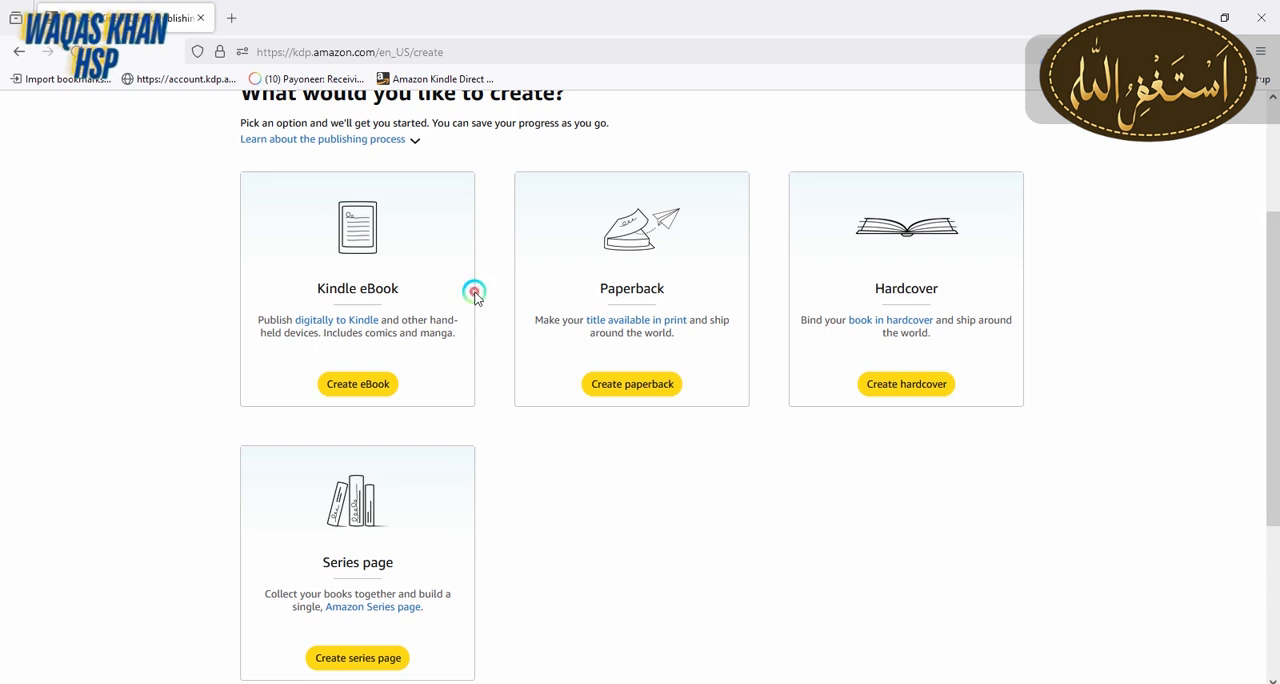
Start creating a new paperback book
{"action": "left_click_drag", "start_coordinate": [318, 288], "coordinate": [405, 286]}
{"action": "left_click", "coordinate": [408, 287]}
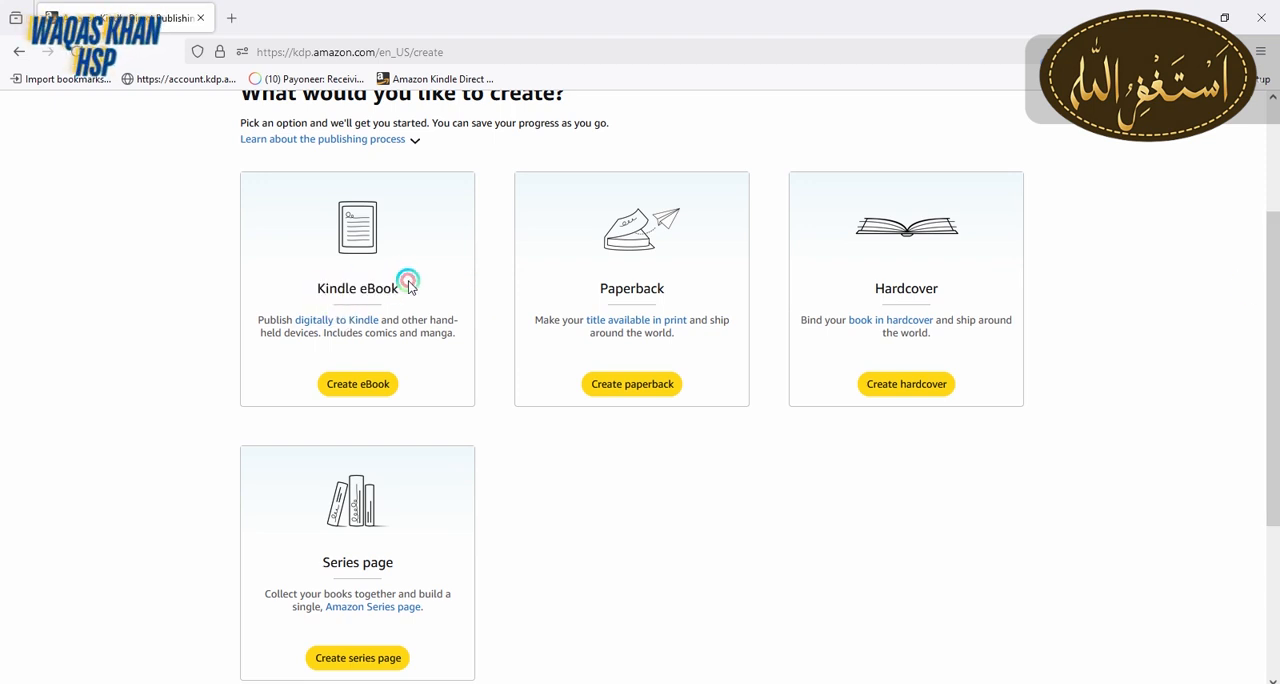
{"action": "left_click_drag", "start_coordinate": [596, 289], "coordinate": [668, 290]}
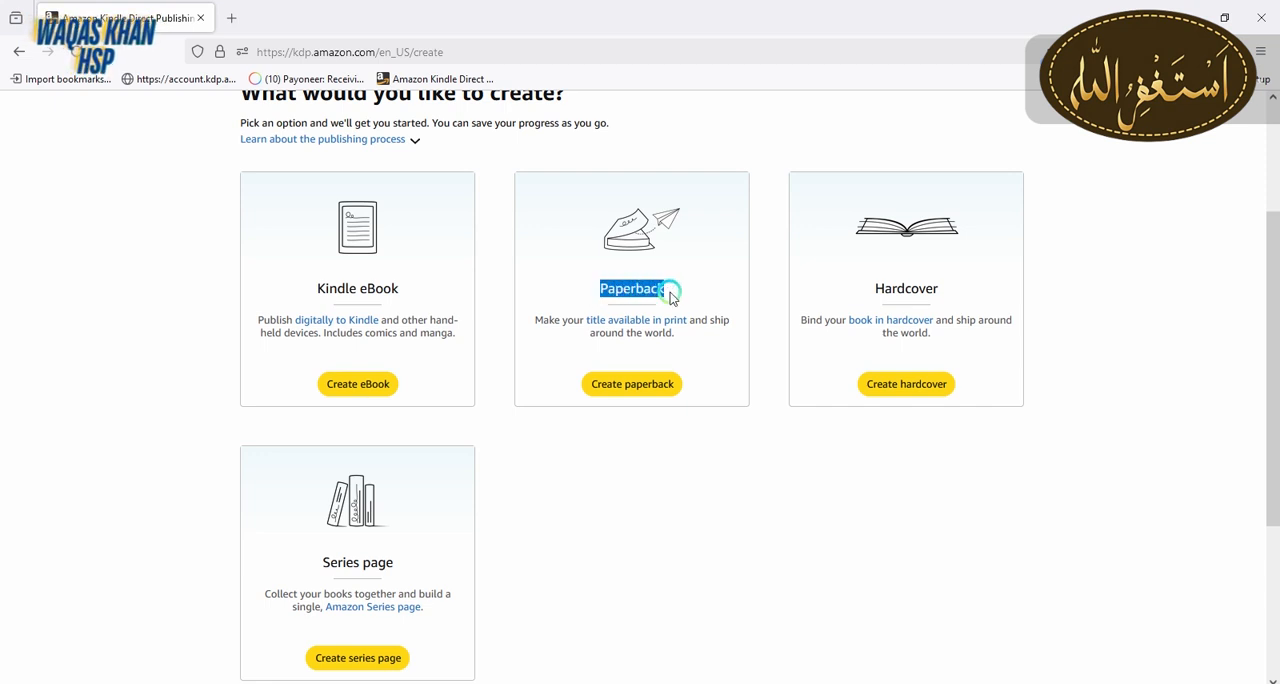
{"action": "left_click", "coordinate": [668, 289]}
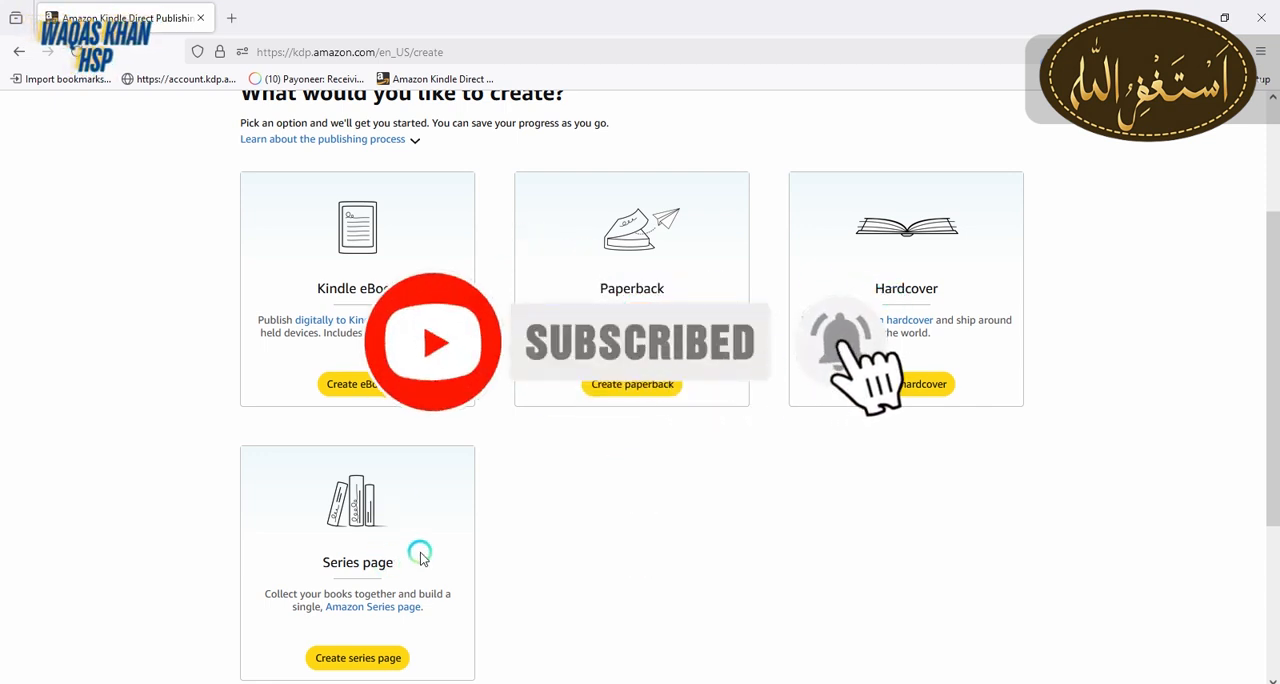
{"action": "left_click", "coordinate": [634, 386]}
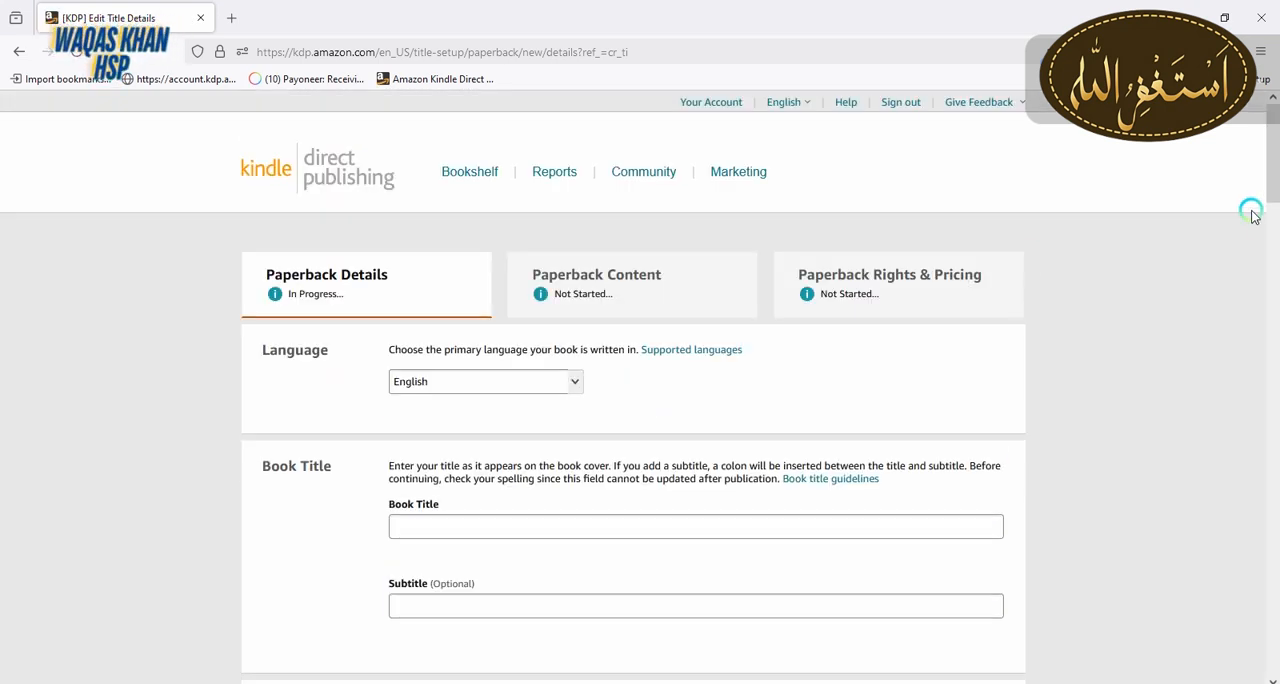
Enter the book title "Holidays christmas coloring Book Santa" and the subtitle "children coloring book grade (5-8)"
{"action": "left_click_drag", "start_coordinate": [1274, 184], "coordinate": [1274, 212]}
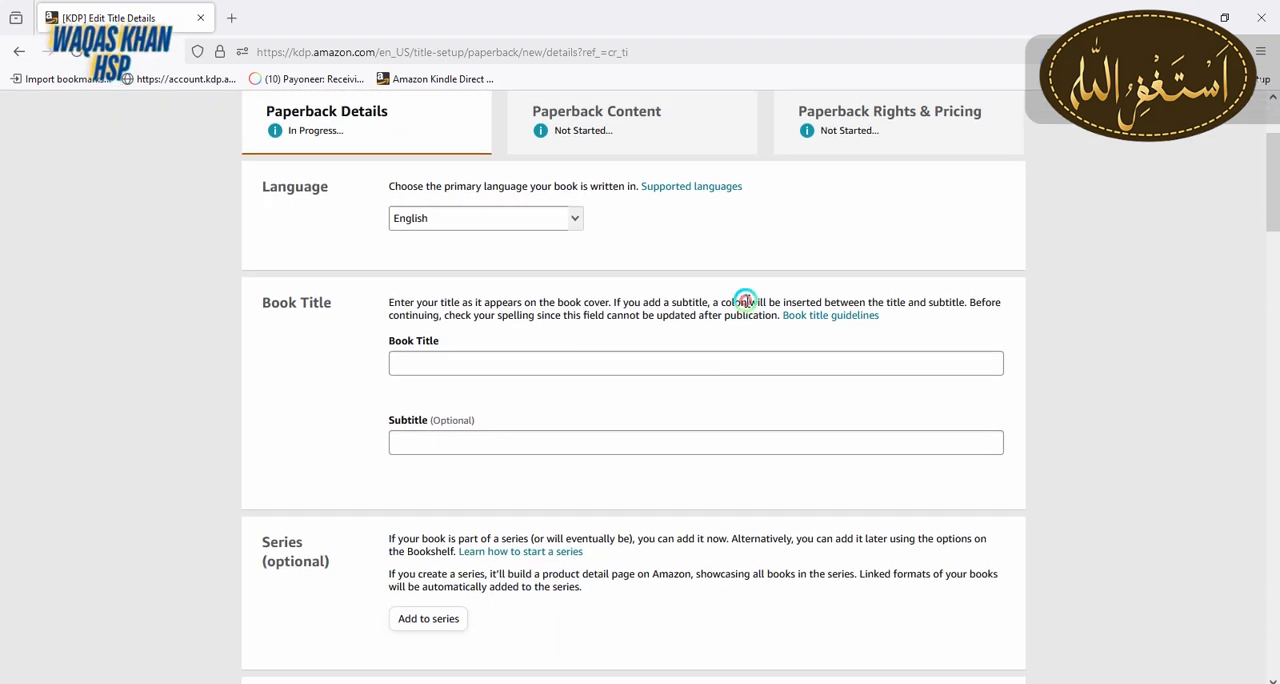
{"action": "left_click_drag", "start_coordinate": [274, 306], "coordinate": [305, 303]}
{"action": "left_click", "coordinate": [469, 371]}
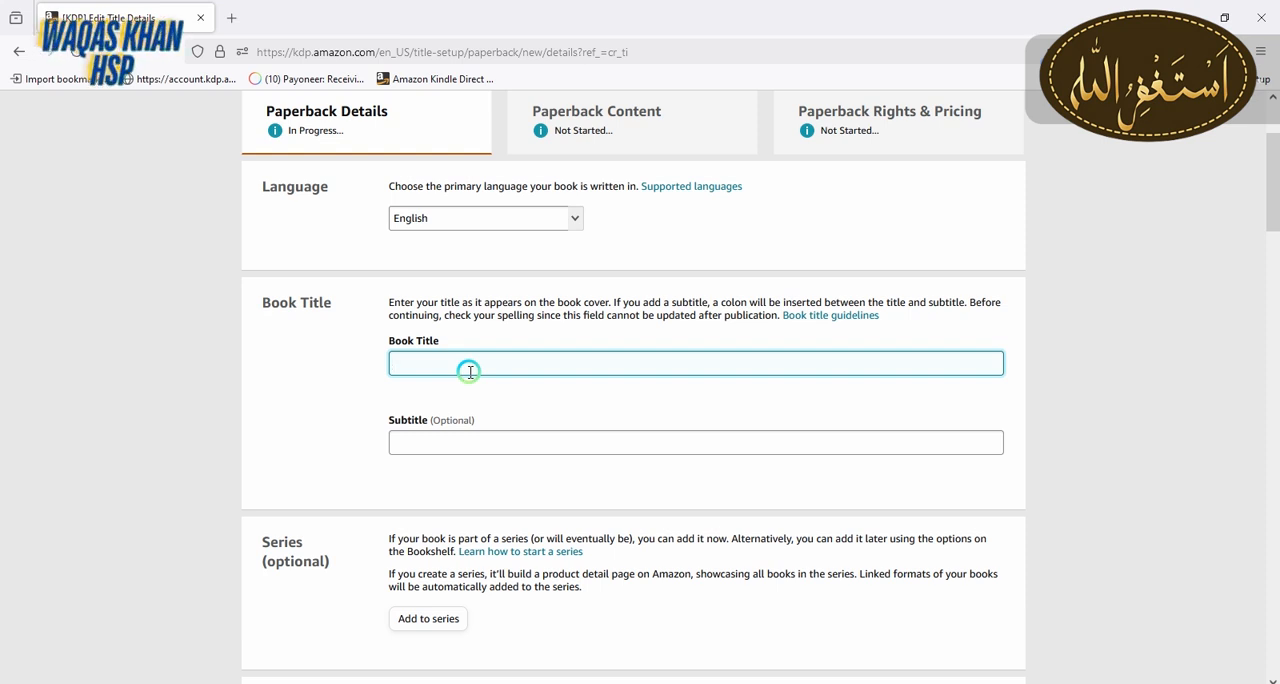
{"action": "type", "text": "Holidays Christmas Colouring Book Santa"}
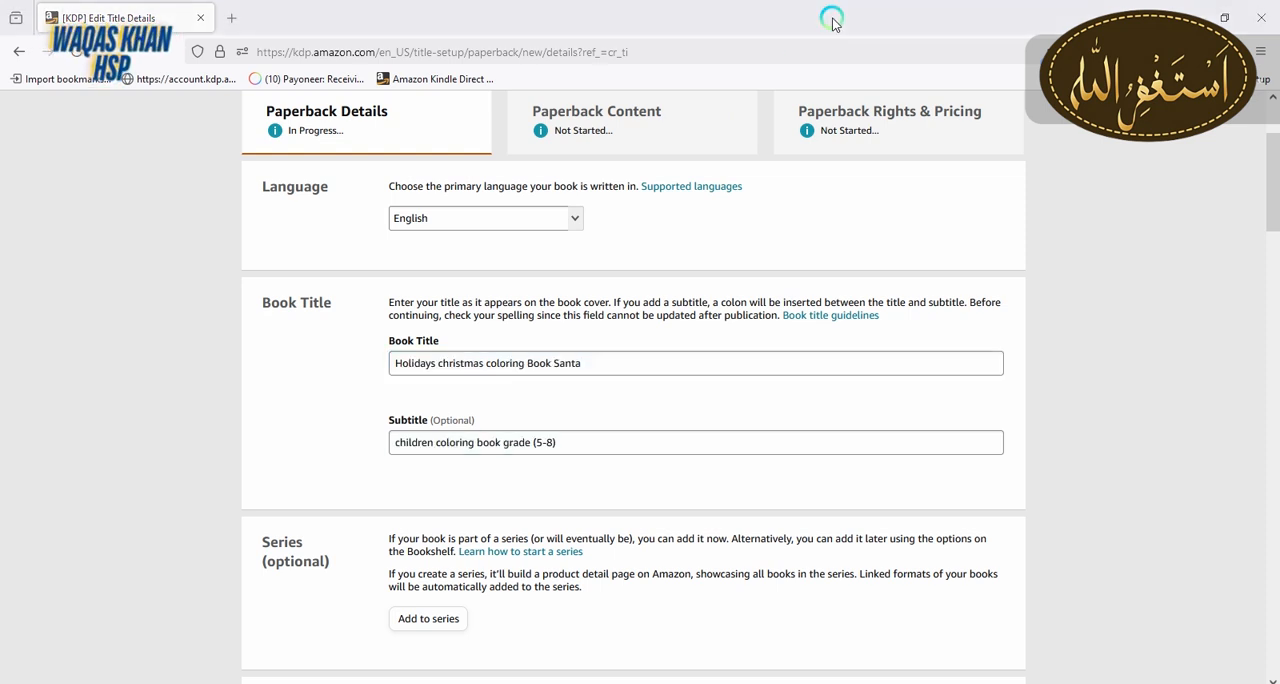
{"action": "left_click", "coordinate": [585, 362]}
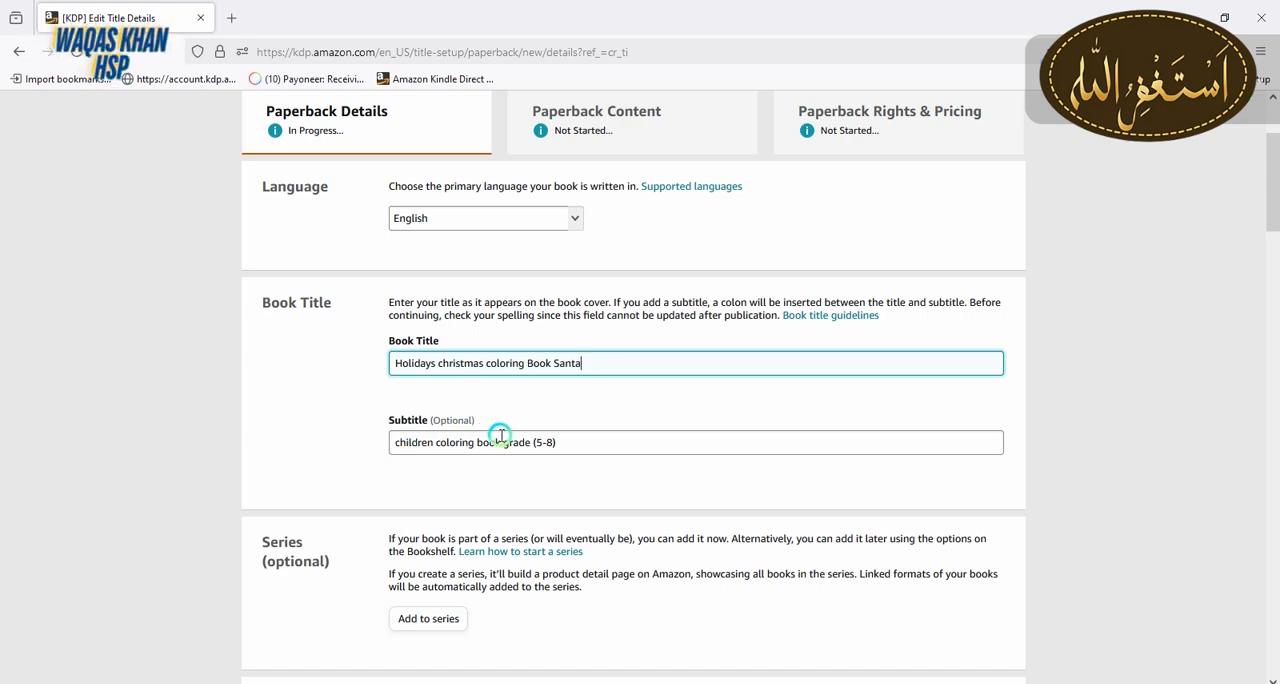
Fill in the primary author's first and last name
{"action": "left_click_drag", "start_coordinate": [1273, 186], "coordinate": [1273, 290]}
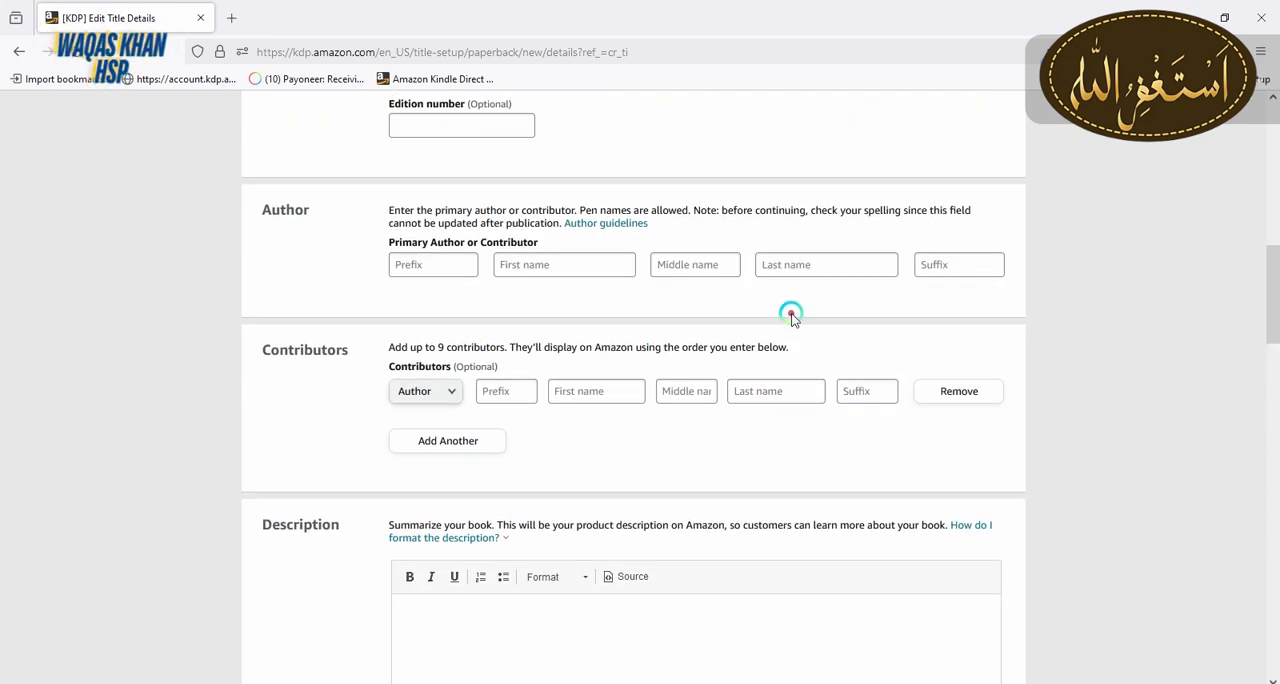
{"action": "left_click", "coordinate": [607, 268]}
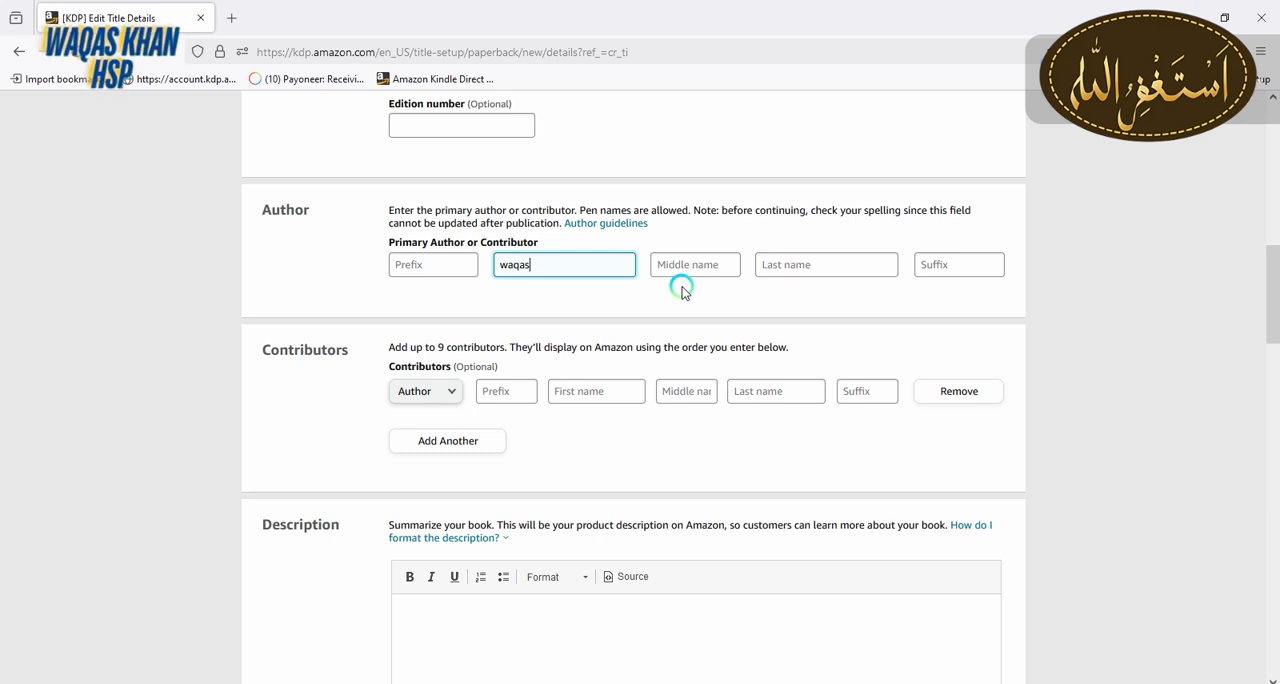
{"action": "left_click", "coordinate": [775, 269]}
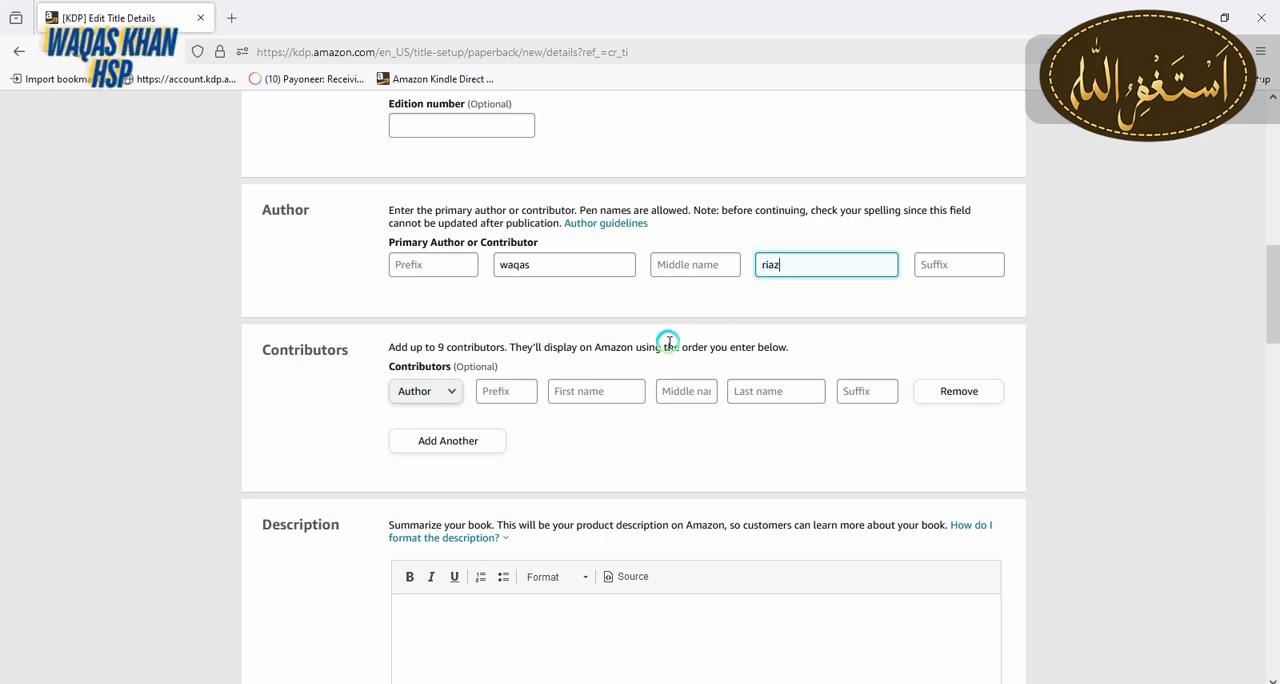
Review the roles available for the optional contributor entry without changing the selected role
{"action": "left_click_drag", "start_coordinate": [253, 360], "coordinate": [340, 347]}
{"action": "left_click", "coordinate": [338, 345]}
{"action": "left_click", "coordinate": [442, 404]}
{"action": "left_click", "coordinate": [408, 361]}
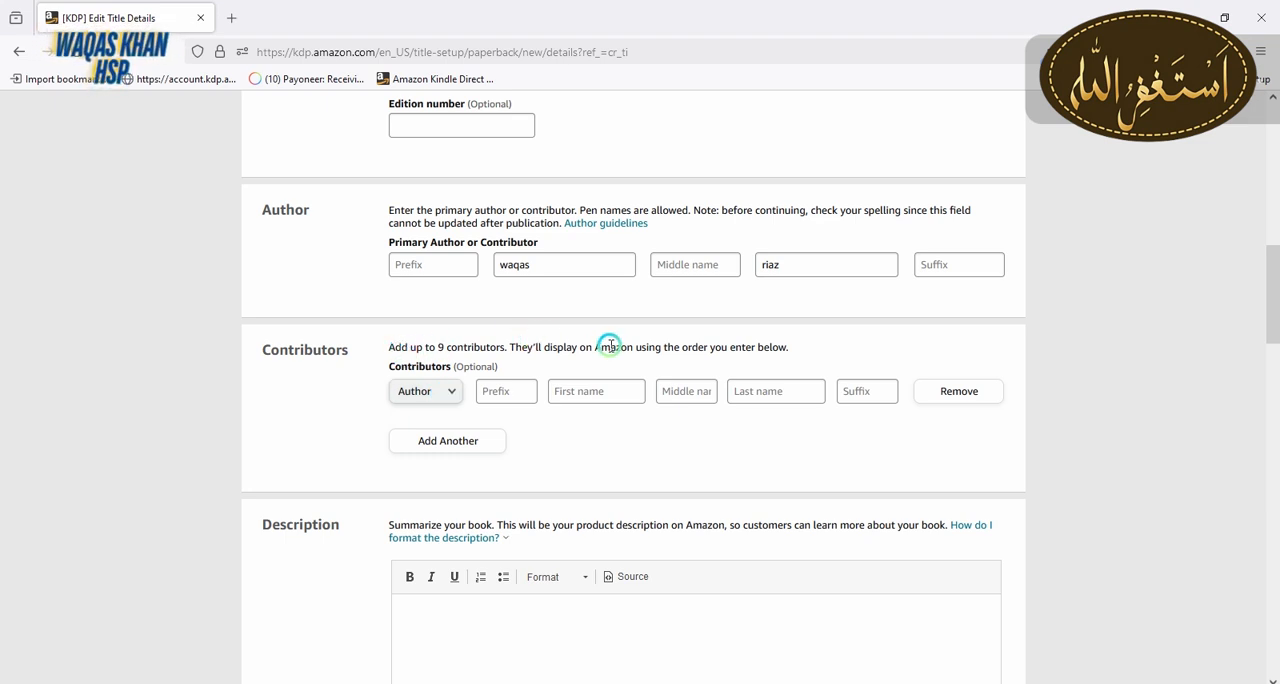
{"action": "left_click", "coordinate": [454, 394]}
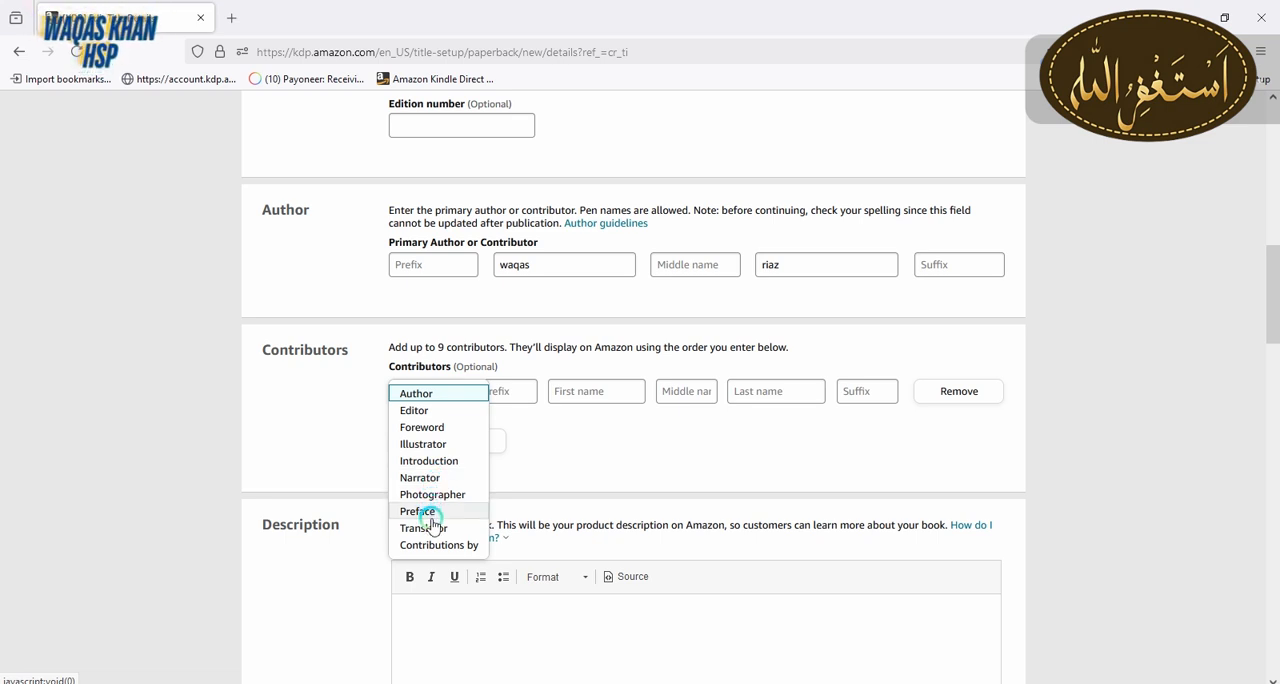
{"action": "left_click", "coordinate": [537, 464]}
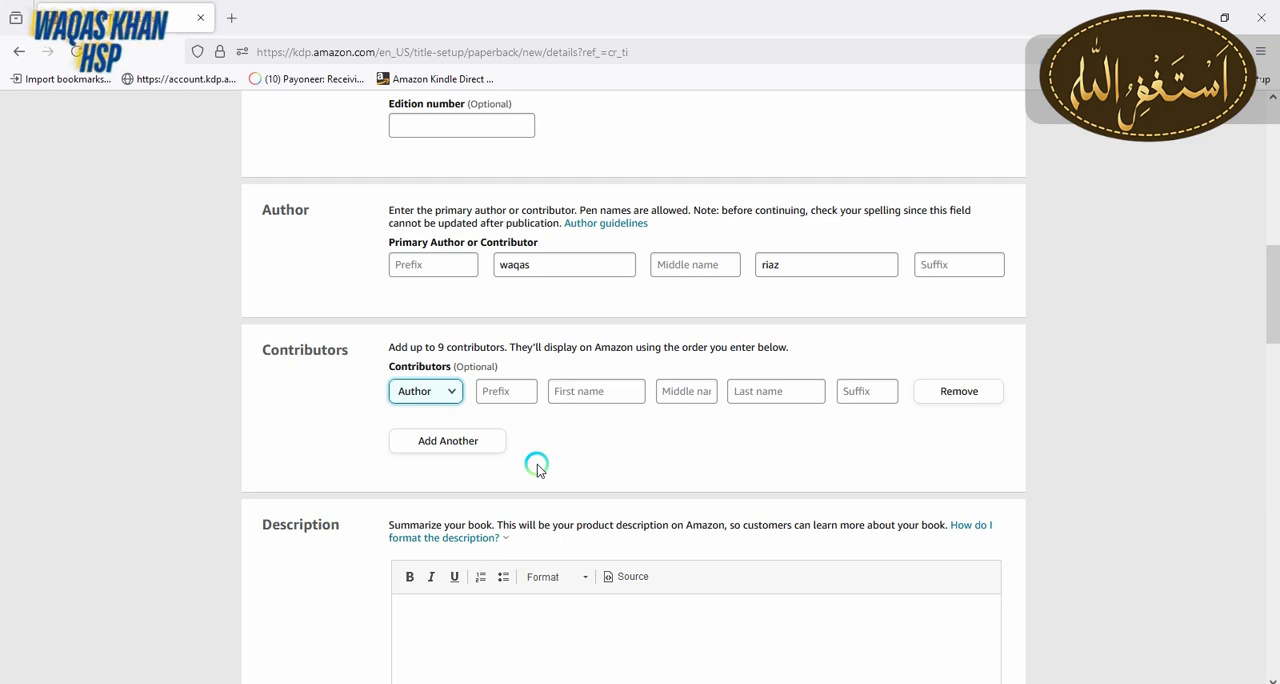
Open amazon.com in a new browser tab to find reference text for the book description
{"action": "left_click_drag", "start_coordinate": [1272, 280], "coordinate": [1272, 343]}
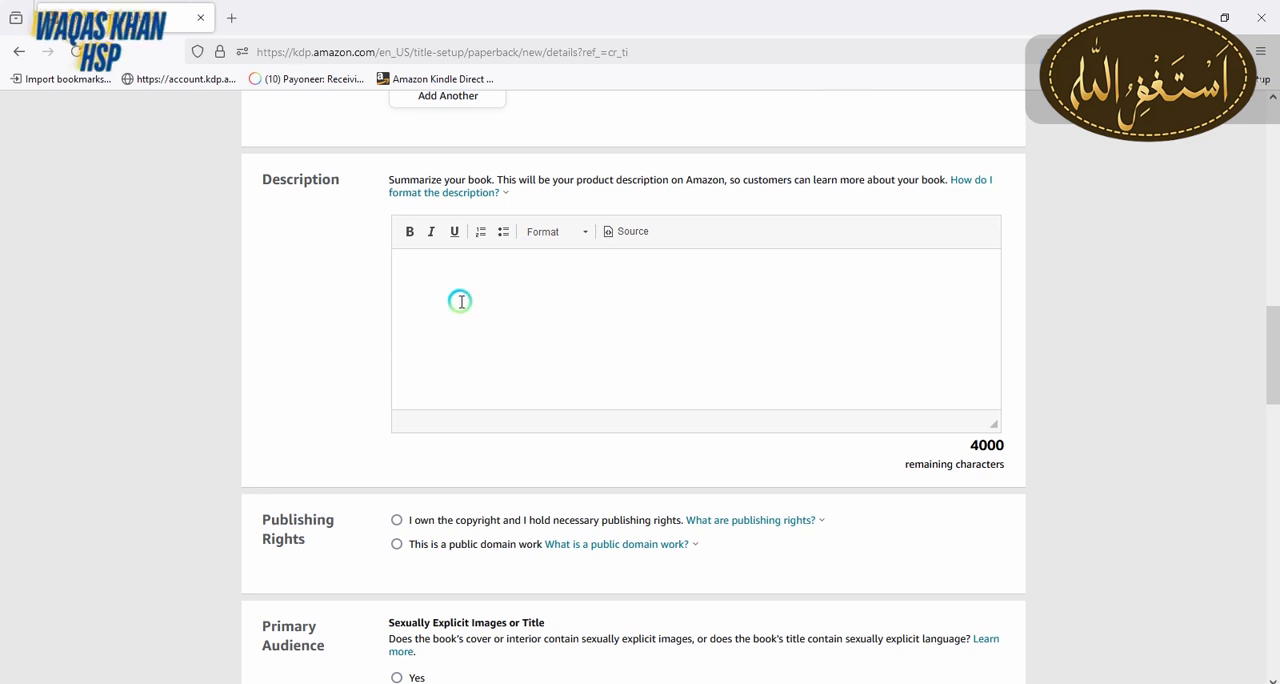
{"action": "left_click", "coordinate": [231, 17]}
{"action": "left_click", "coordinate": [267, 45]}
{"action": "left_click", "coordinate": [267, 55]}
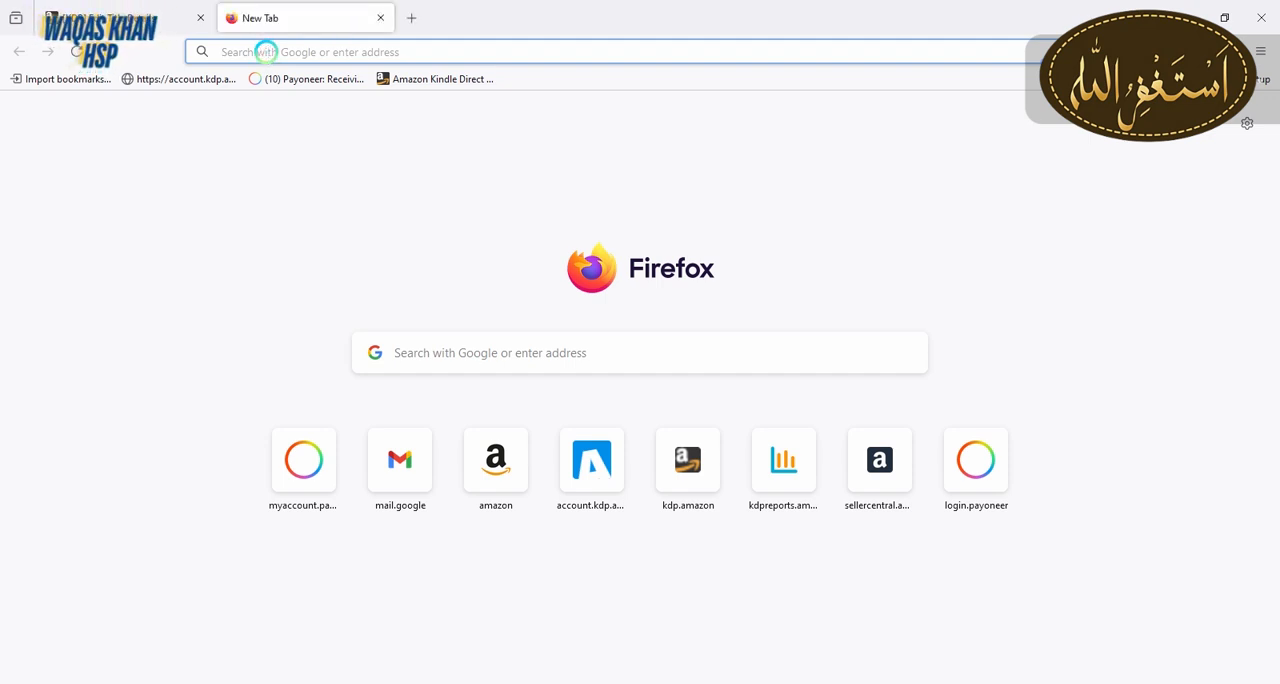
{"action": "type", "text": "amazon.com"}
{"action": "key", "text": "Return"}
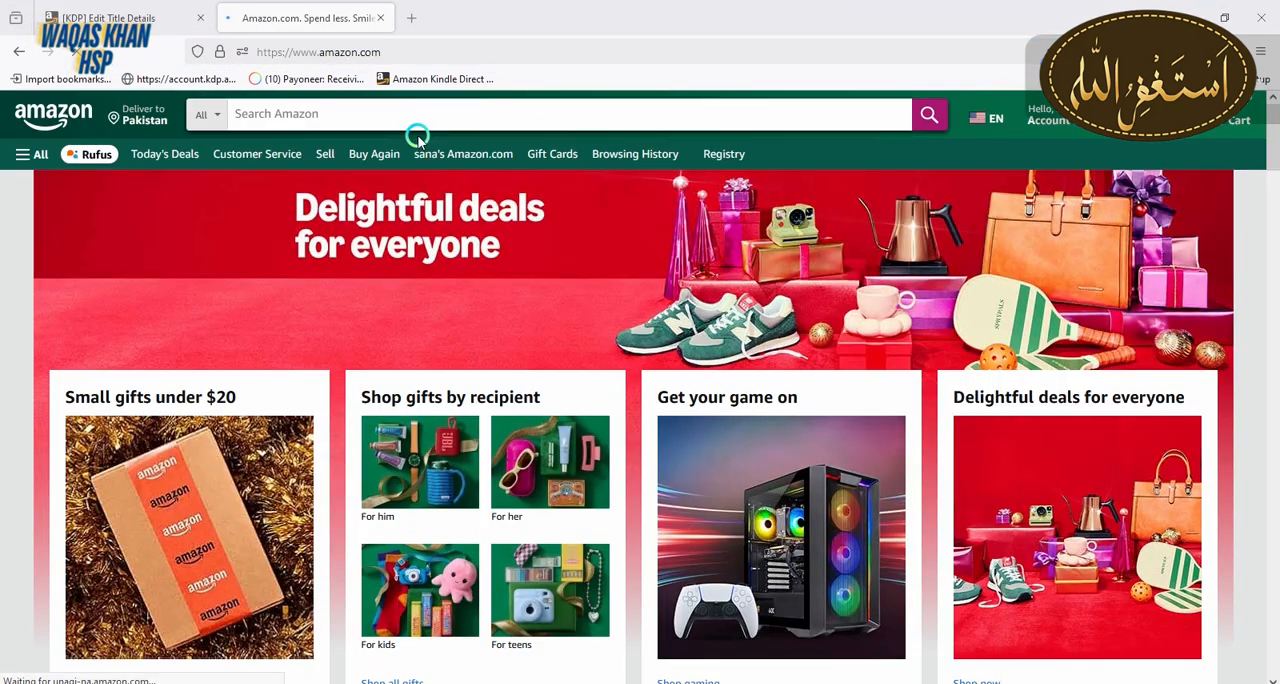
Search Amazon for "christmas coloring book for kids" and dismiss the delivery location notice
{"action": "left_click", "coordinate": [397, 121]}
{"action": "type", "text": "chri"}
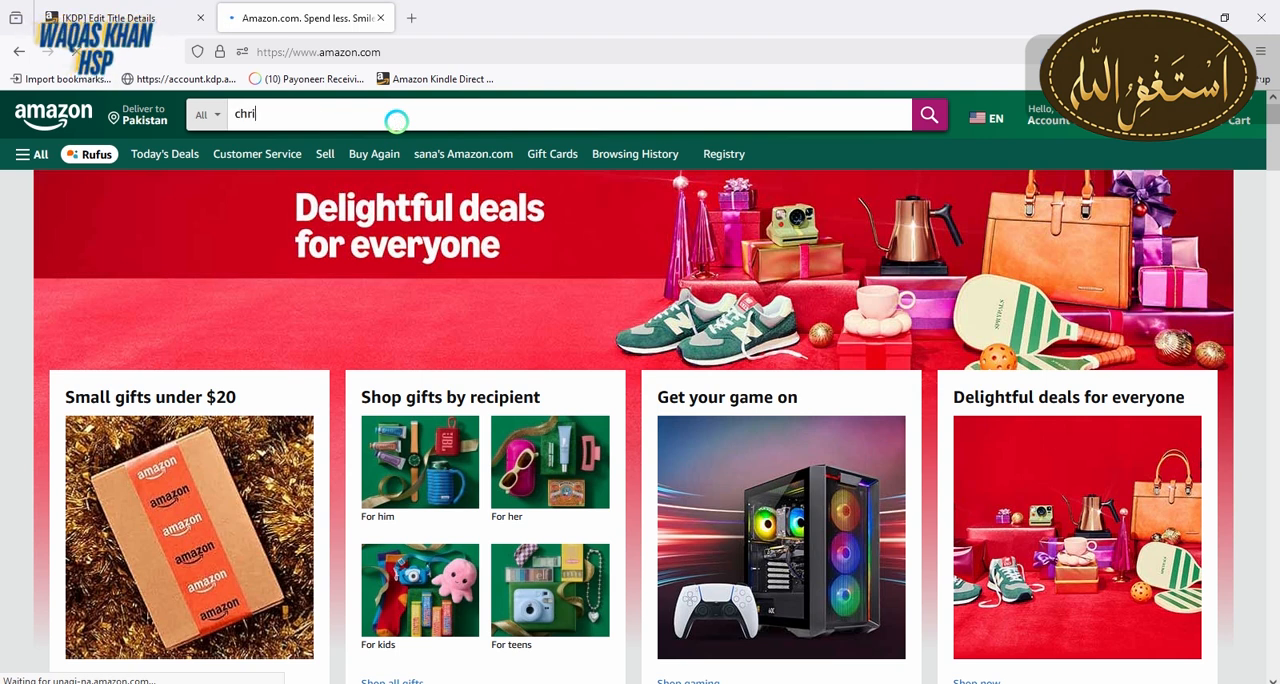
{"action": "type", "text": "stmas coloring book"}
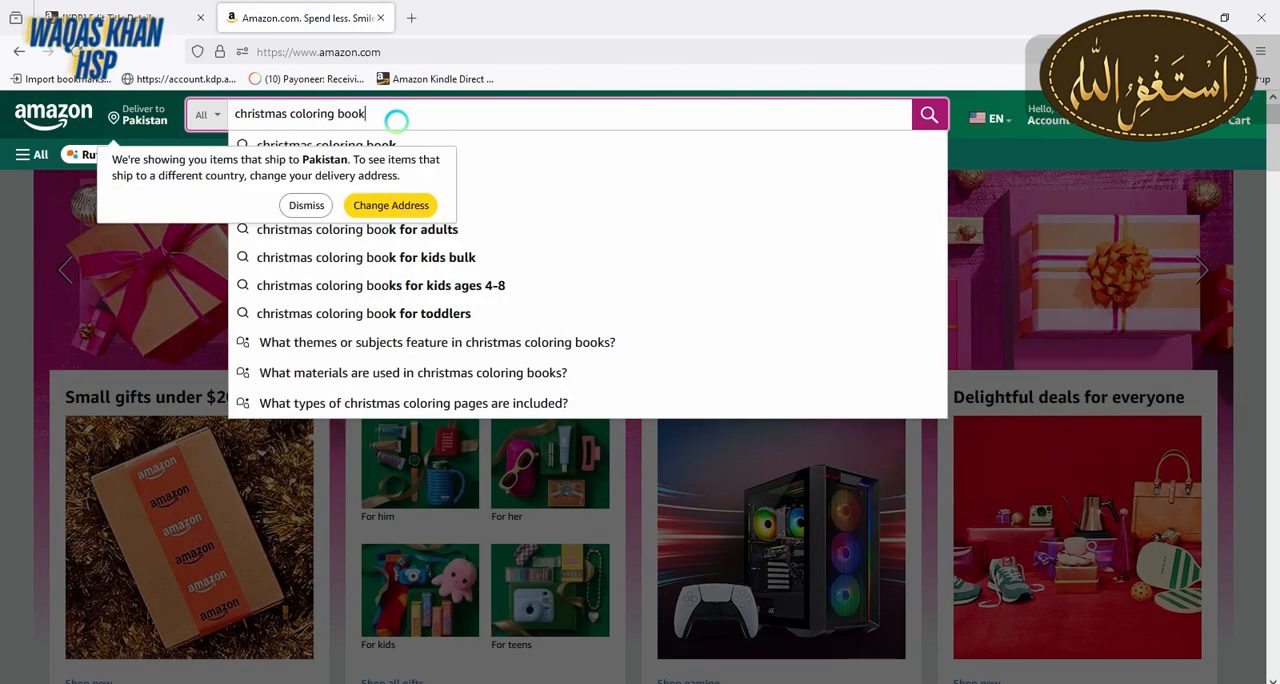
{"action": "left_click", "coordinate": [306, 208]}
{"action": "left_click", "coordinate": [400, 175]}
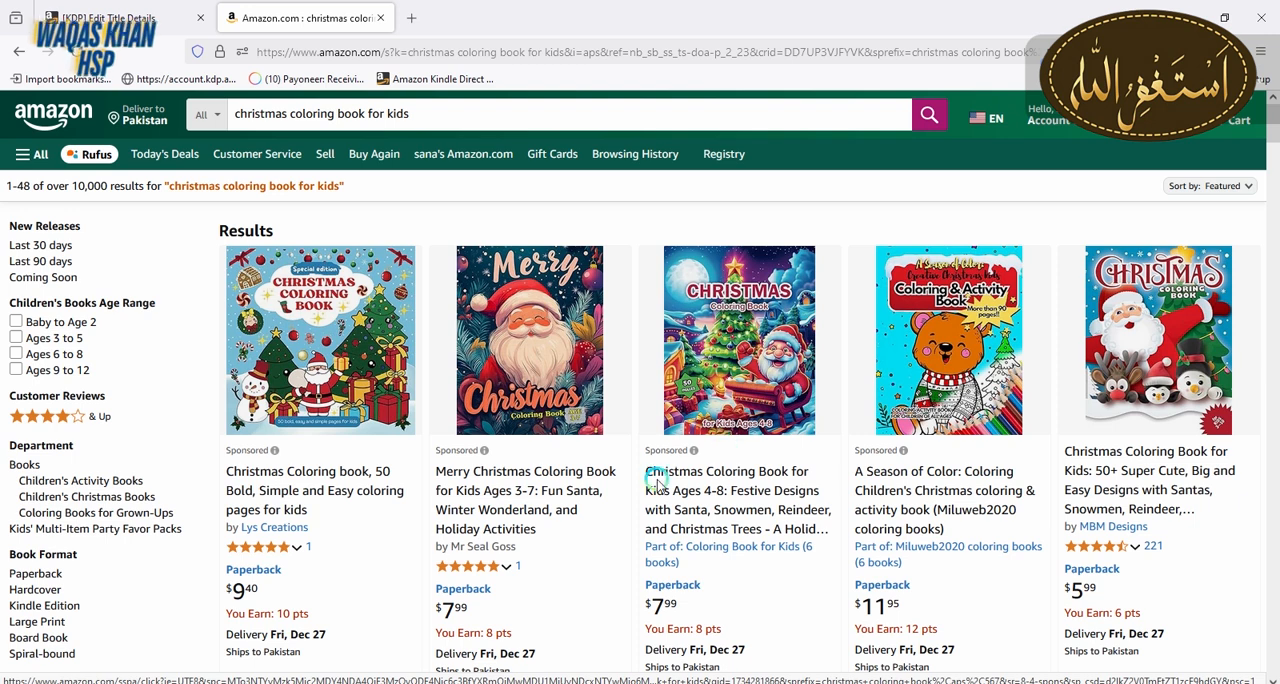
Open the Merry Christmas Coloring Book for Kids Ages 3-7 listing in a new tab and expand its full description
{"action": "right_click", "coordinate": [508, 494]}
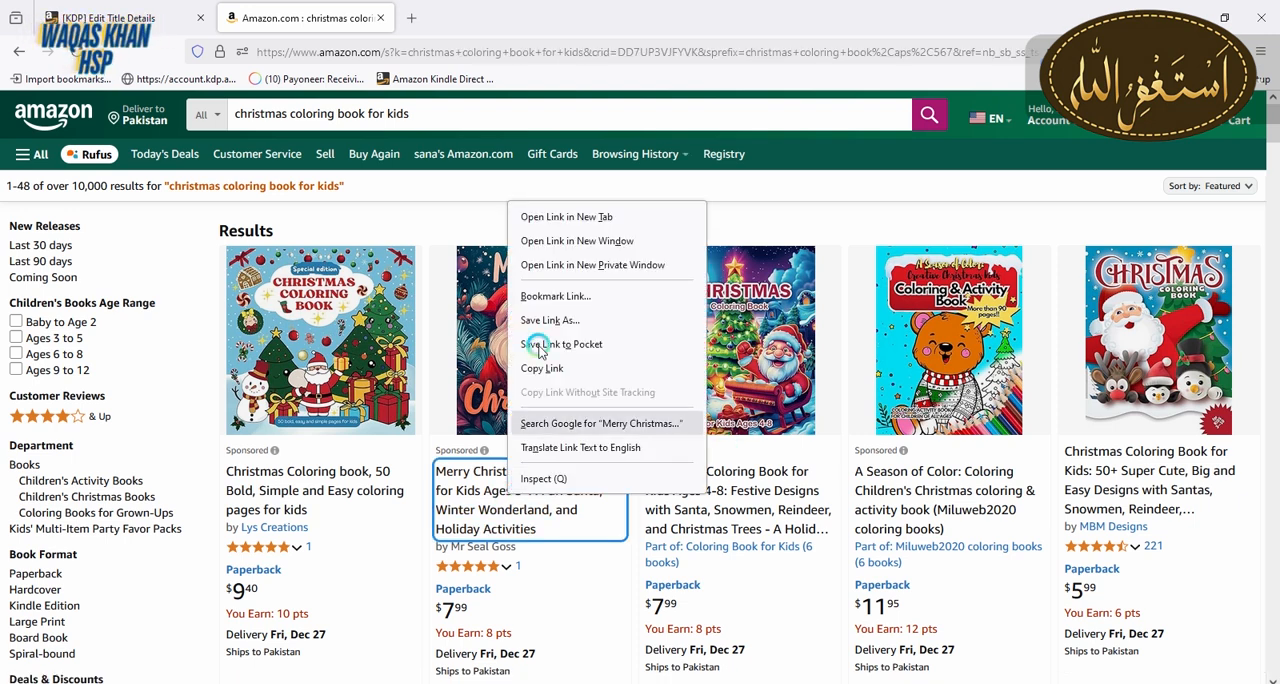
{"action": "left_click", "coordinate": [556, 216]}
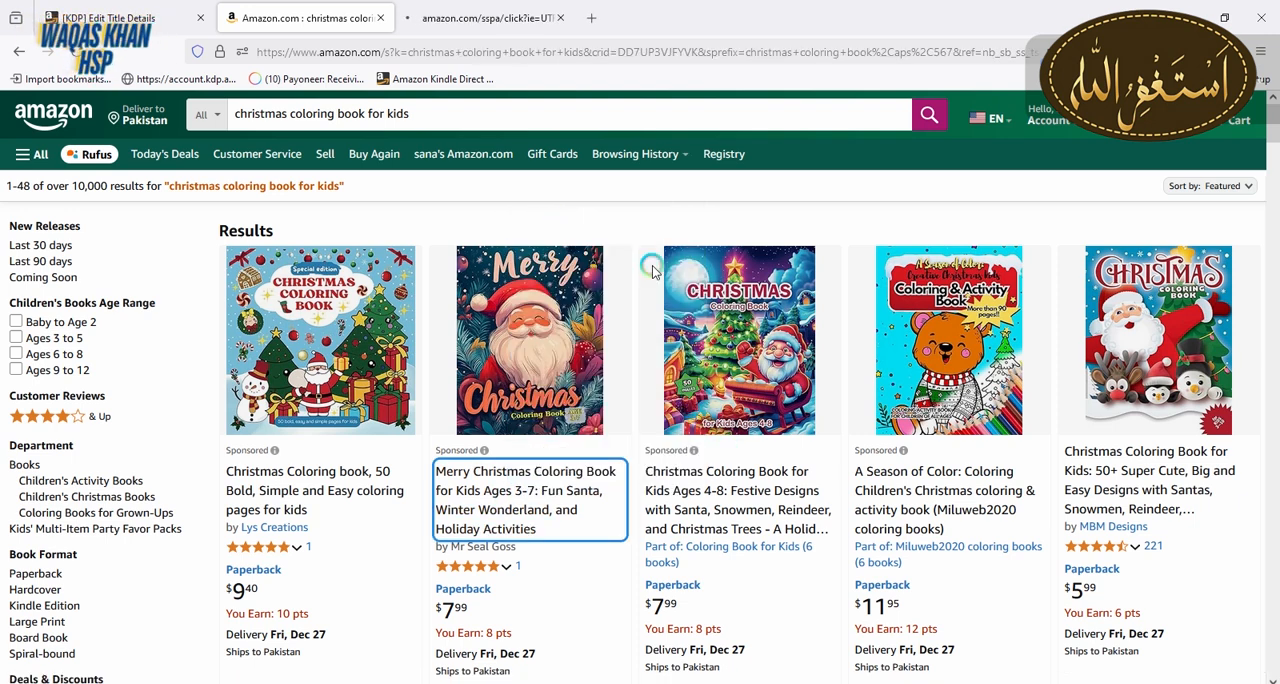
{"action": "left_click", "coordinate": [456, 20]}
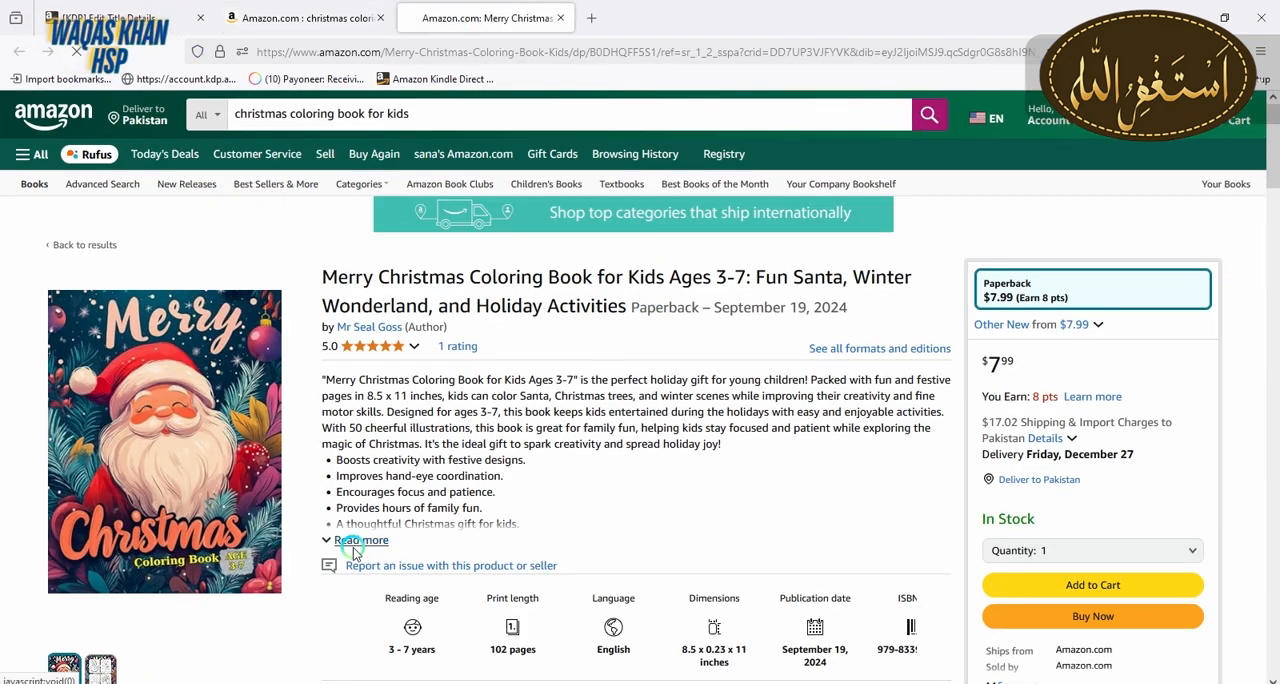
{"action": "left_click", "coordinate": [355, 541]}
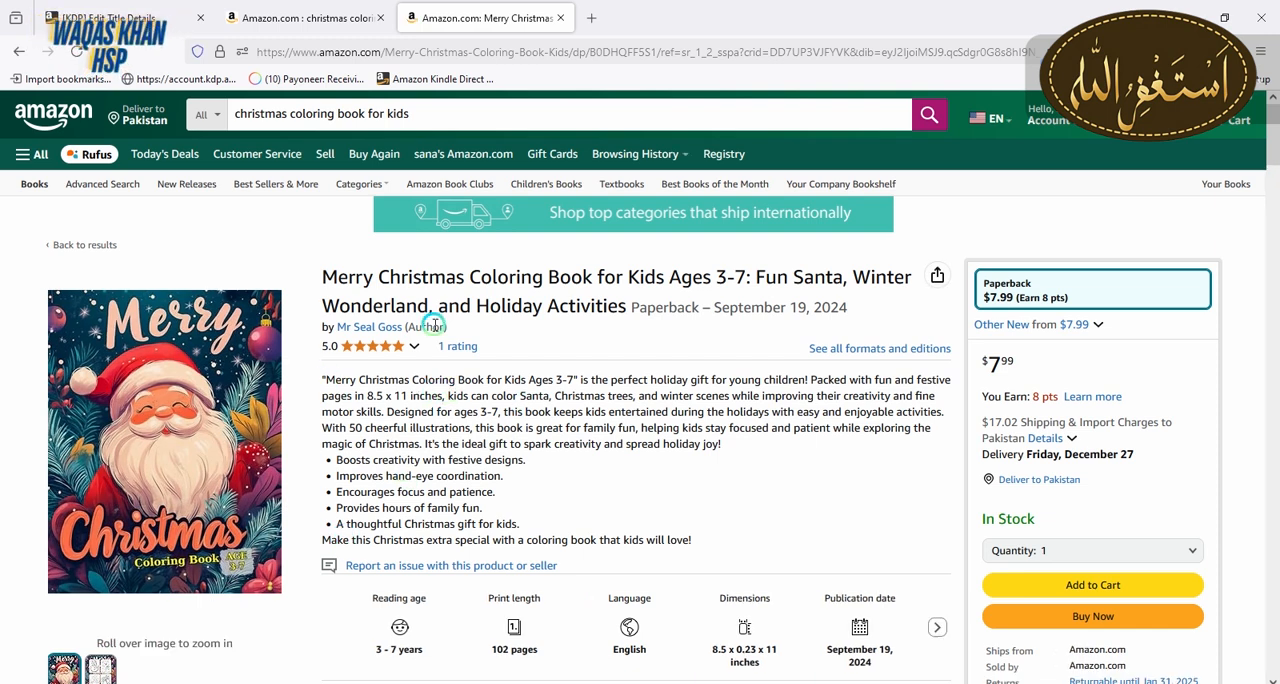
Examine the listing's page size and bullet points as a model for the empty book description
{"action": "left_click", "coordinate": [169, 10]}
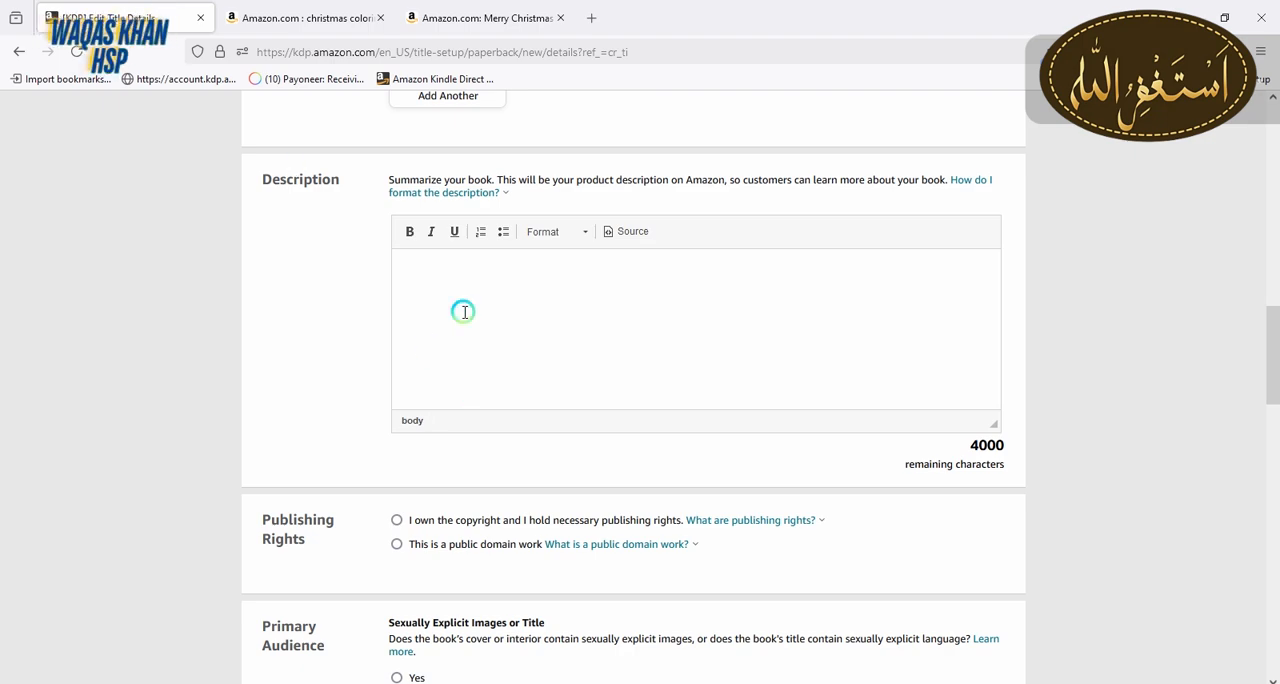
{"action": "left_click", "coordinate": [430, 16]}
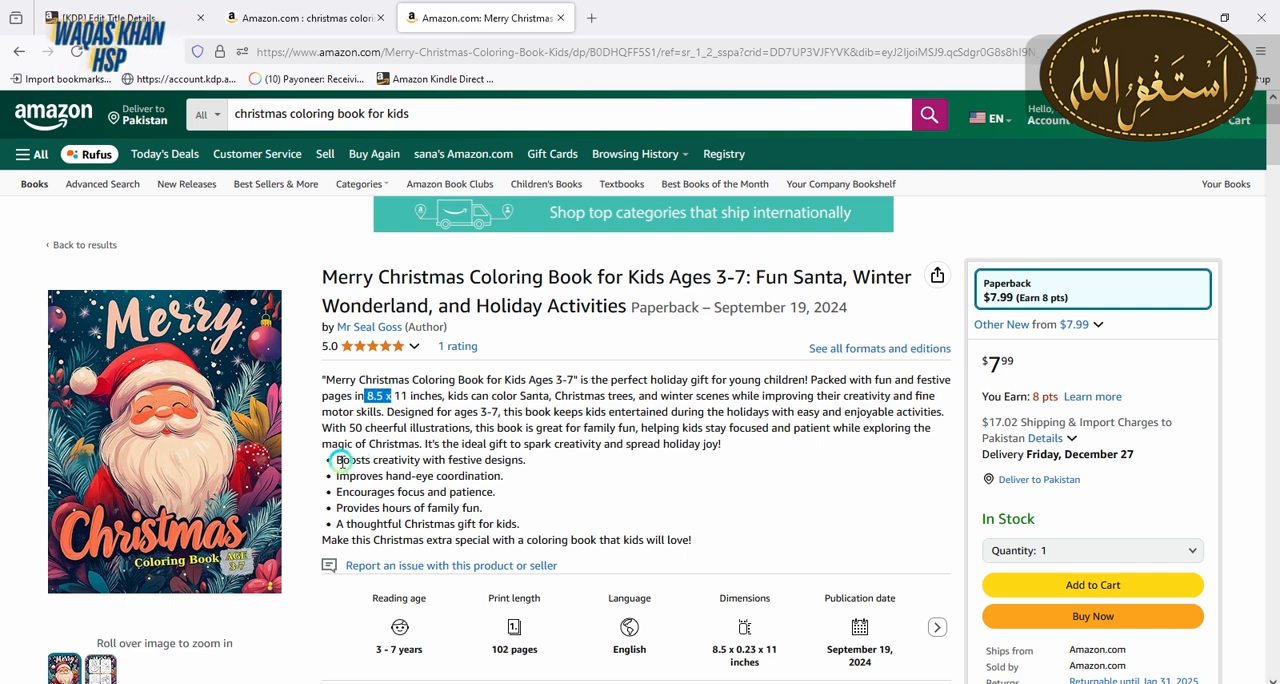
{"action": "left_click_drag", "start_coordinate": [349, 459], "coordinate": [370, 460]}
{"action": "left_click", "coordinate": [546, 494]}
{"action": "left_click", "coordinate": [528, 430]}
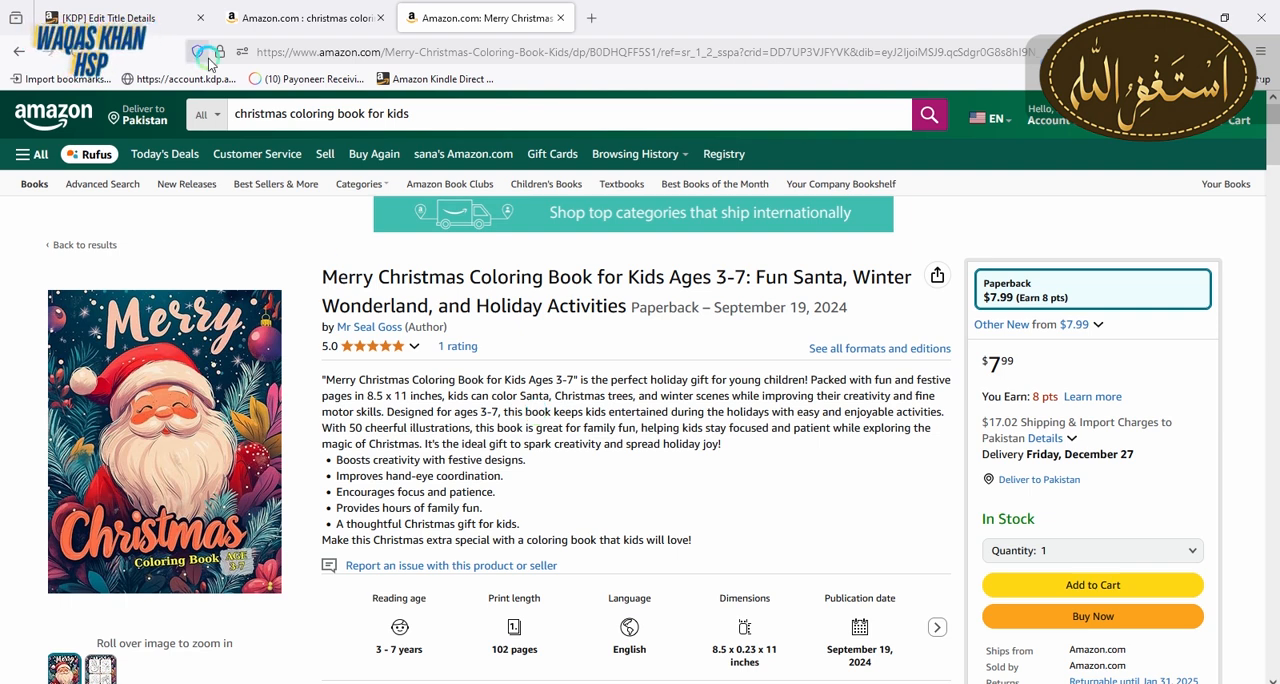
Fill in the paperback's description with the Holidays Christmas coloring Book Santa summary, the "Why You'll Love This Book" points and the Features list
{"action": "left_click", "coordinate": [160, 7]}
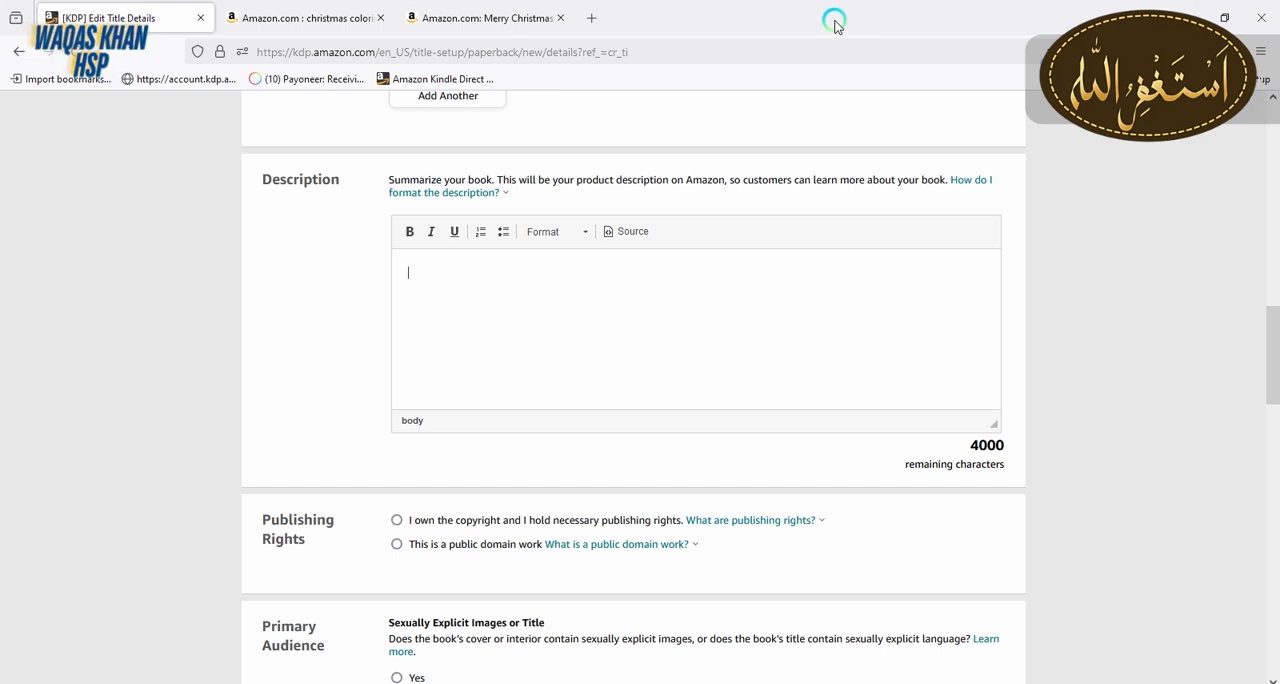
{"action": "key", "text": "ctrl+v"}
{"action": "left_click_drag", "start_coordinate": [991, 354], "coordinate": [991, 266]}
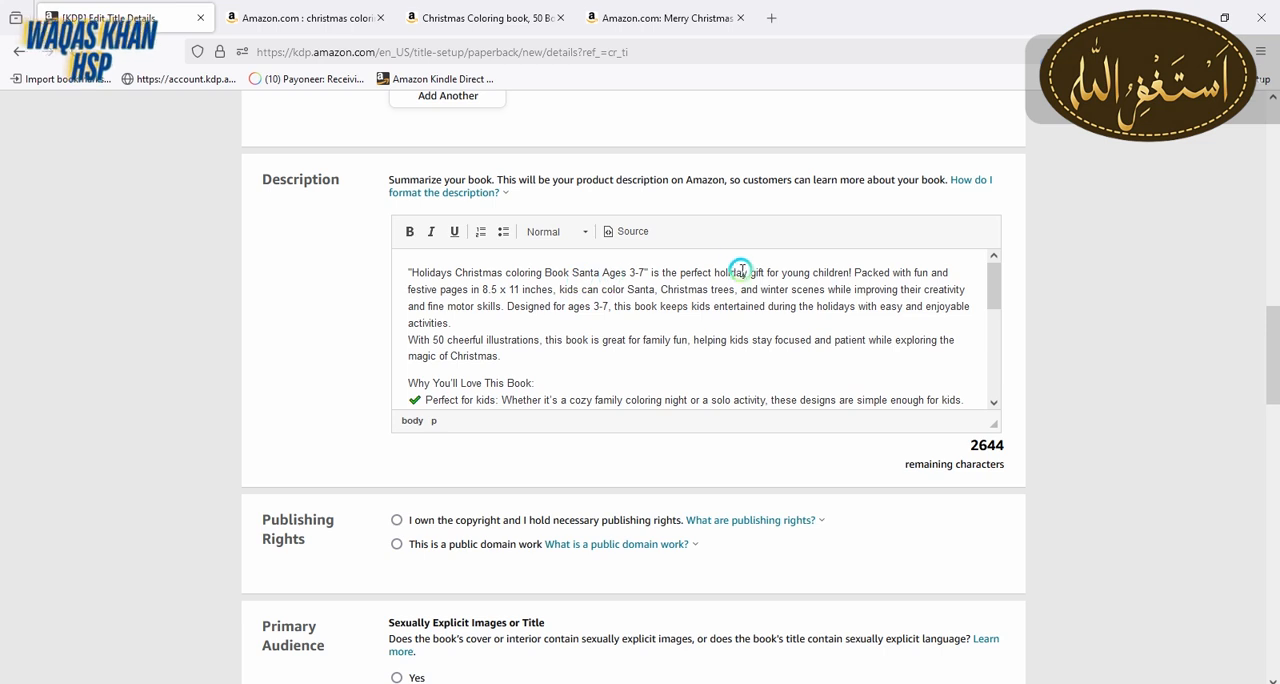
{"action": "left_click_drag", "start_coordinate": [991, 280], "coordinate": [1000, 316]}
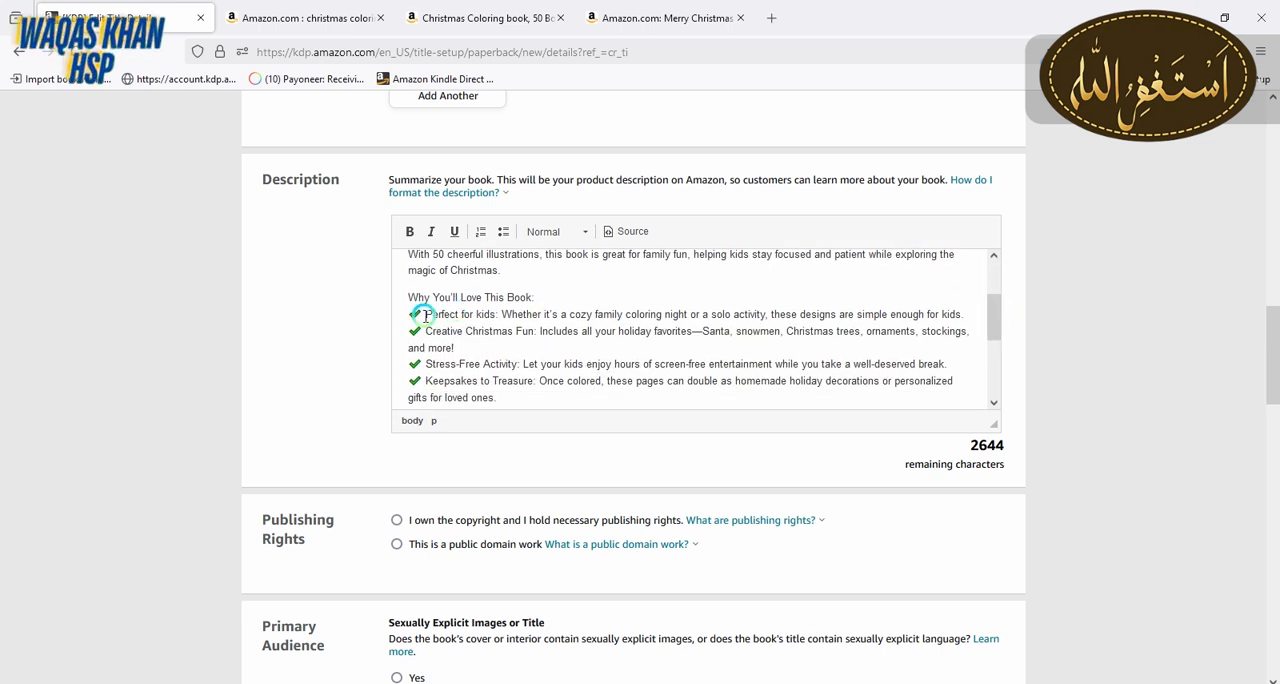
{"action": "left_click_drag", "start_coordinate": [994, 315], "coordinate": [994, 370]}
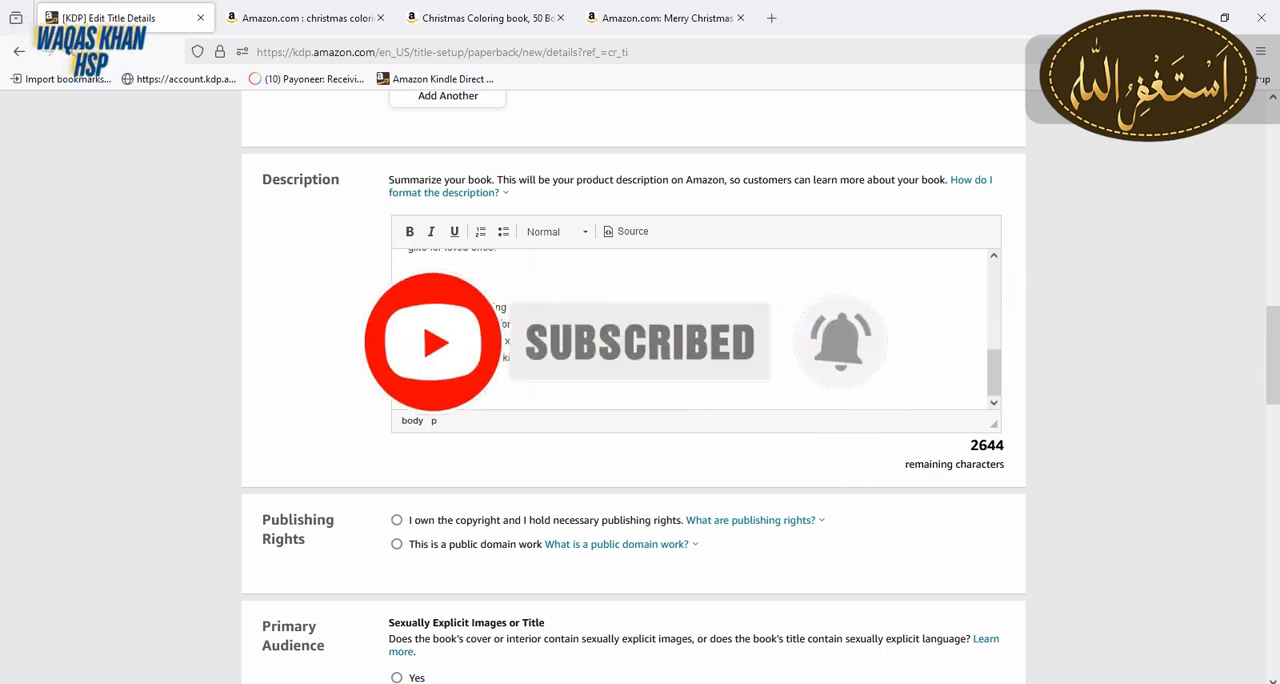
{"action": "left_click", "coordinate": [435, 310]}
{"action": "left_click", "coordinate": [507, 341]}
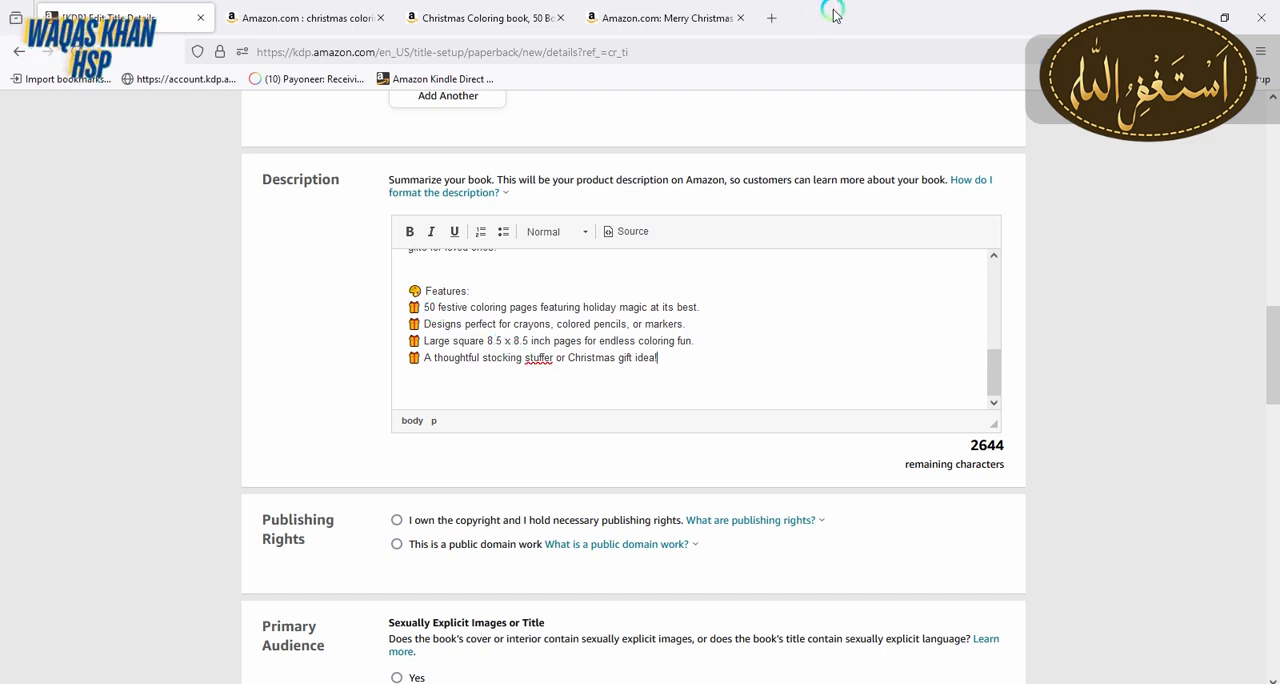
Compare the source text in the two open Christmas coloring book listings, and return to the paperback details
{"action": "left_click", "coordinate": [465, 20]}
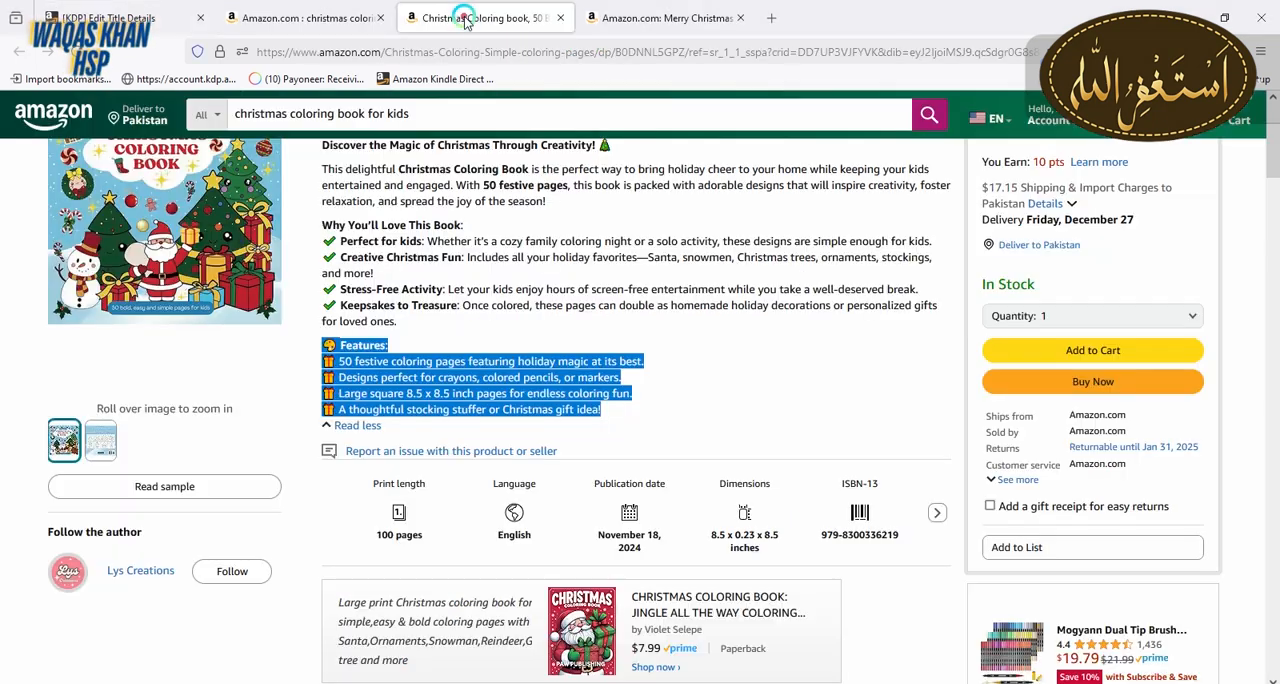
{"action": "left_click", "coordinate": [631, 8]}
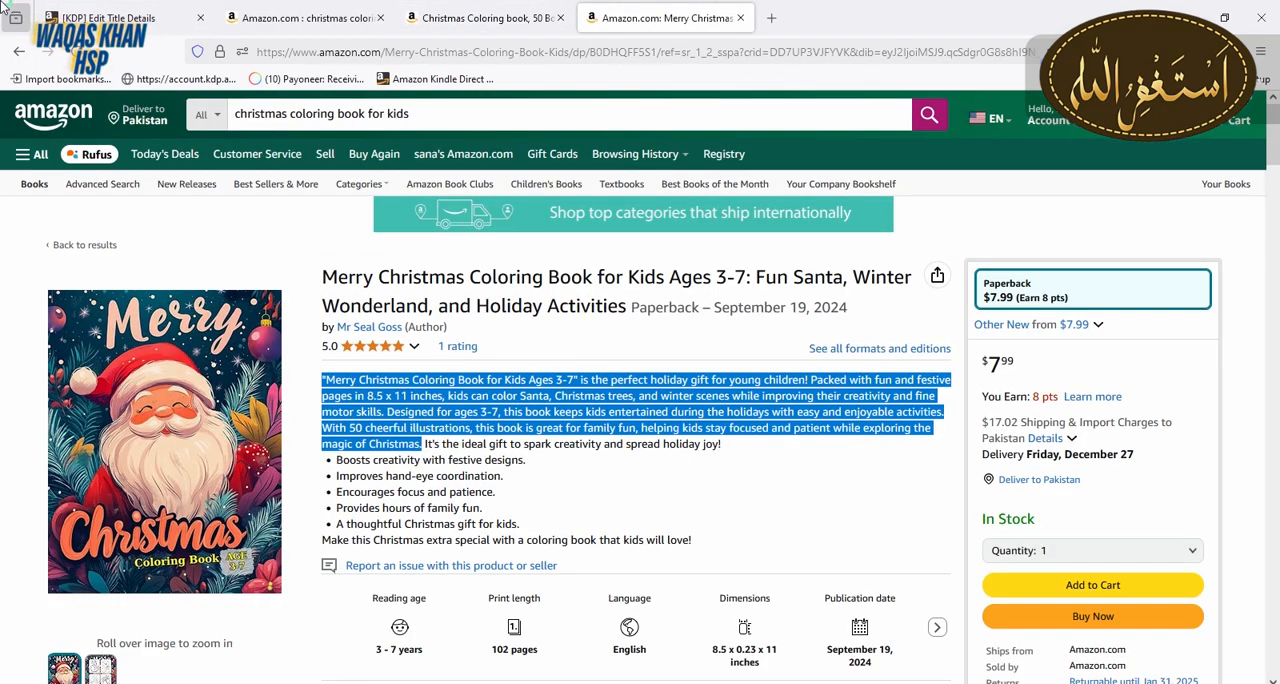
{"action": "left_click", "coordinate": [97, 14]}
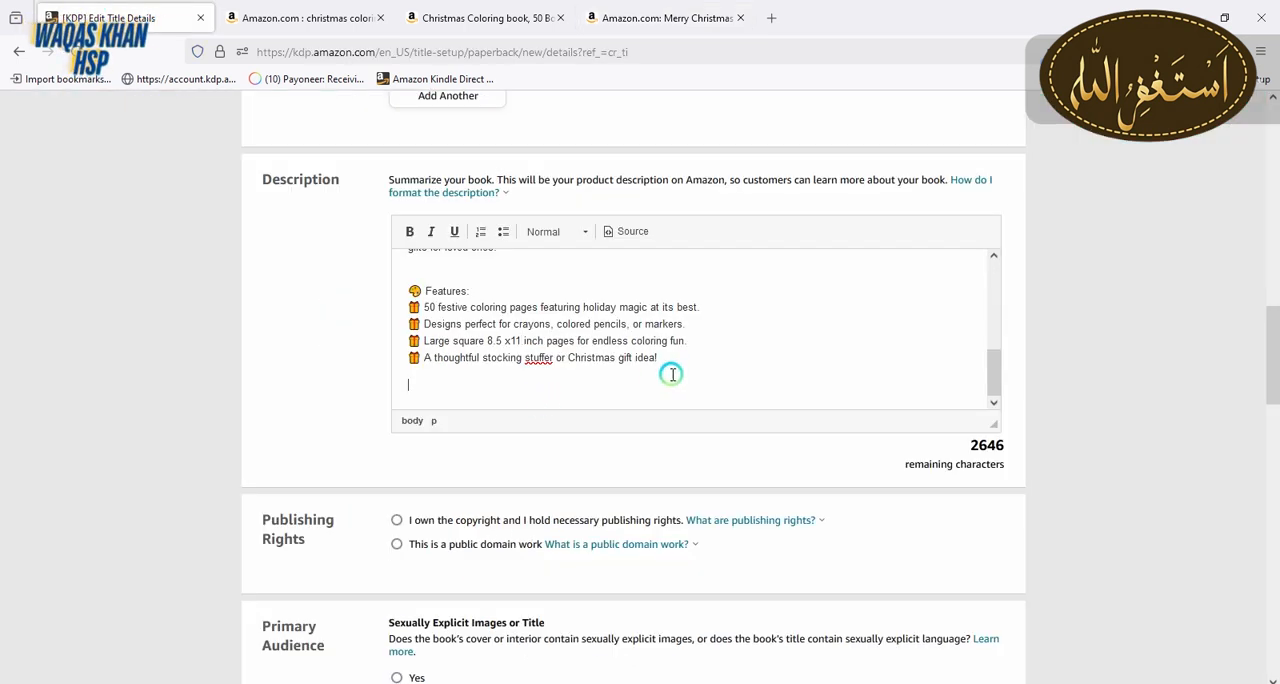
Declare ownership of the copyright and publishing rights, and mark the book as having no sexually explicit images or title
{"action": "scroll", "coordinate": [1272, 355], "scroll_direction": "down", "scroll_amount": 3}
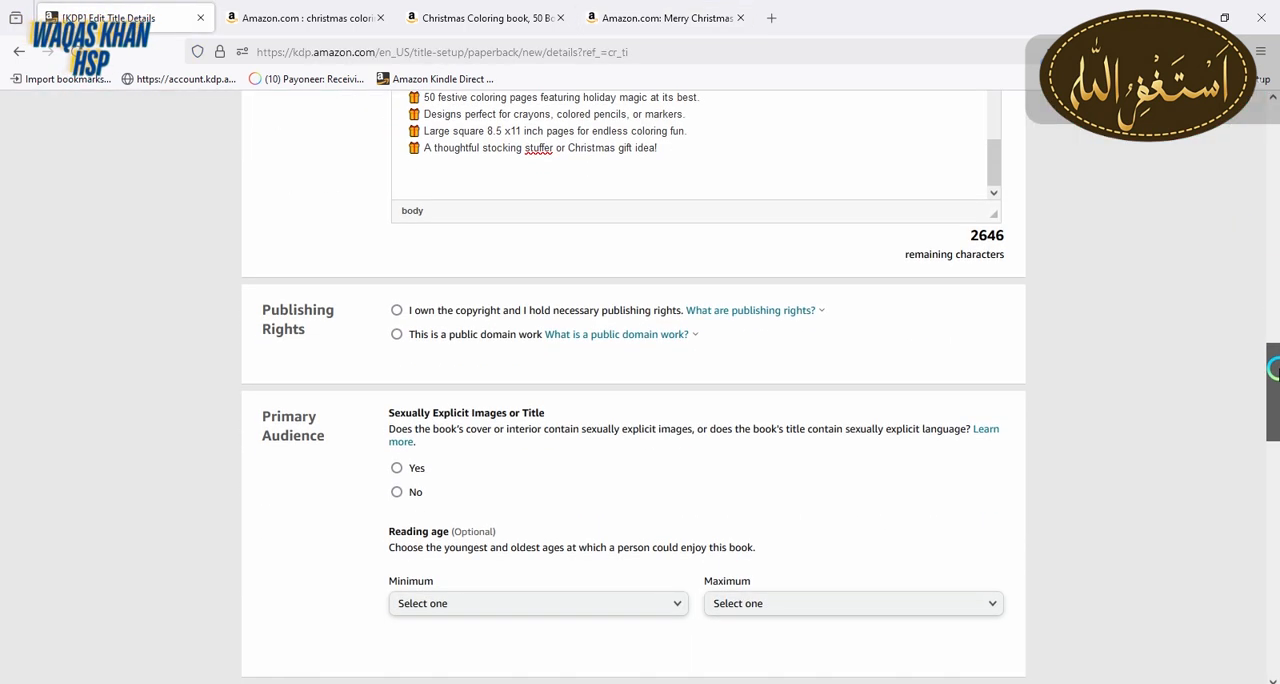
{"action": "left_click", "coordinate": [396, 311]}
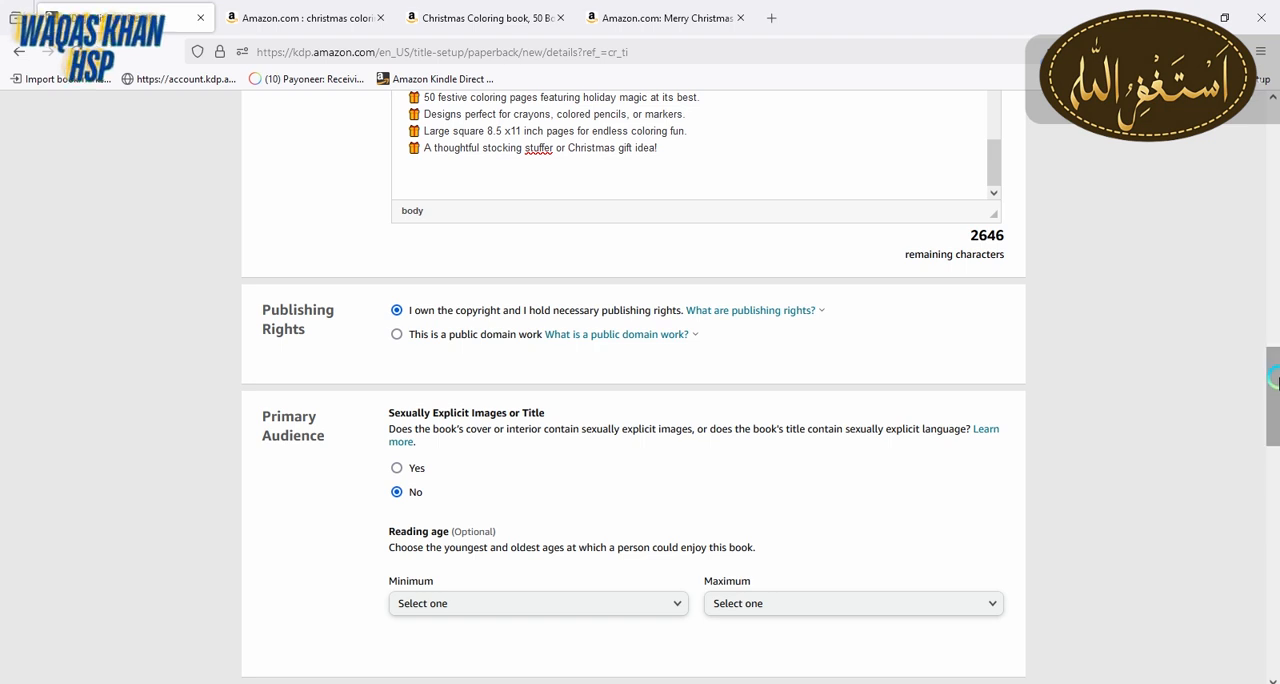
Set the book's reading age to a minimum of 3 and a maximum of 7
{"action": "scroll", "coordinate": [1273, 410], "scroll_direction": "down", "scroll_amount": 2}
{"action": "scroll", "coordinate": [1273, 410], "scroll_direction": "down", "scroll_amount": 4}
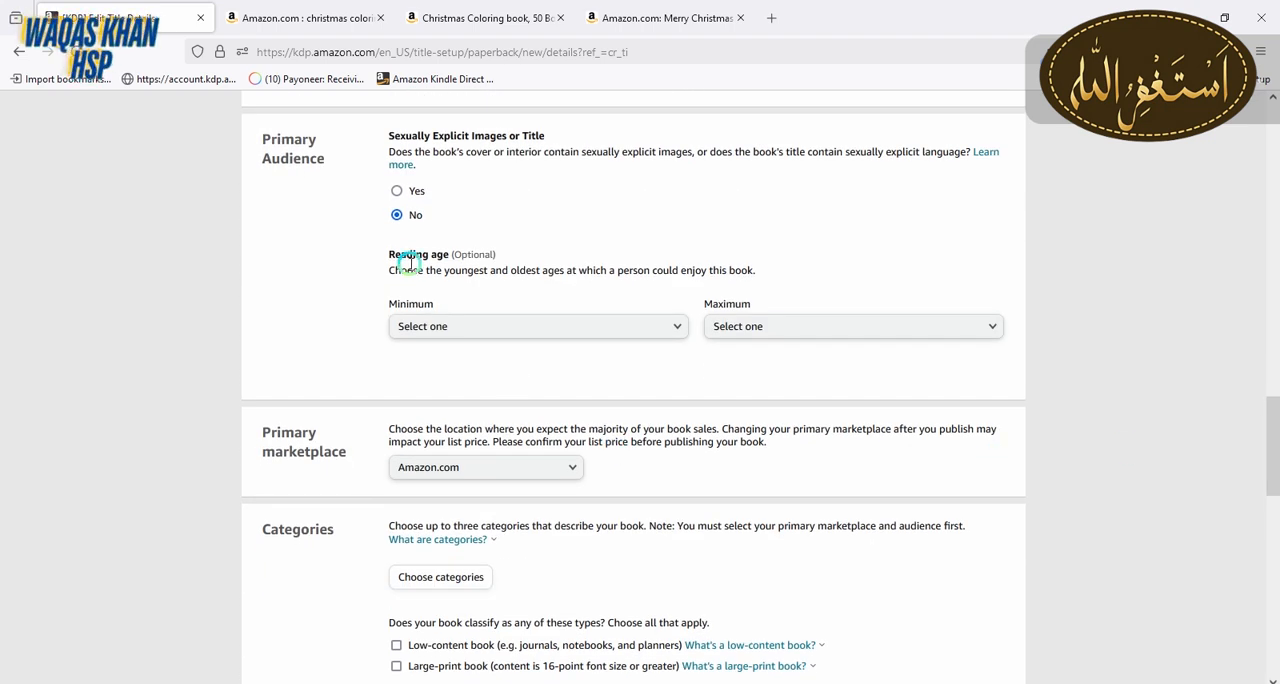
{"action": "left_click", "coordinate": [669, 329]}
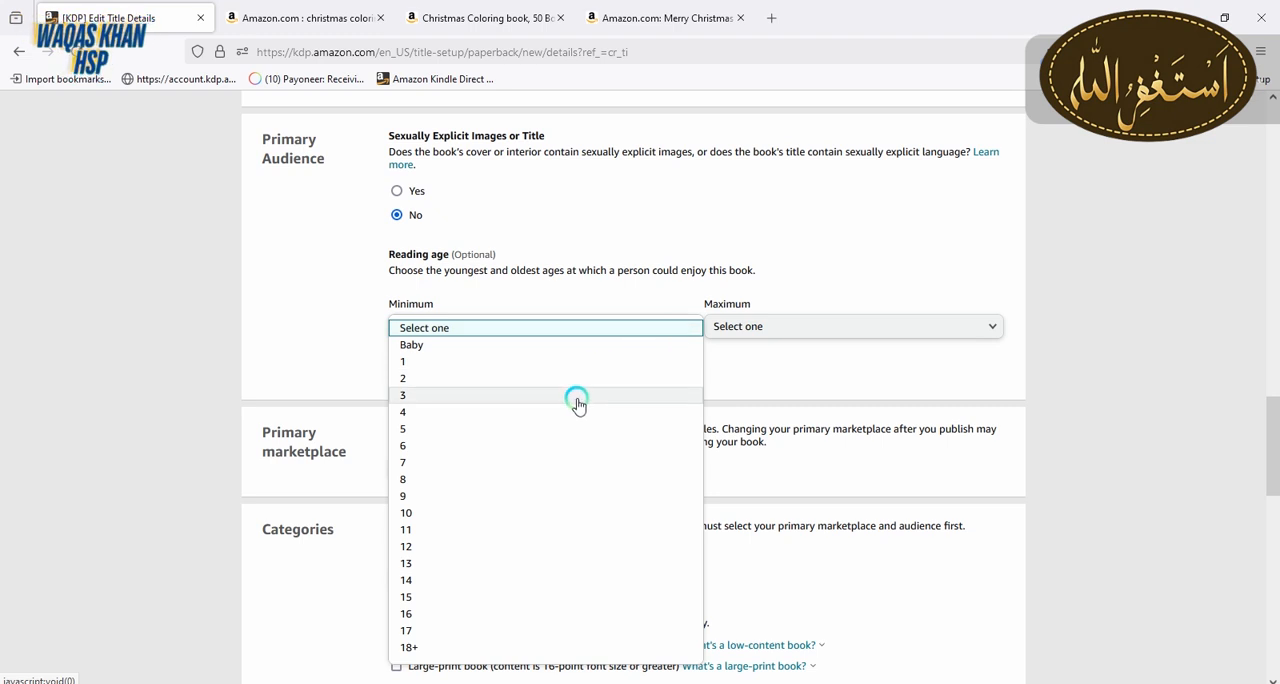
{"action": "left_click", "coordinate": [575, 398]}
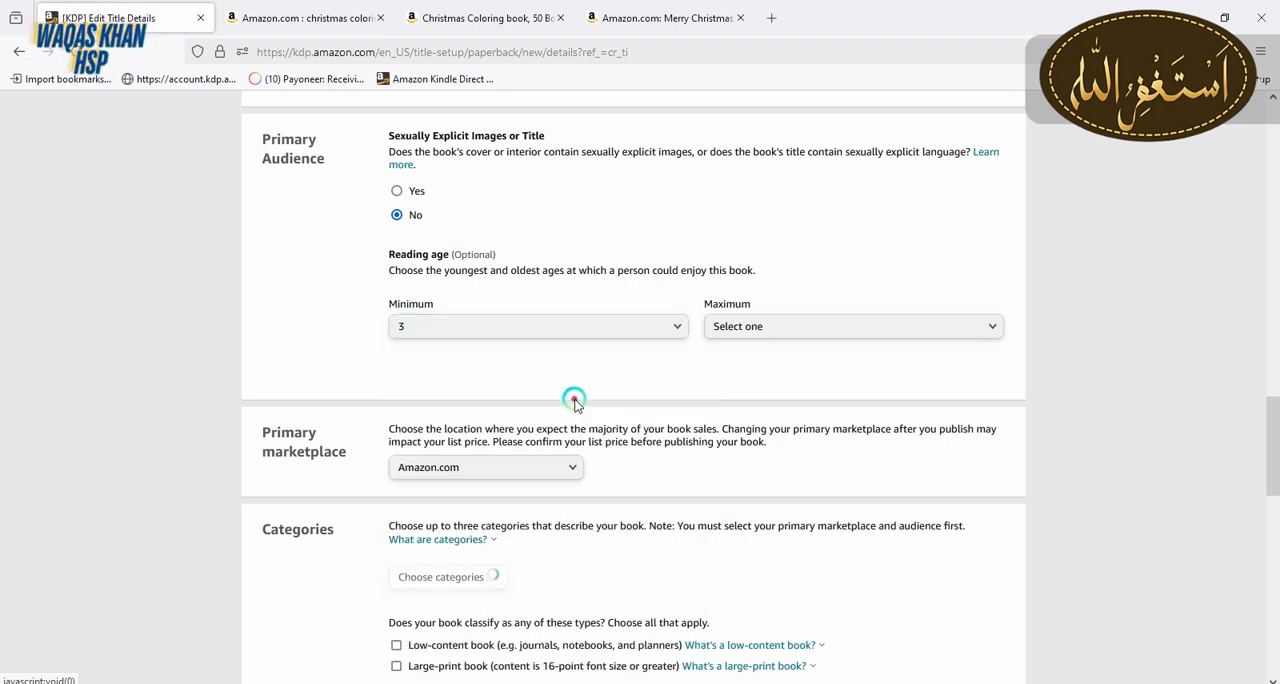
{"action": "left_click", "coordinate": [794, 329]}
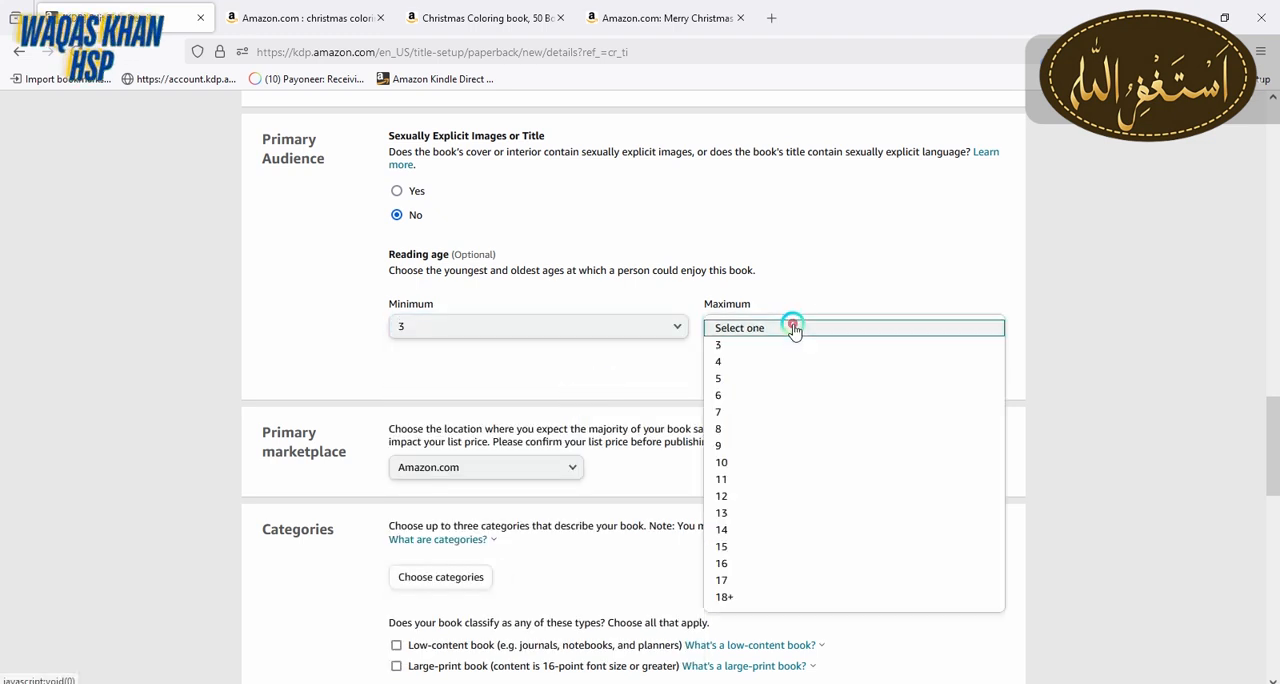
{"action": "left_click", "coordinate": [757, 413]}
Check the age range in the book's subtitle against the chosen reading age
{"action": "scroll", "coordinate": [1229, 343], "scroll_direction": "up", "scroll_amount": 10}
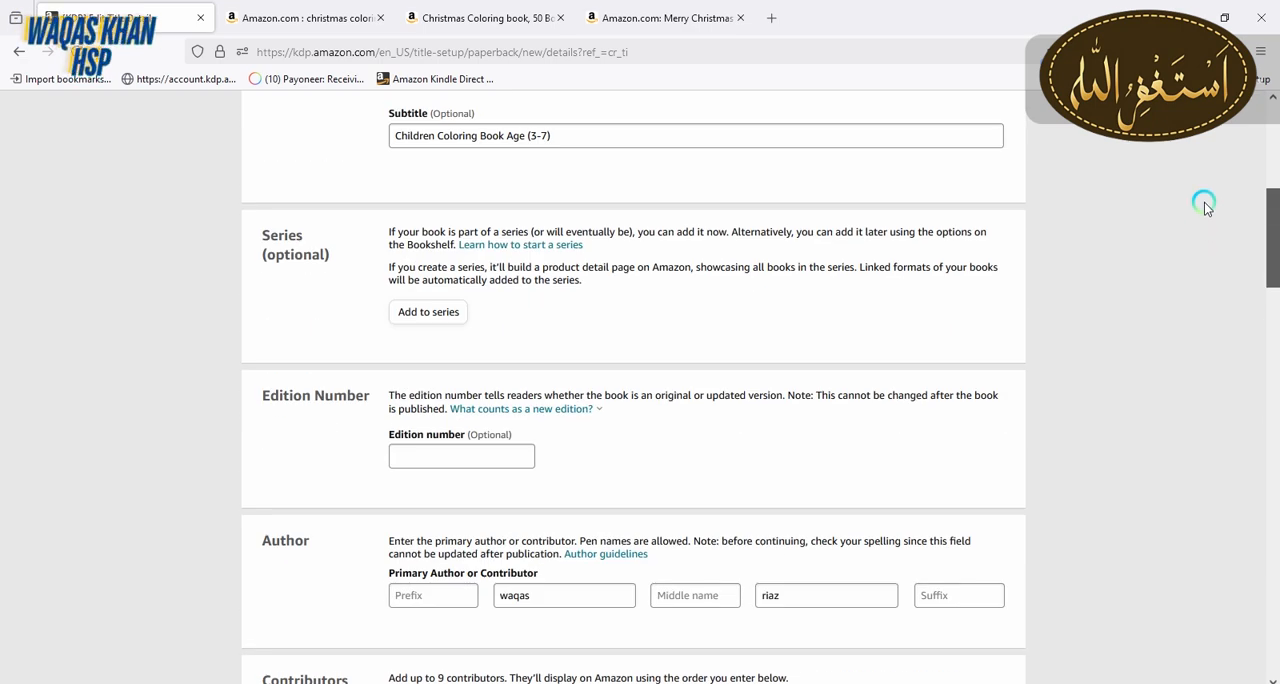
{"action": "scroll", "coordinate": [1208, 195], "scroll_direction": "up", "scroll_amount": 3}
{"action": "scroll", "coordinate": [1000, 230], "scroll_direction": "down", "scroll_amount": 2}
{"action": "left_click", "coordinate": [555, 316]}
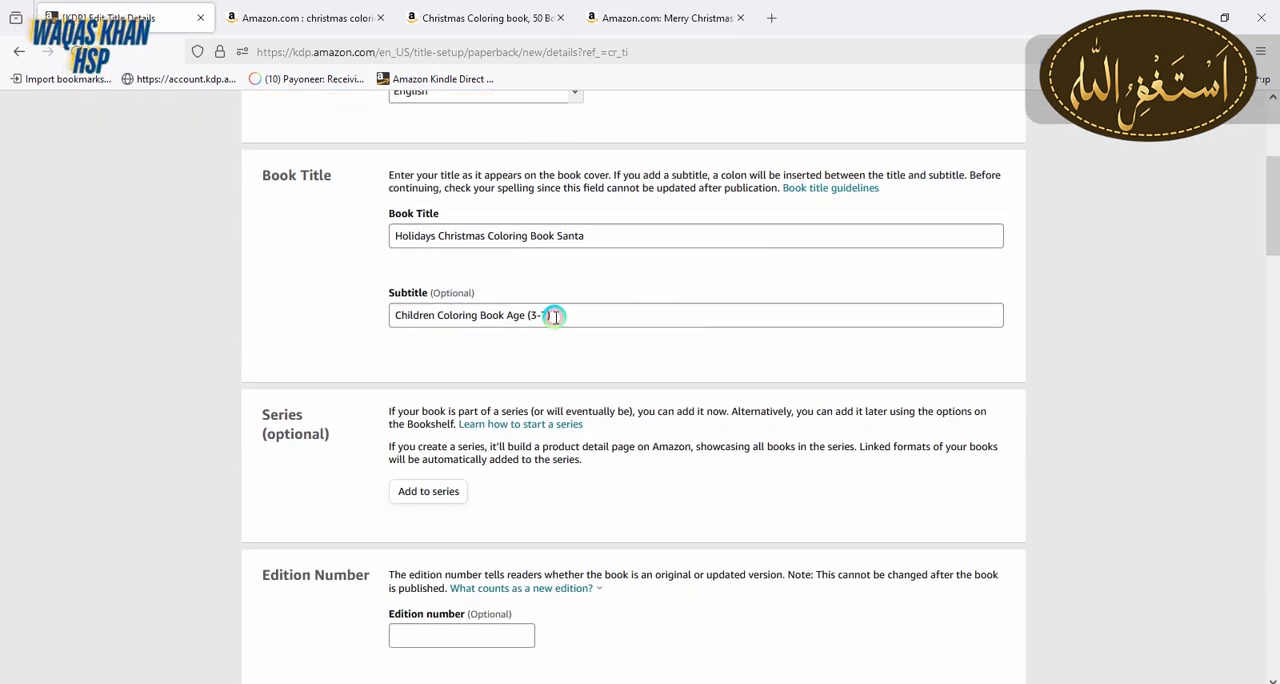
{"action": "left_click_drag", "start_coordinate": [524, 321], "coordinate": [609, 314]}
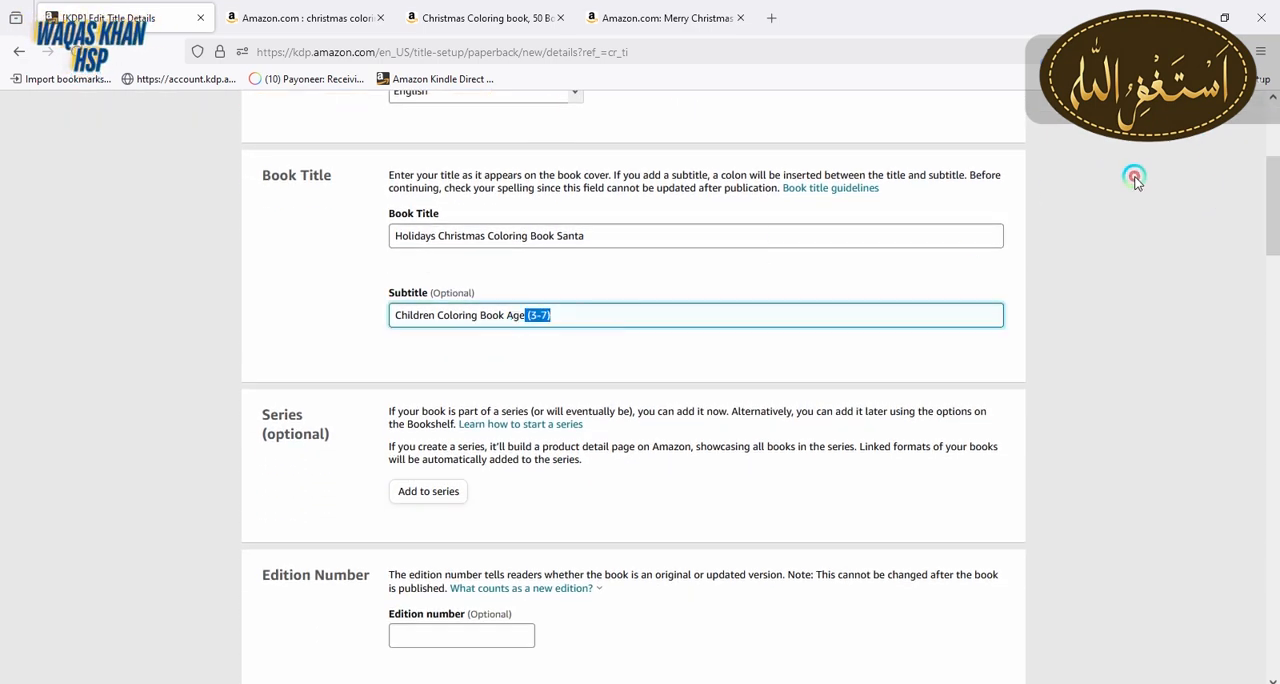
Start choosing the book's categories and narrow them to Children's Books with the subcategory Holidays & Celebrations
{"action": "left_click_drag", "start_coordinate": [1274, 178], "coordinate": [1273, 477]}
{"action": "left_click", "coordinate": [396, 220]}
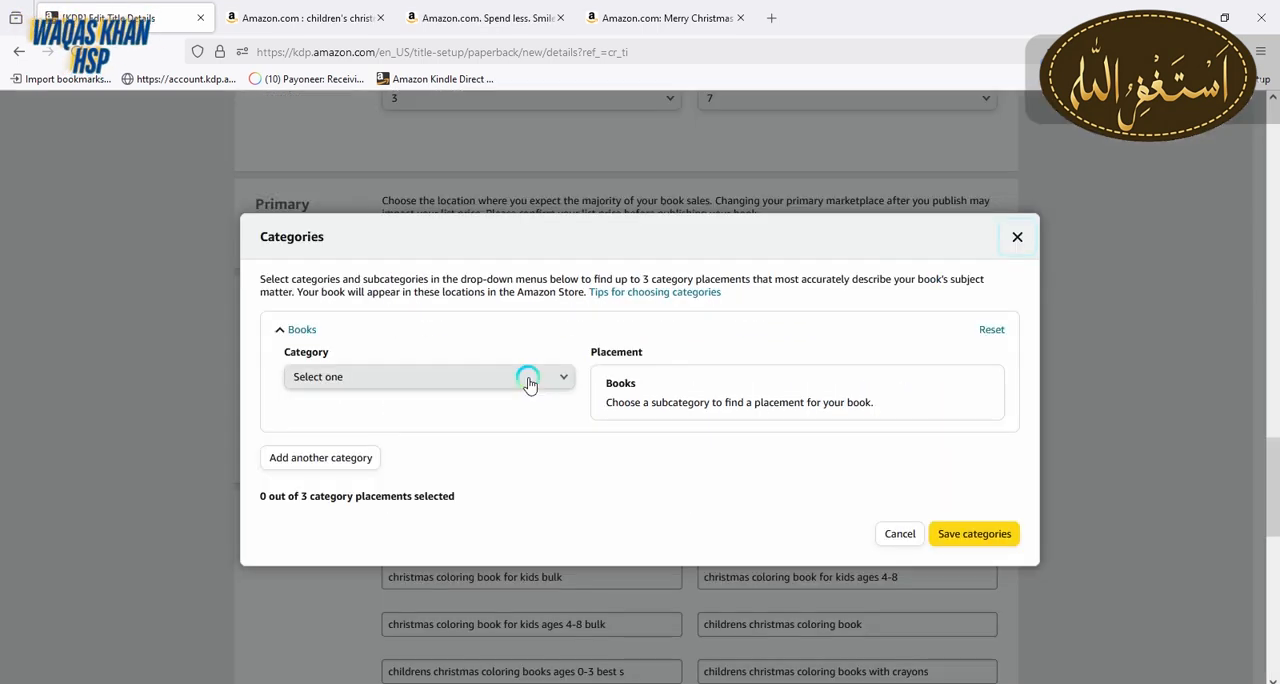
{"action": "left_click", "coordinate": [529, 376]}
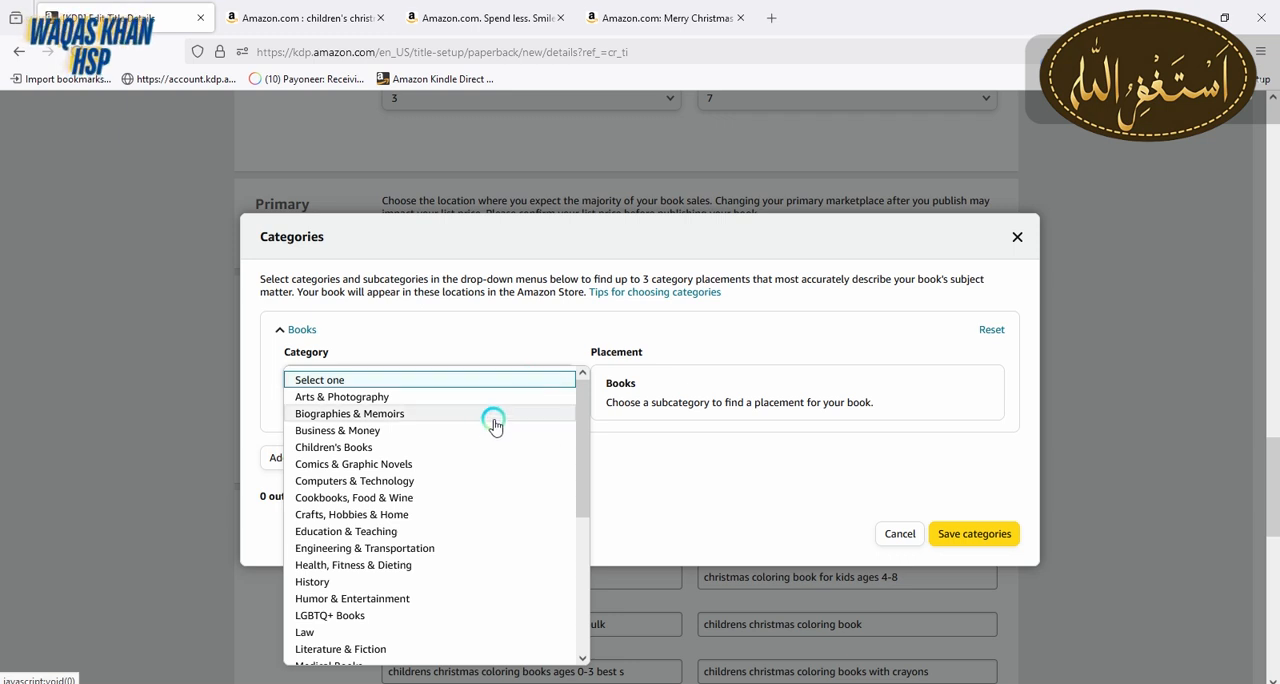
{"action": "left_click", "coordinate": [372, 452]}
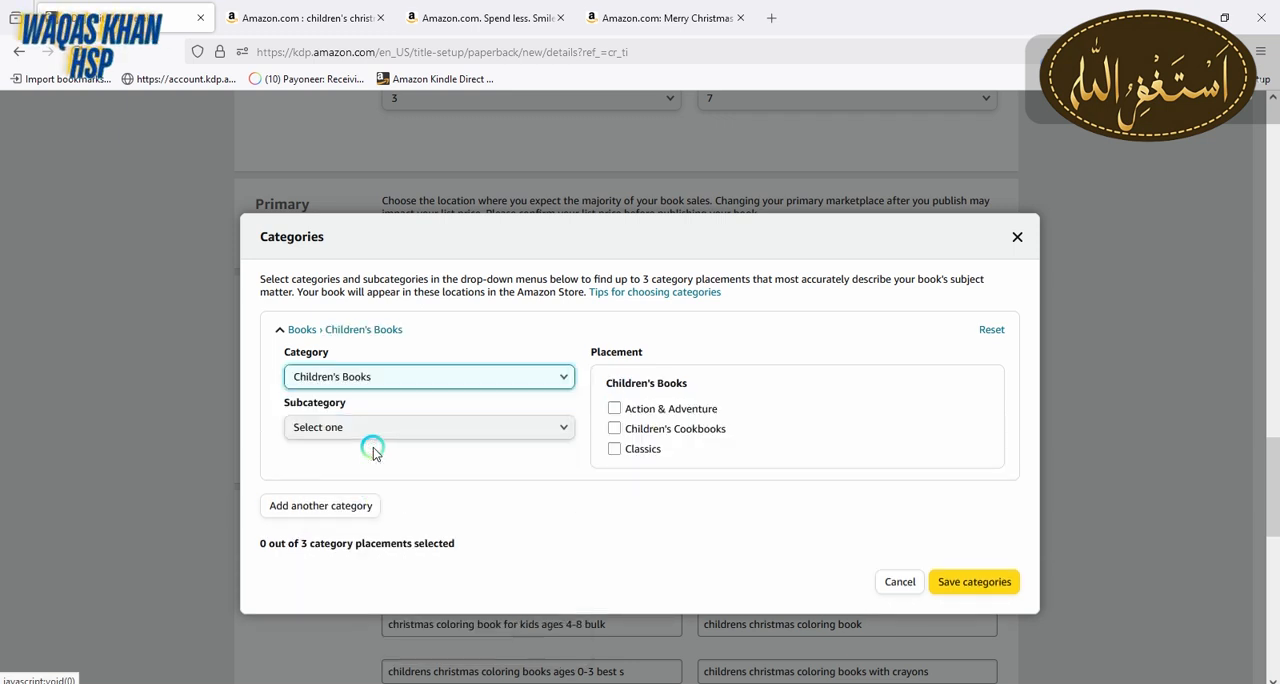
{"action": "left_click", "coordinate": [557, 441]}
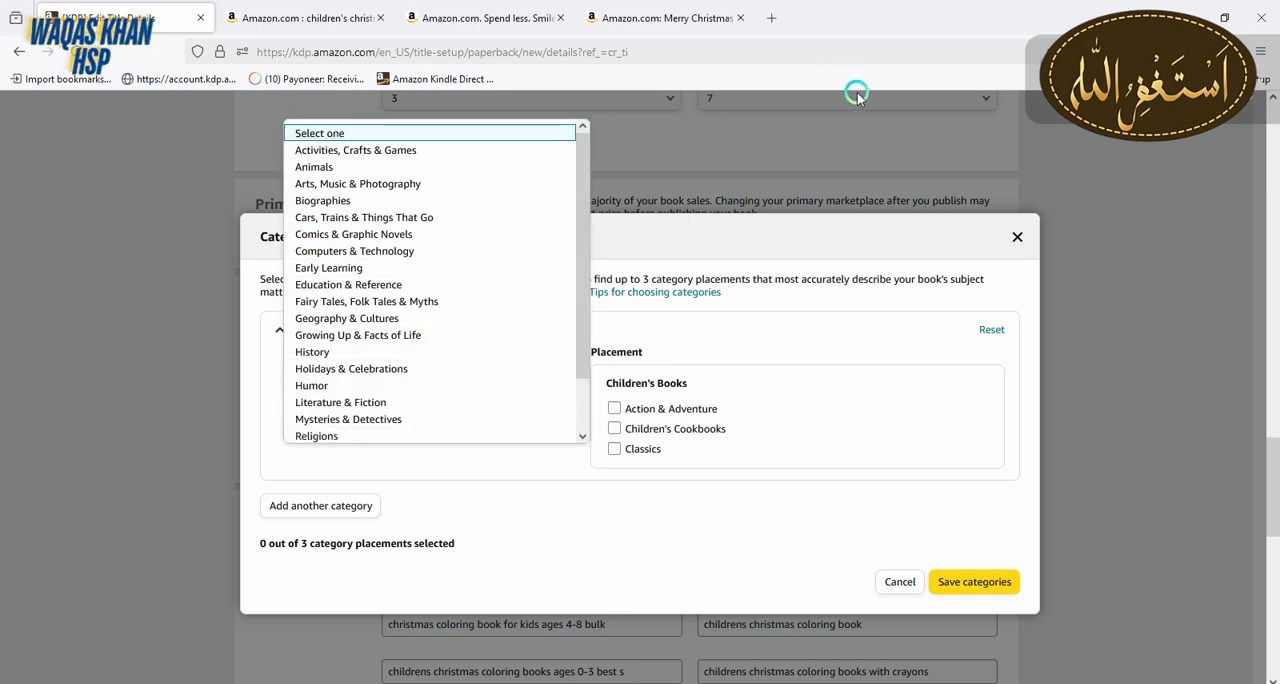
{"action": "left_click", "coordinate": [405, 370]}
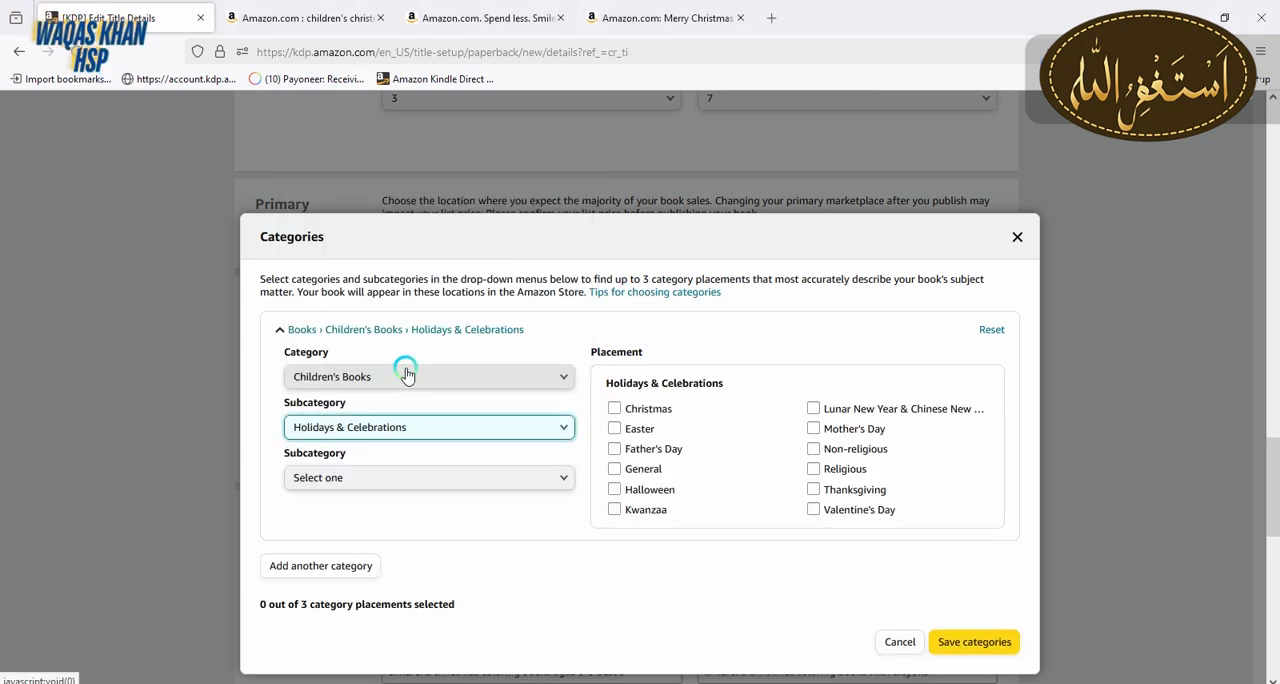
Select the Christmas, Easter and Halloween placements for the book and save the categories
{"action": "left_click", "coordinate": [614, 409]}
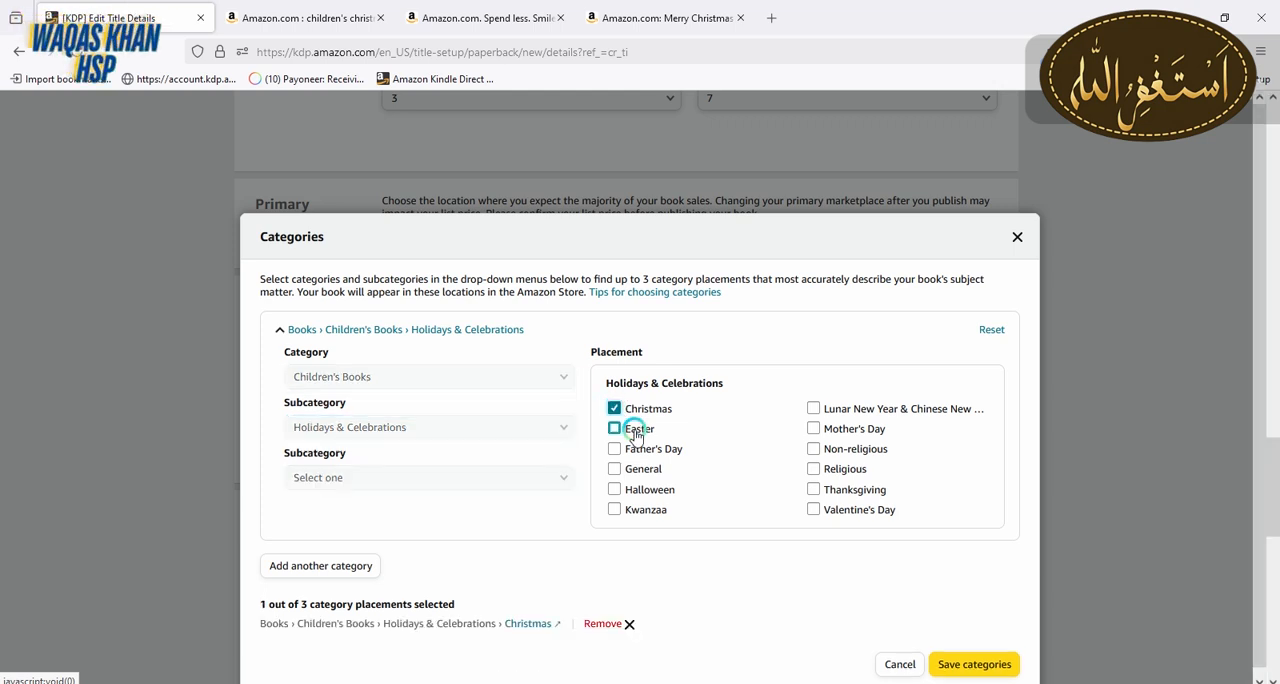
{"action": "left_click", "coordinate": [636, 435]}
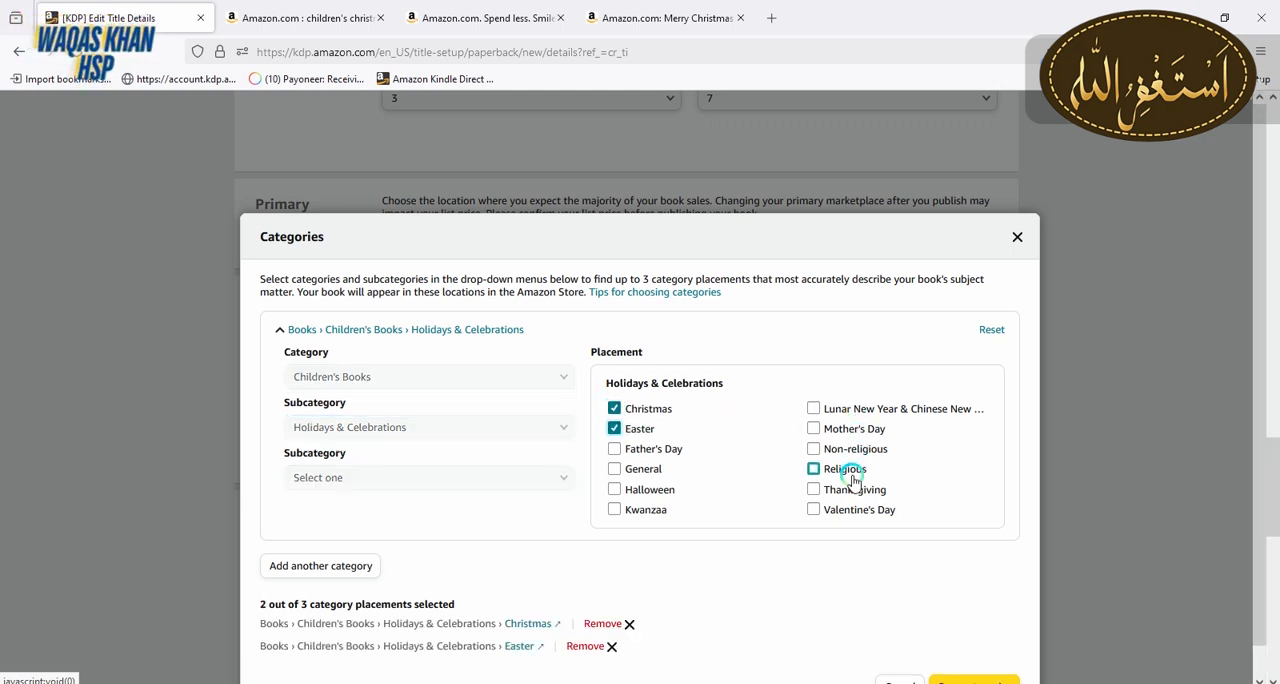
{"action": "left_click", "coordinate": [670, 510]}
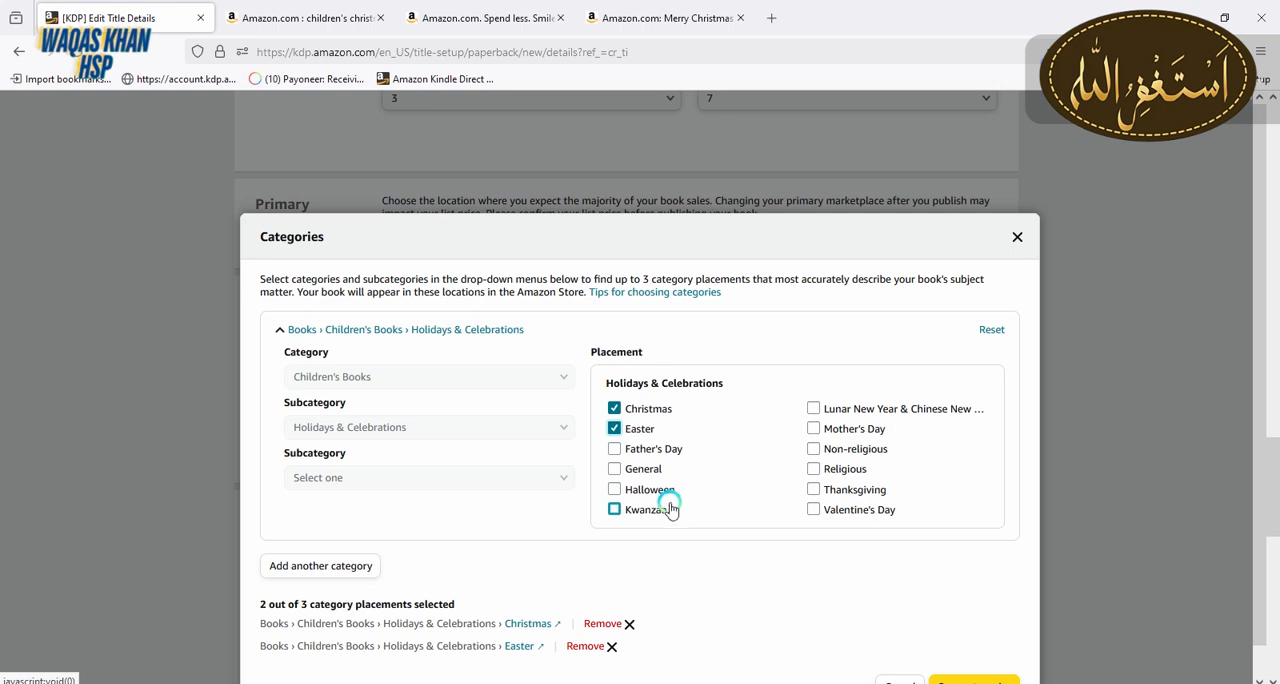
{"action": "left_click", "coordinate": [659, 494]}
{"action": "left_click", "coordinate": [659, 495]}
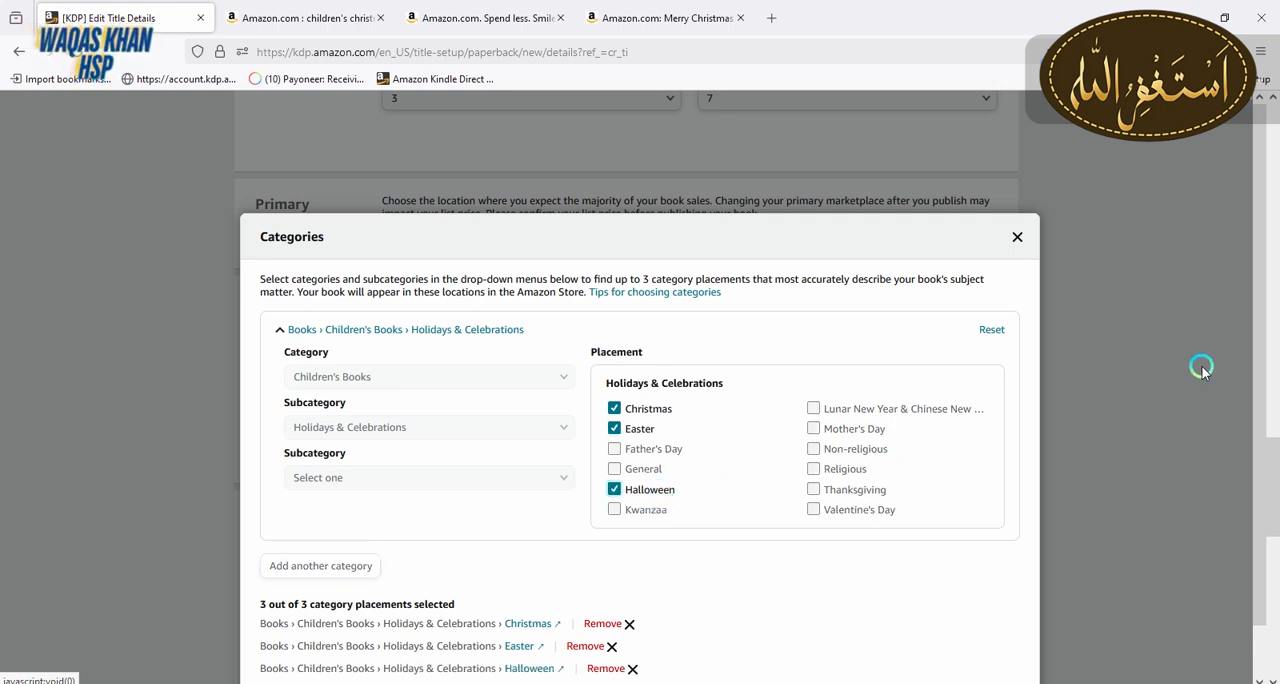
{"action": "left_click_drag", "start_coordinate": [1258, 415], "coordinate": [1263, 476]}
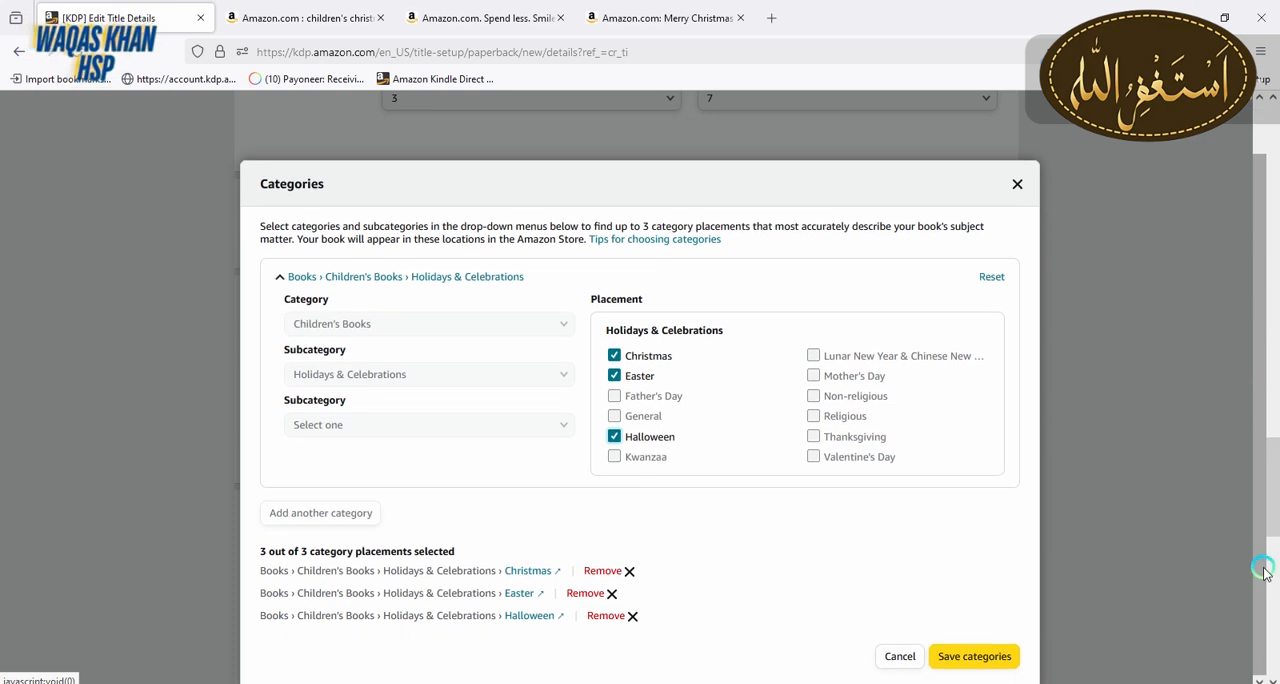
{"action": "left_click", "coordinate": [992, 656]}
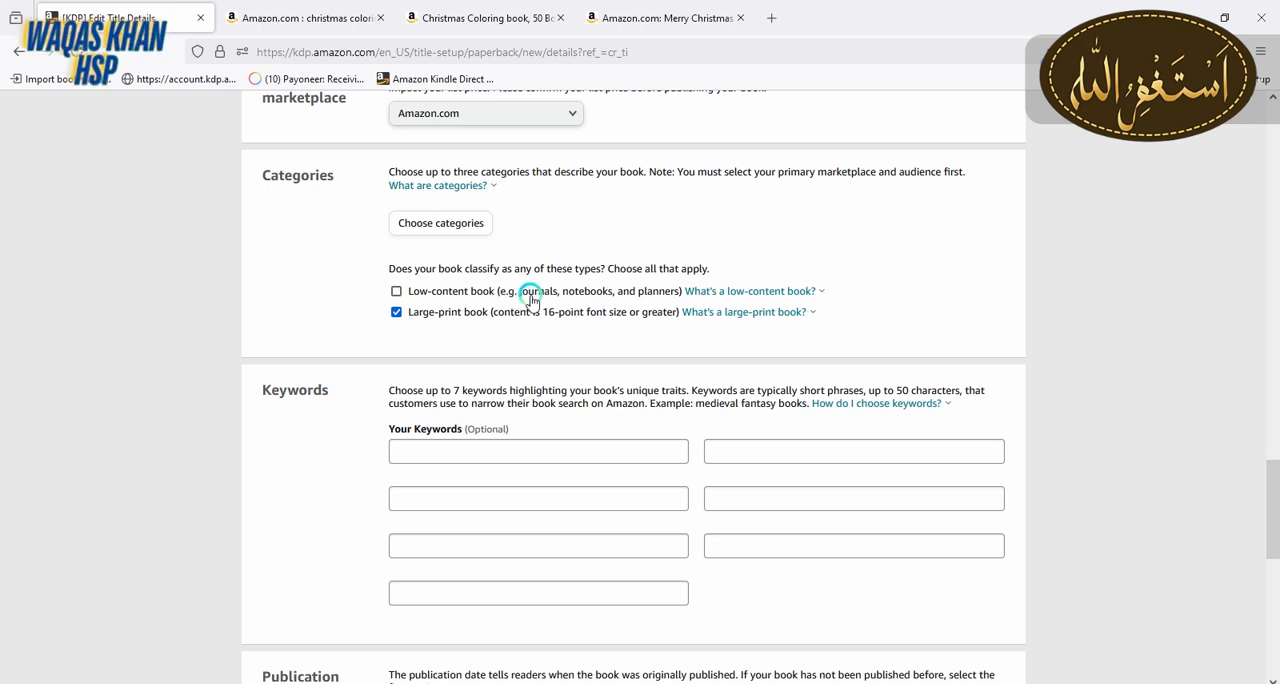
Check the definition of a low-content book, and search Amazon for the suggested phrase "christmas coloring book for kids bulk"
{"action": "left_click", "coordinate": [727, 295]}
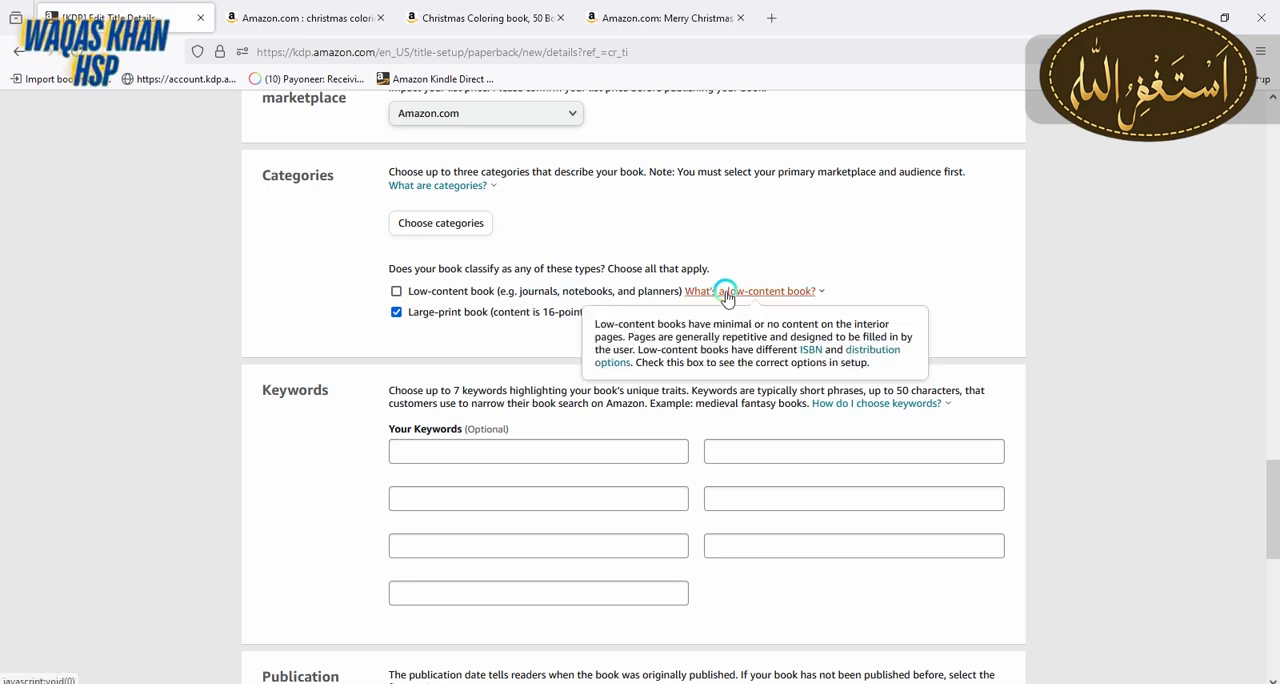
{"action": "left_click", "coordinate": [523, 443]}
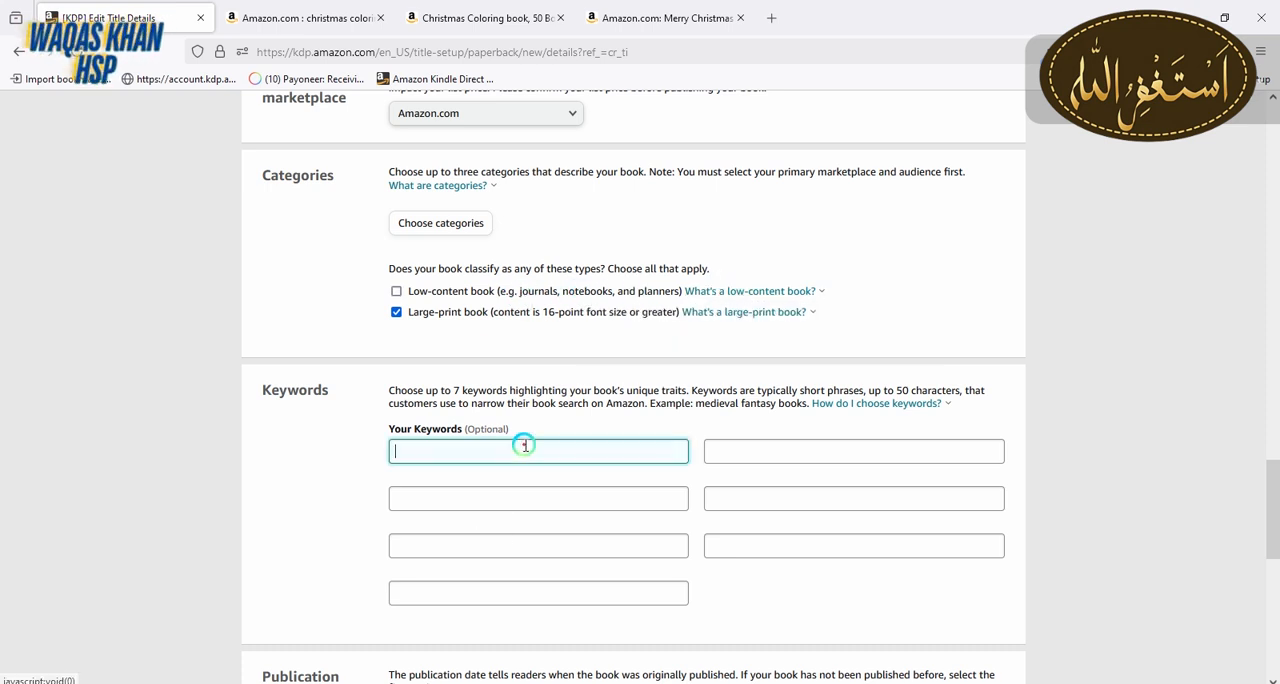
{"action": "left_click", "coordinate": [300, 18]}
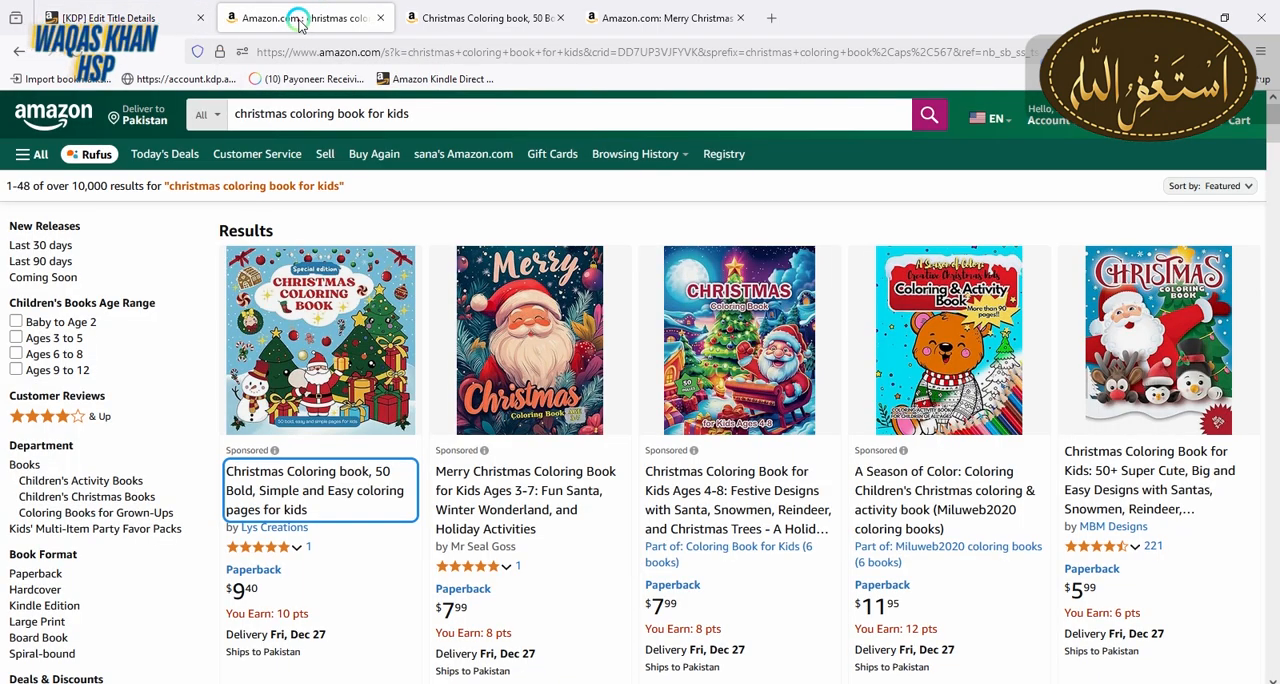
{"action": "left_click", "coordinate": [446, 125]}
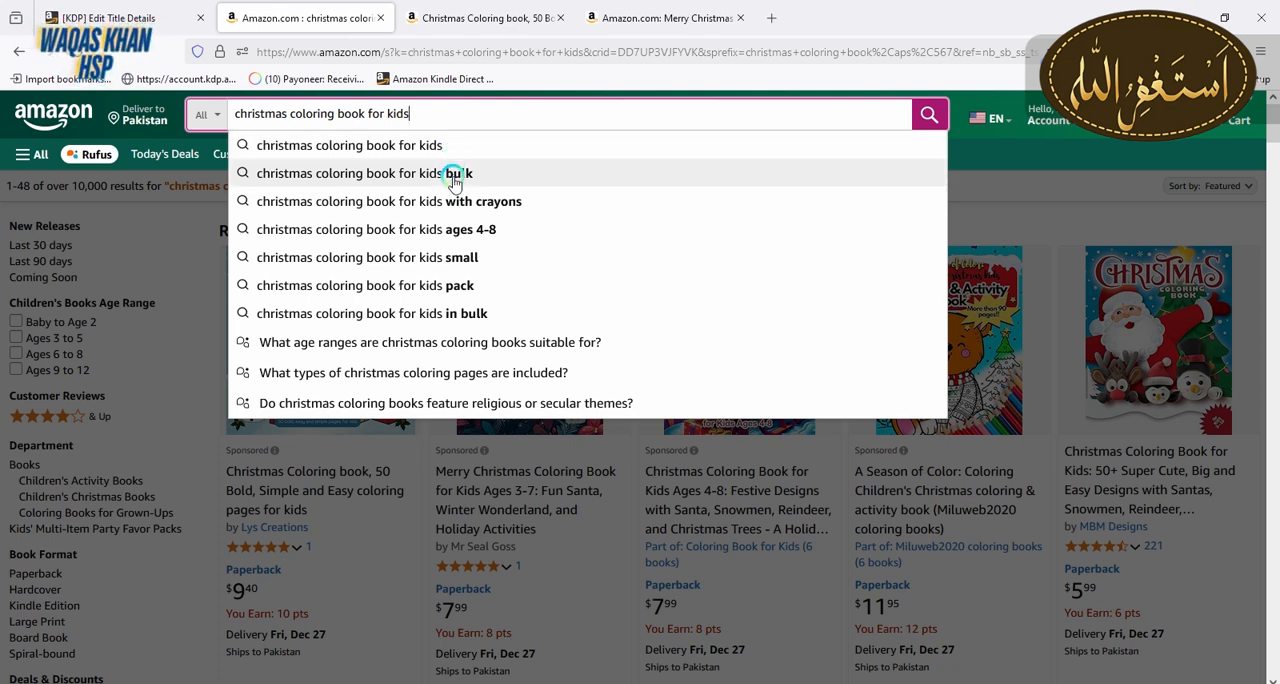
{"action": "left_click", "coordinate": [453, 176]}
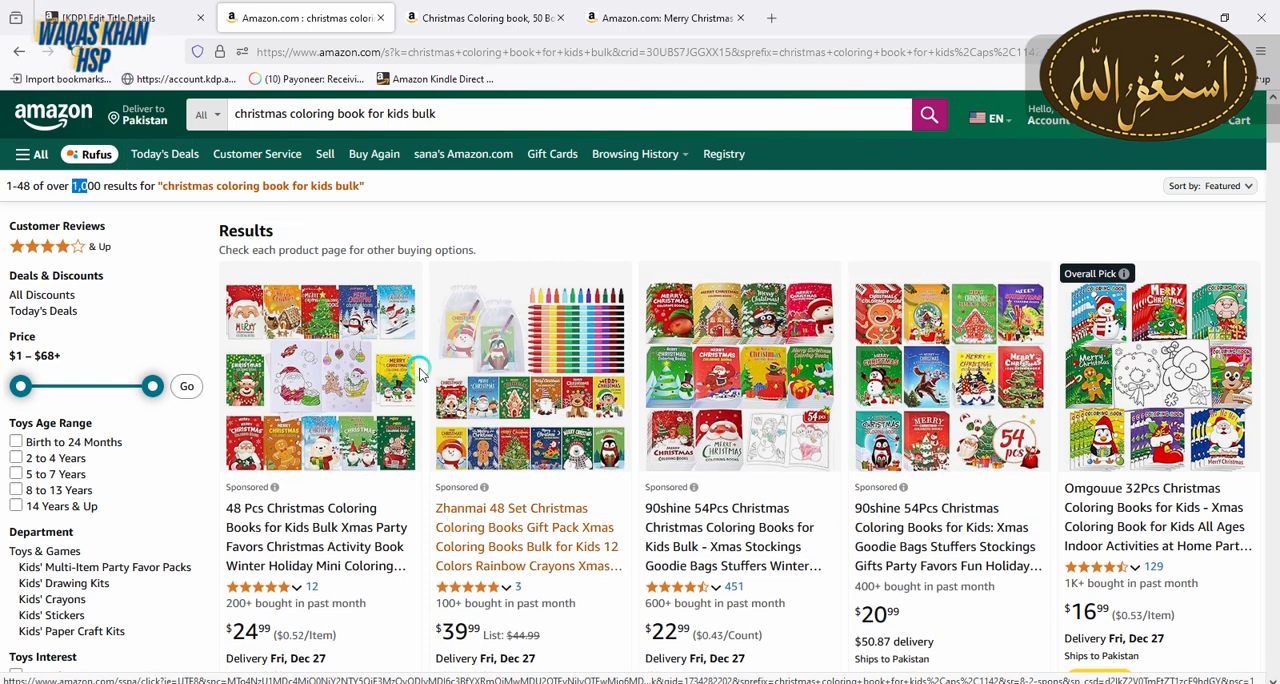
Copy the search phrase "christmas coloring book for kids bulk" into the paperback's first keyword field
{"action": "left_click", "coordinate": [236, 115]}
{"action": "key", "text": "ctrl+c"}
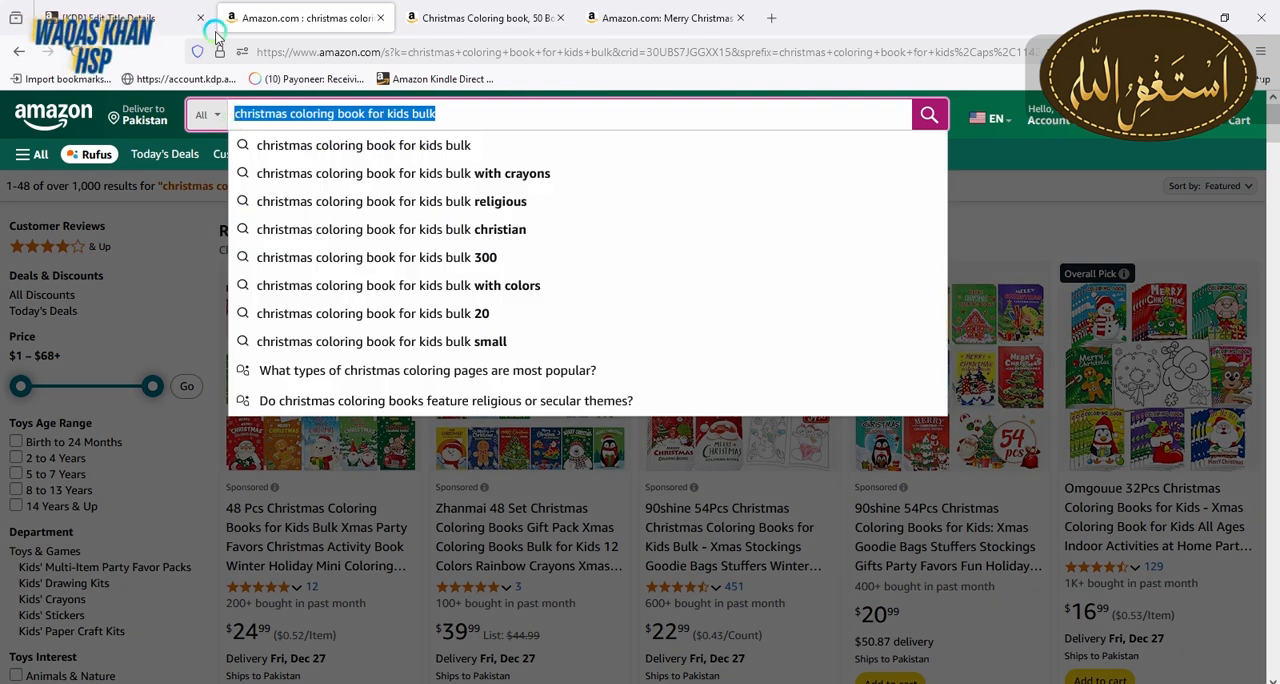
{"action": "left_click", "coordinate": [191, 6]}
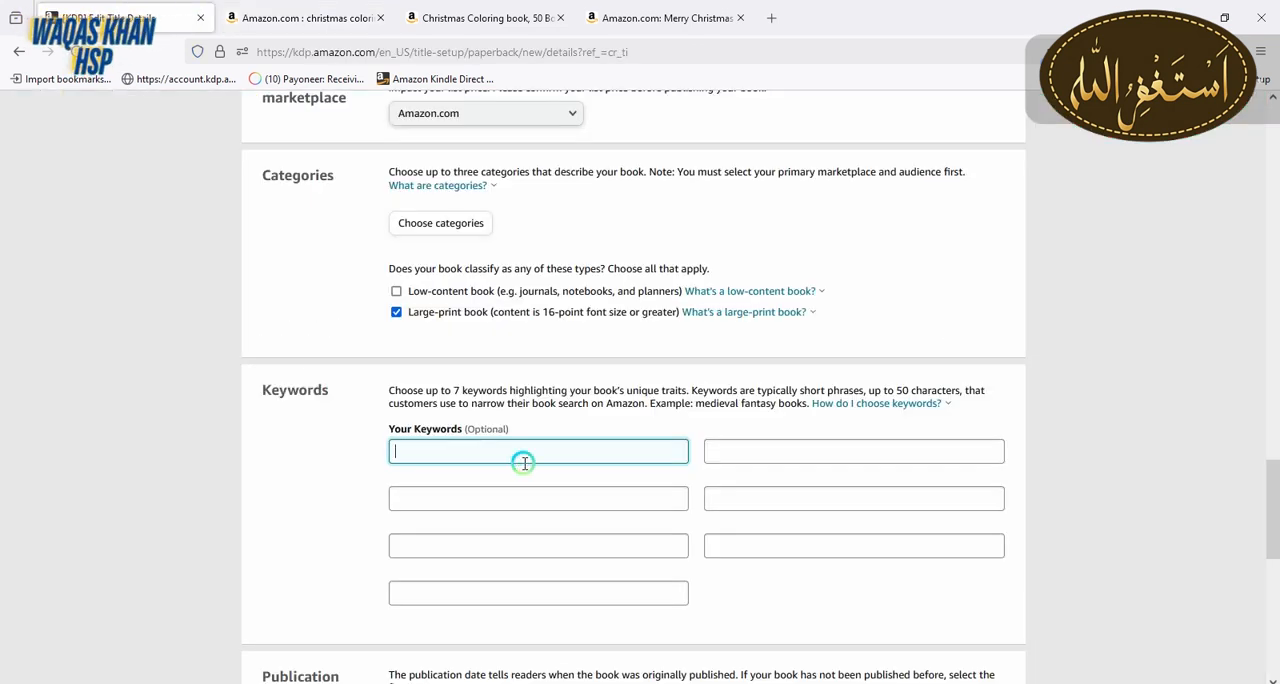
{"action": "key", "text": "ctrl+v"}
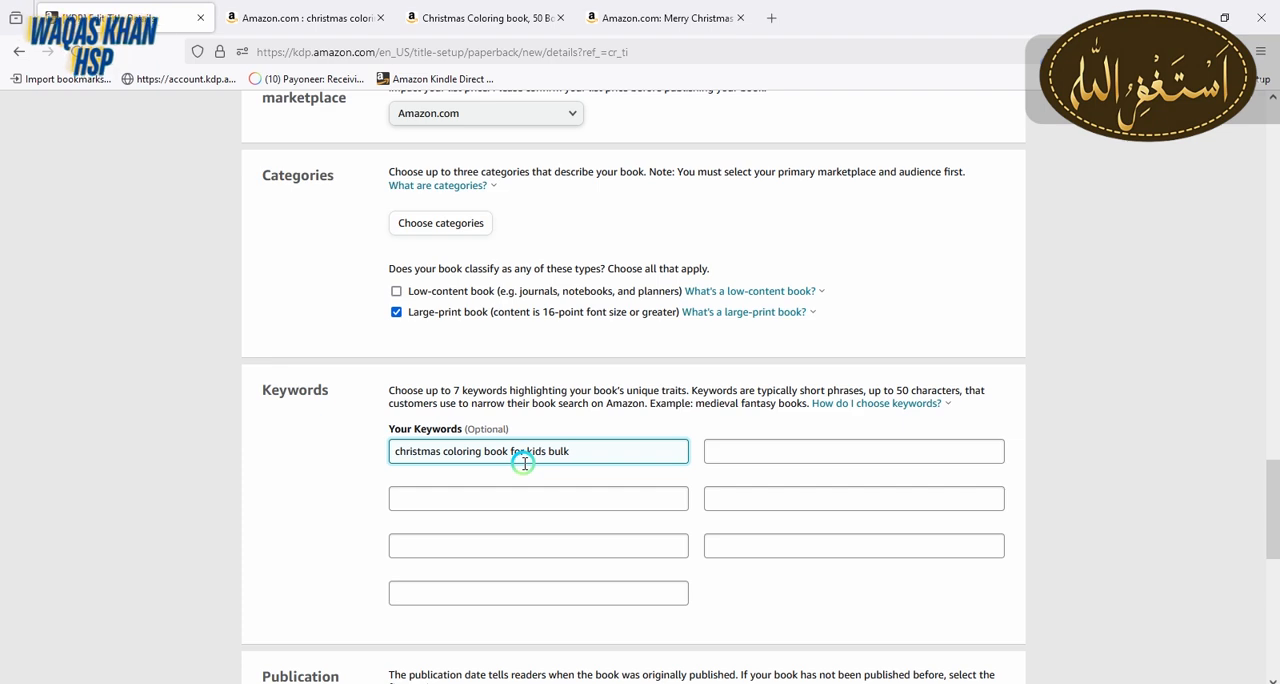
Return to the Amazon search and look up the suggested phrase "christmas coloring book with crayons"
{"action": "left_click", "coordinate": [350, 12]}
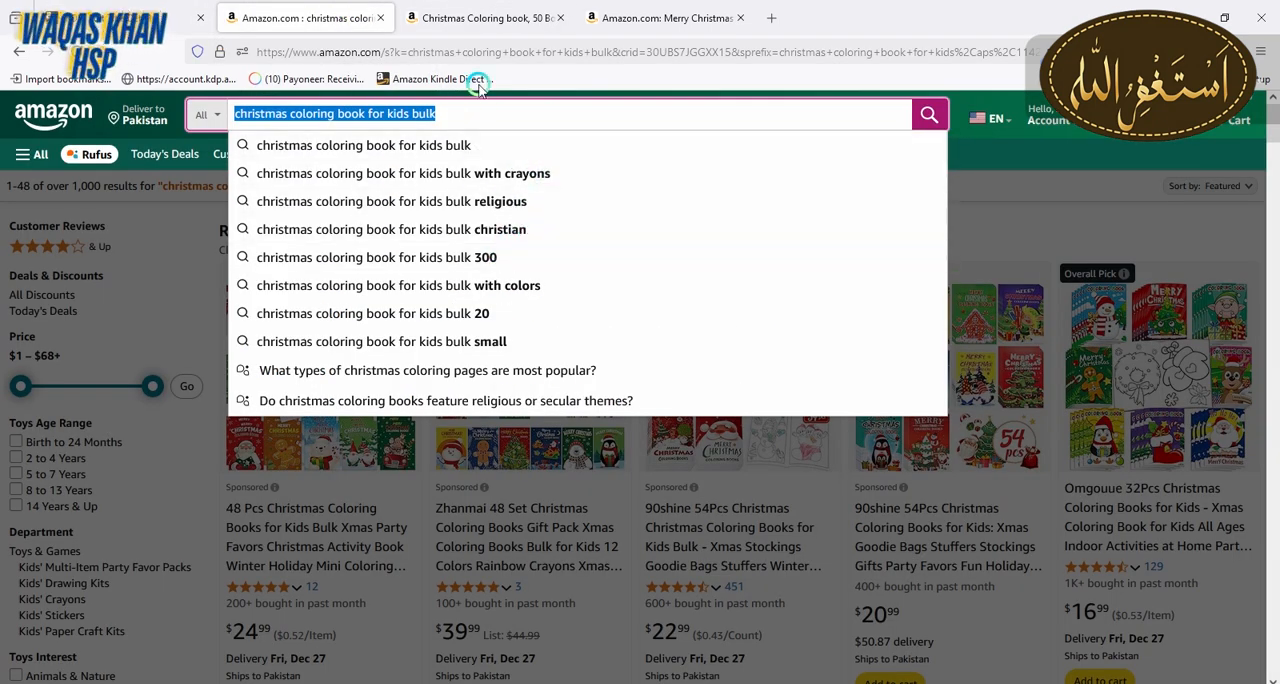
{"action": "left_click", "coordinate": [470, 116]}
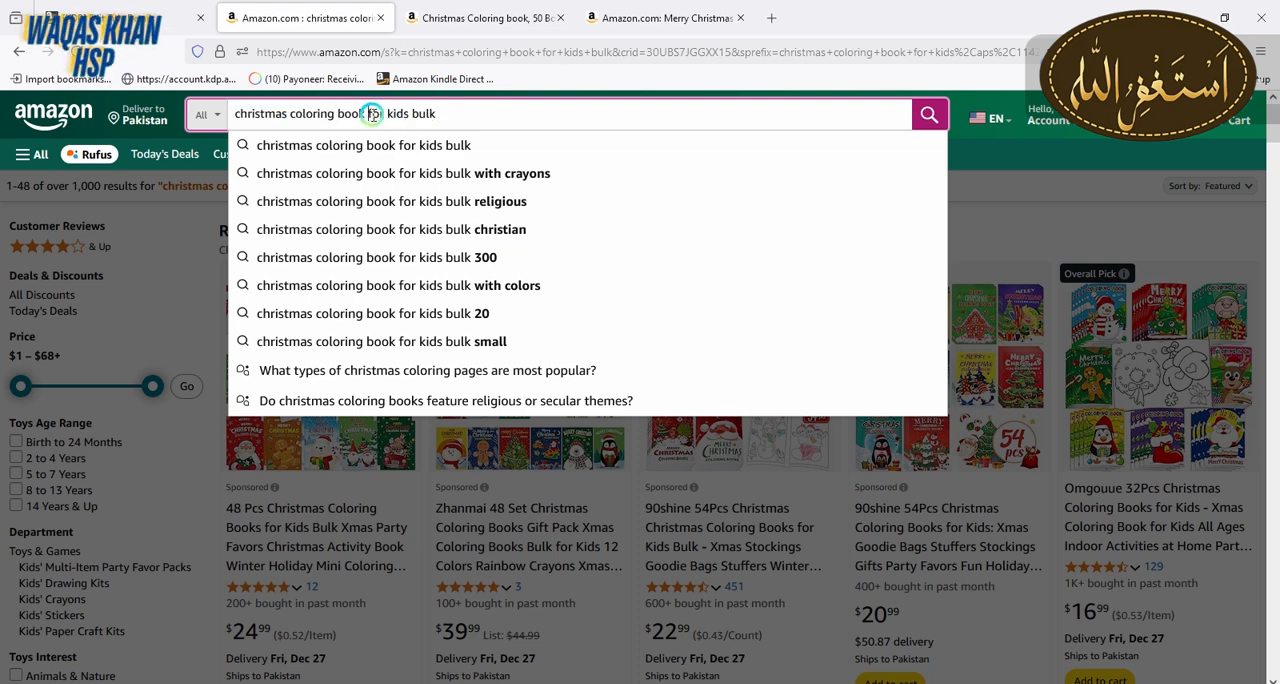
{"action": "left_click_drag", "start_coordinate": [369, 114], "coordinate": [497, 115]}
{"action": "key", "text": "BackSpace"}
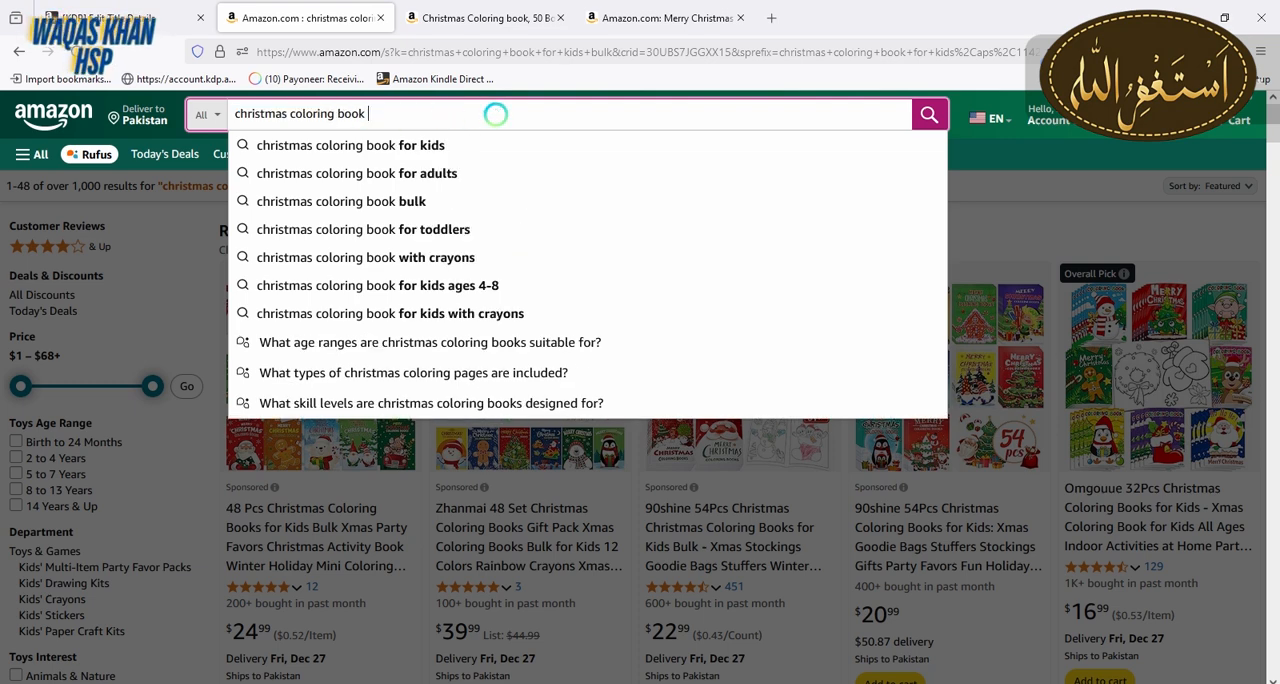
{"action": "left_click", "coordinate": [425, 259]}
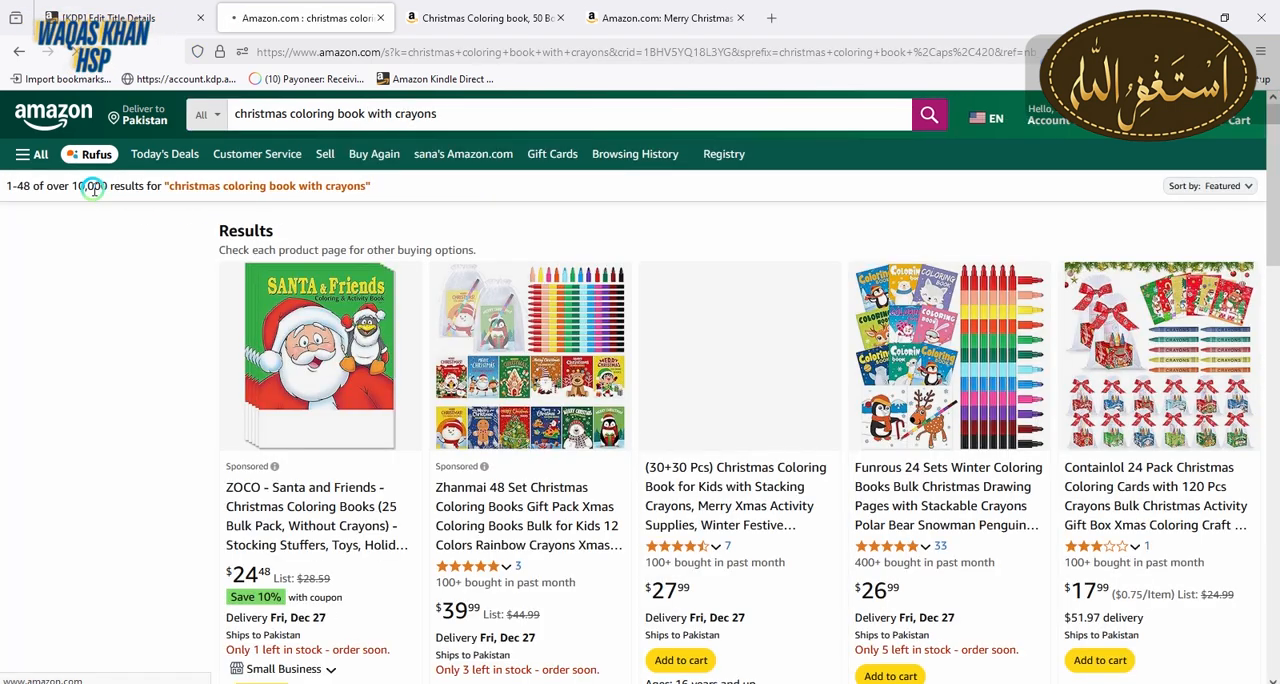
Shorten the Amazon query to "christmas coloring book" and search the suggested phrase "christmas coloring book for kids ages 4-8"
{"action": "left_click", "coordinate": [368, 115]}
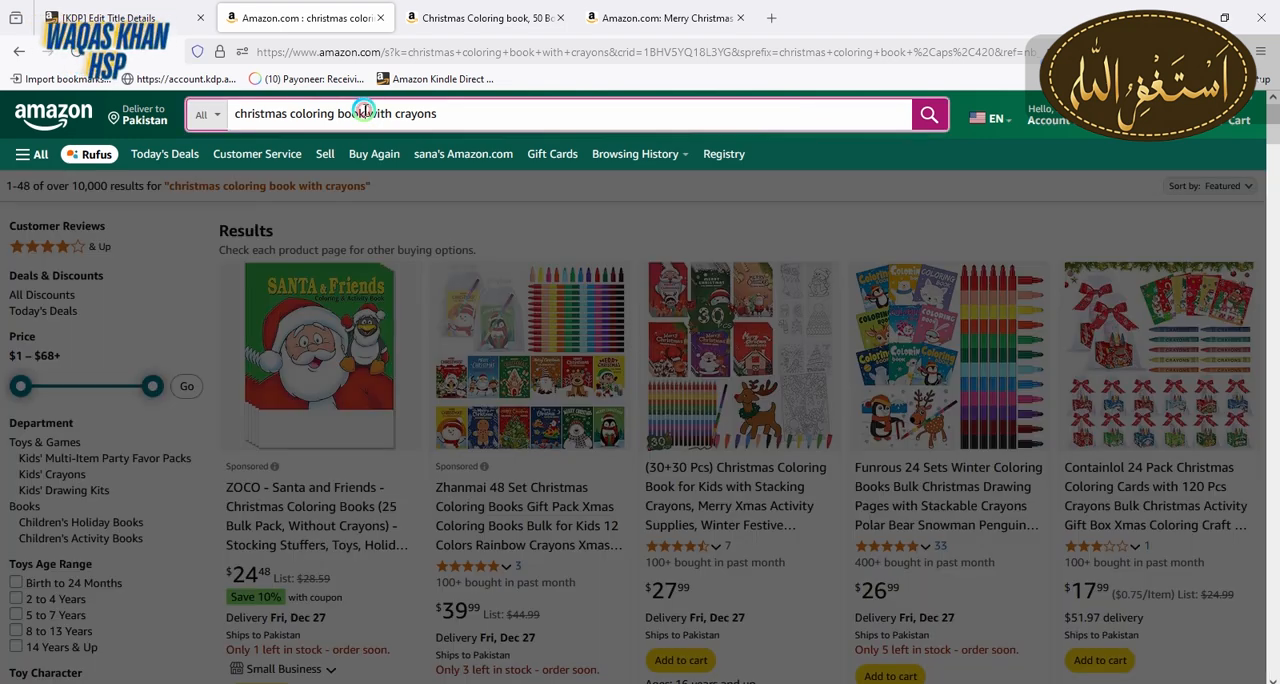
{"action": "left_click_drag", "start_coordinate": [365, 112], "coordinate": [477, 117]}
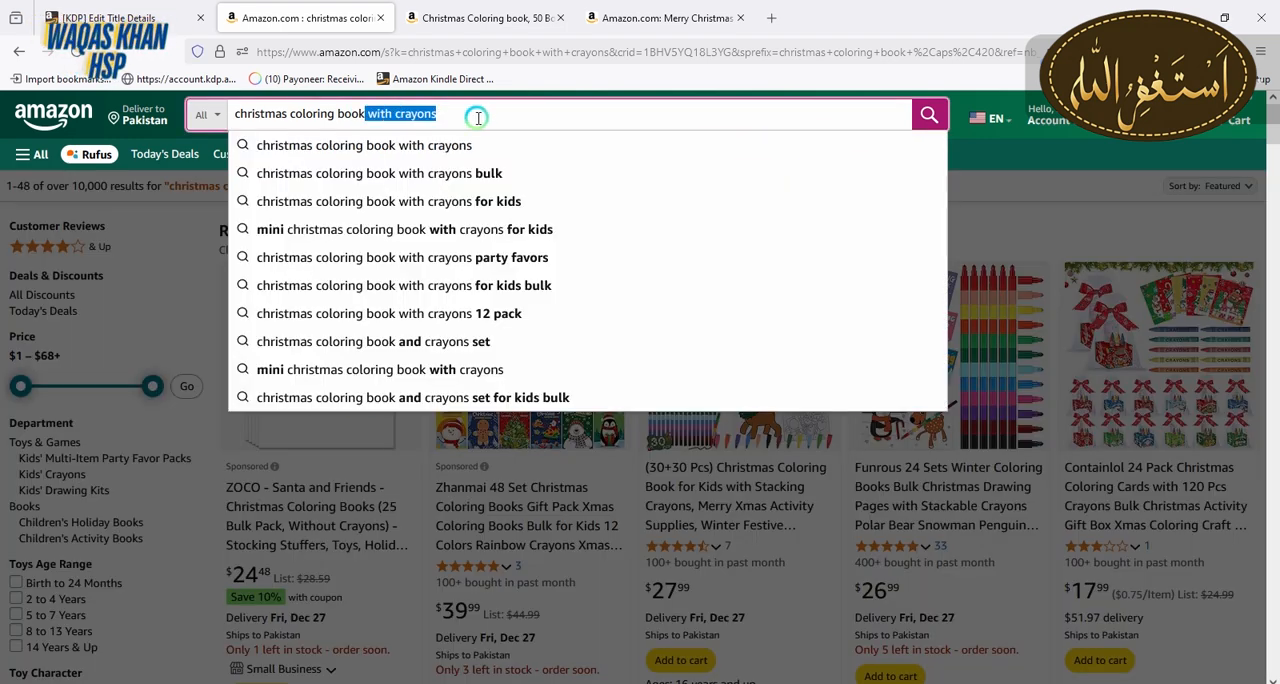
{"action": "key", "text": "BackSpace"}
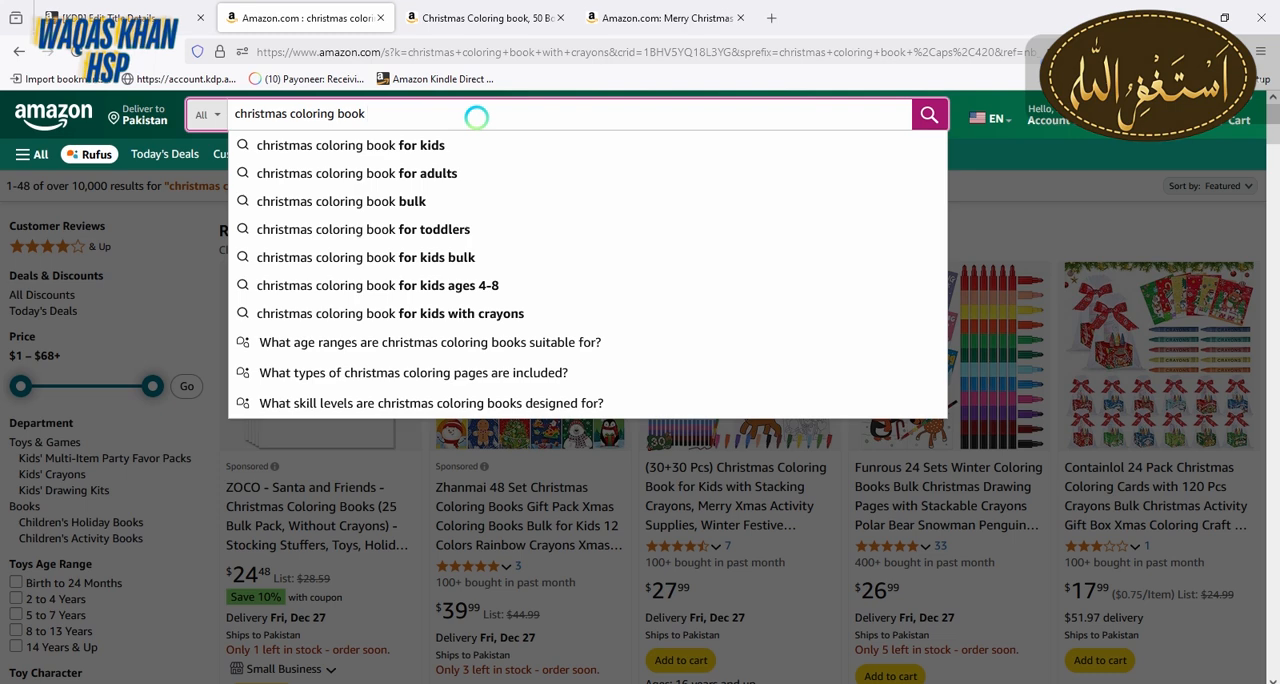
{"action": "left_click", "coordinate": [445, 292]}
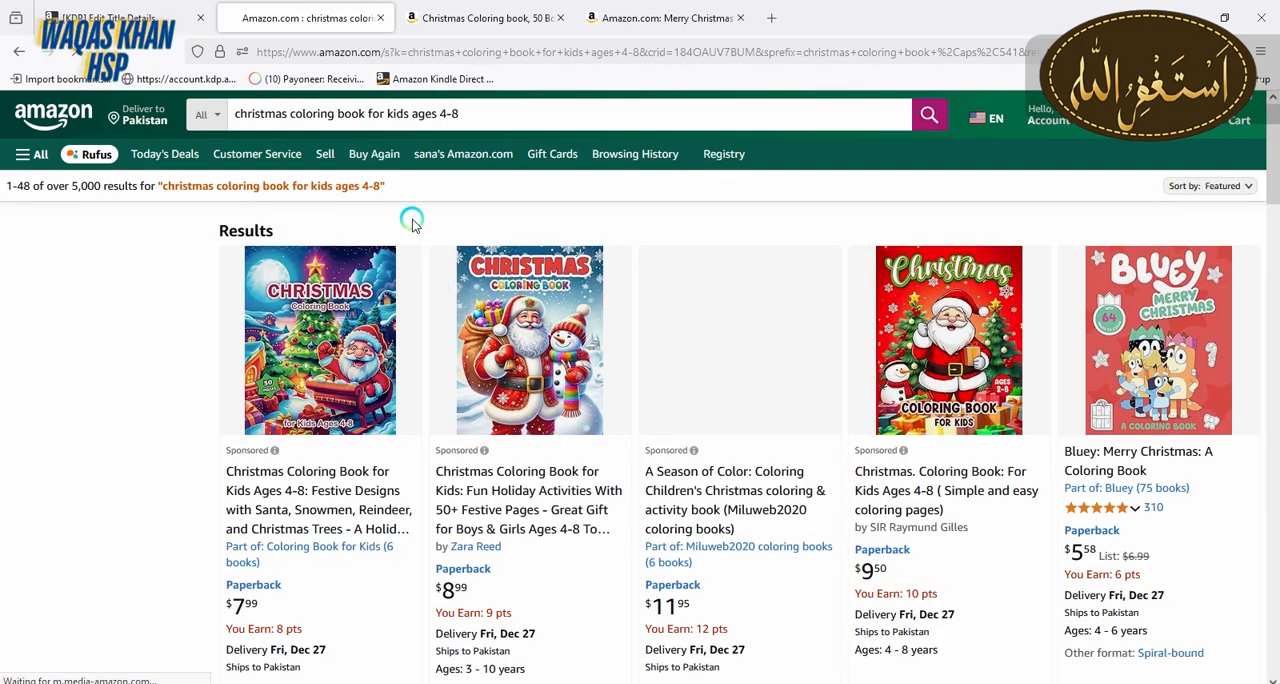
Copy the search phrase "christmas coloring book for kids ages 4-8" into the paperback's second keyword field on KDP
{"action": "left_click_drag", "start_coordinate": [472, 110], "coordinate": [220, 116]}
{"action": "key", "text": "ctrl+c"}
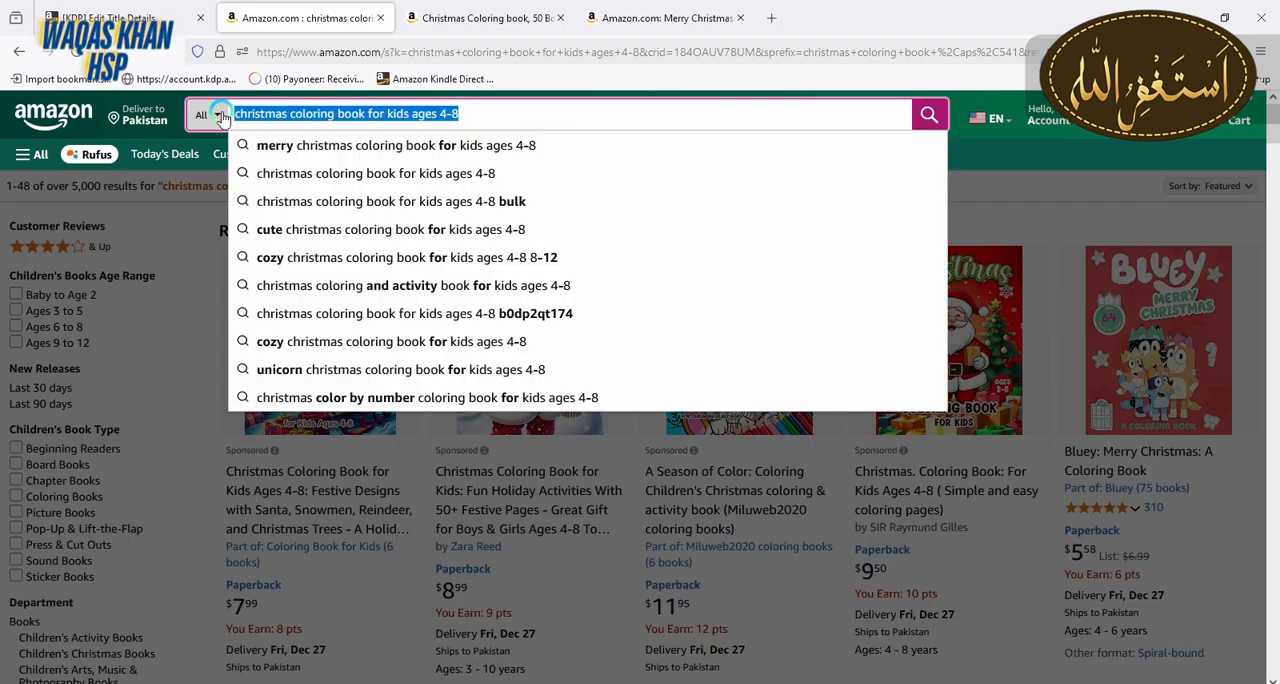
{"action": "left_click", "coordinate": [115, 18]}
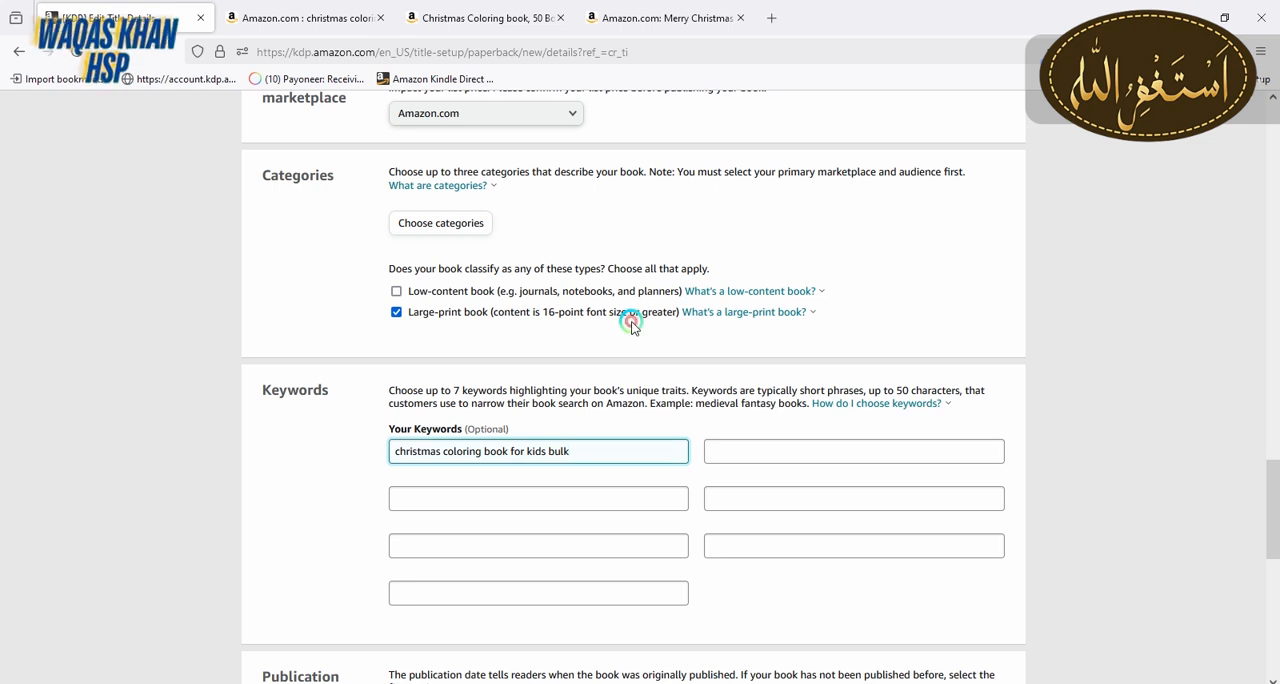
{"action": "left_click", "coordinate": [834, 450]}
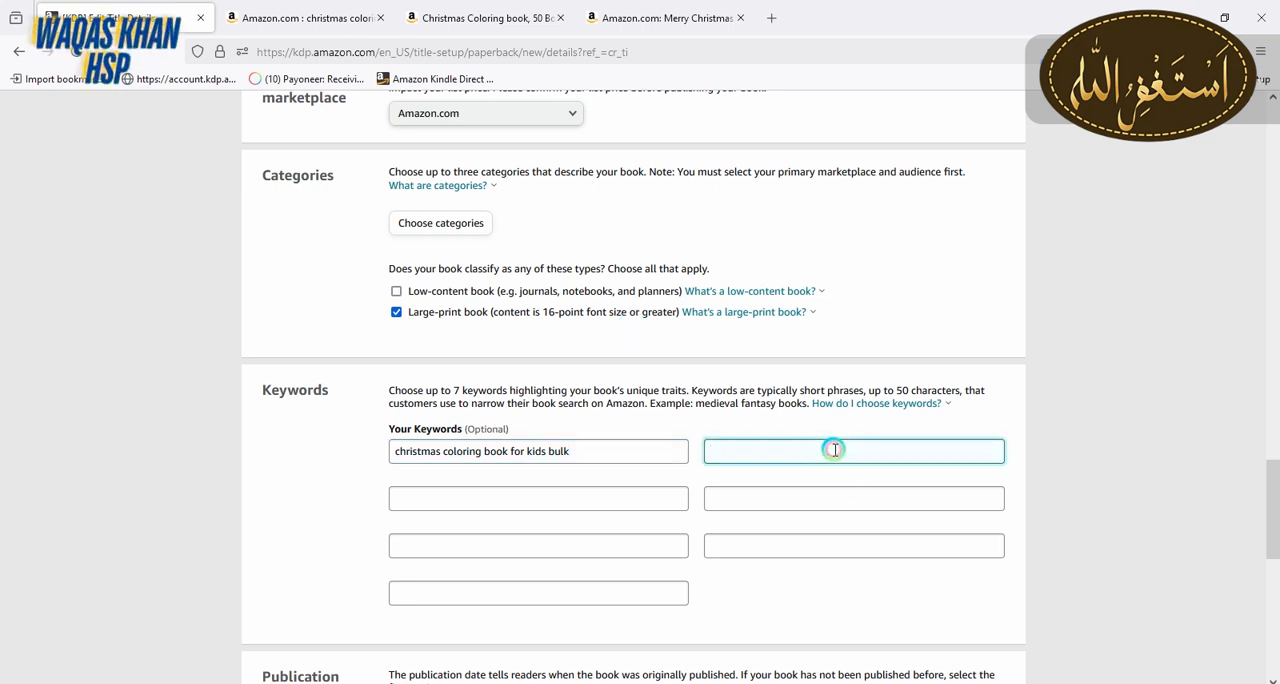
{"action": "key", "text": "ctrl+v"}
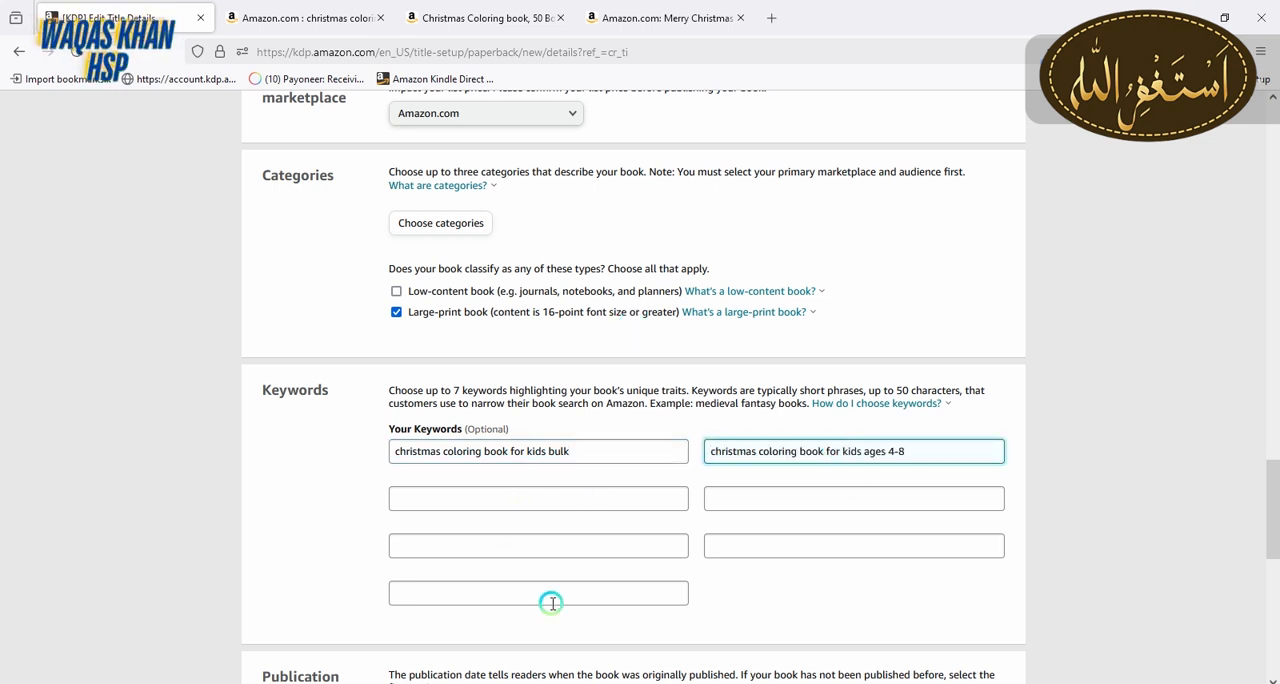
Return to the Amazon search and check the result count for "christmas coloring book for kids ages 4-8 bulk"
{"action": "key", "text": "ctrl+Tab"}
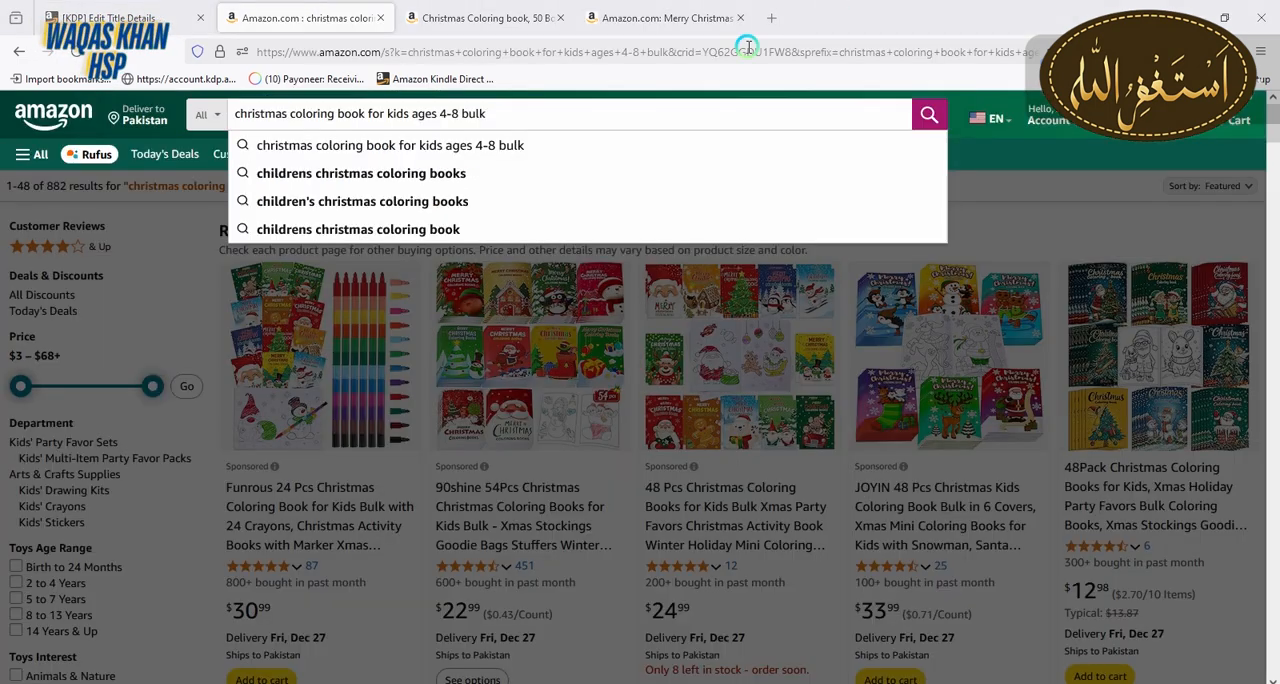
{"action": "left_click", "coordinate": [188, 240]}
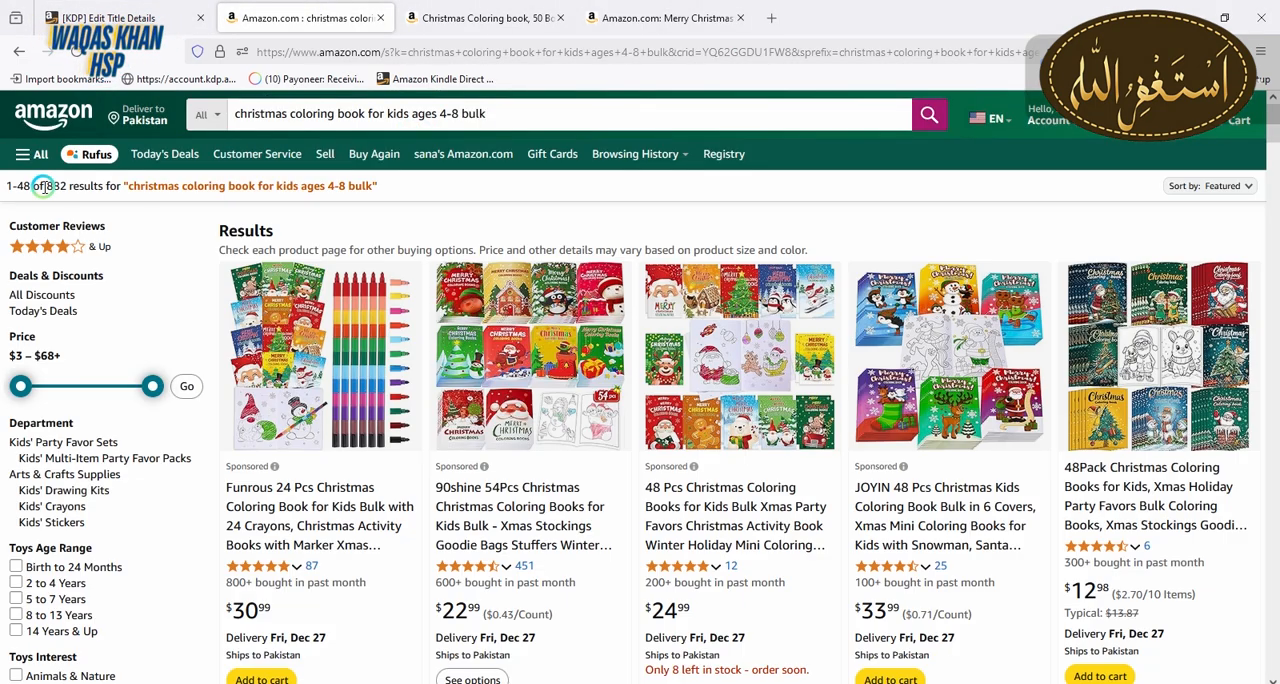
{"action": "left_click_drag", "start_coordinate": [45, 186], "coordinate": [66, 186]}
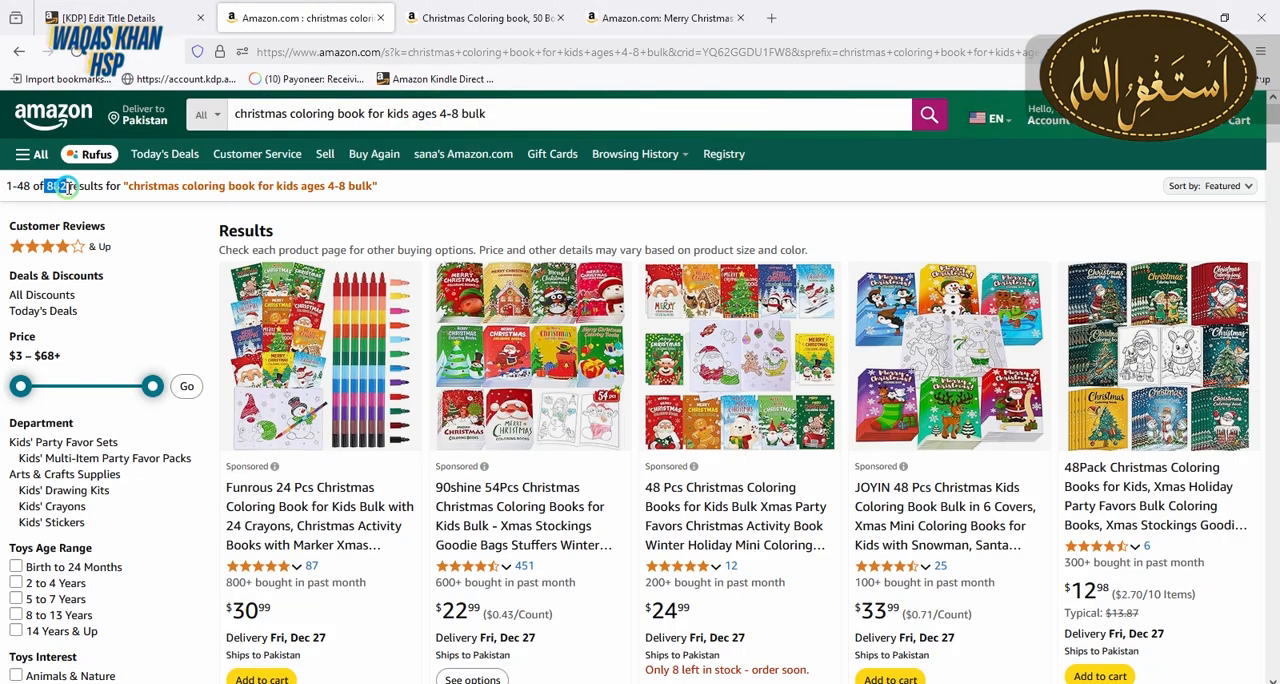
Copy the search phrase "christmas coloring book for kids ages 4-8 bulk" into the third keyword field on the KDP details page
{"action": "left_click_drag", "start_coordinate": [508, 114], "coordinate": [234, 117]}
{"action": "key", "text": "ctrl+c"}
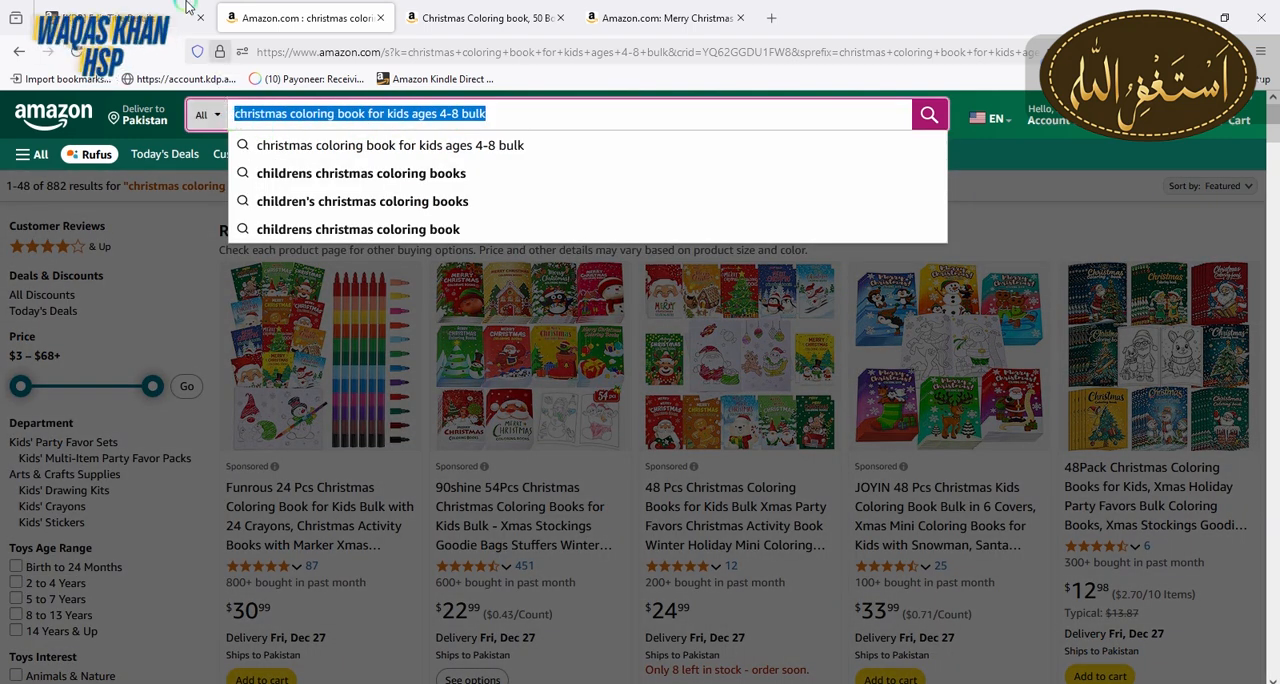
{"action": "left_click", "coordinate": [150, 17]}
{"action": "left_click", "coordinate": [631, 497]}
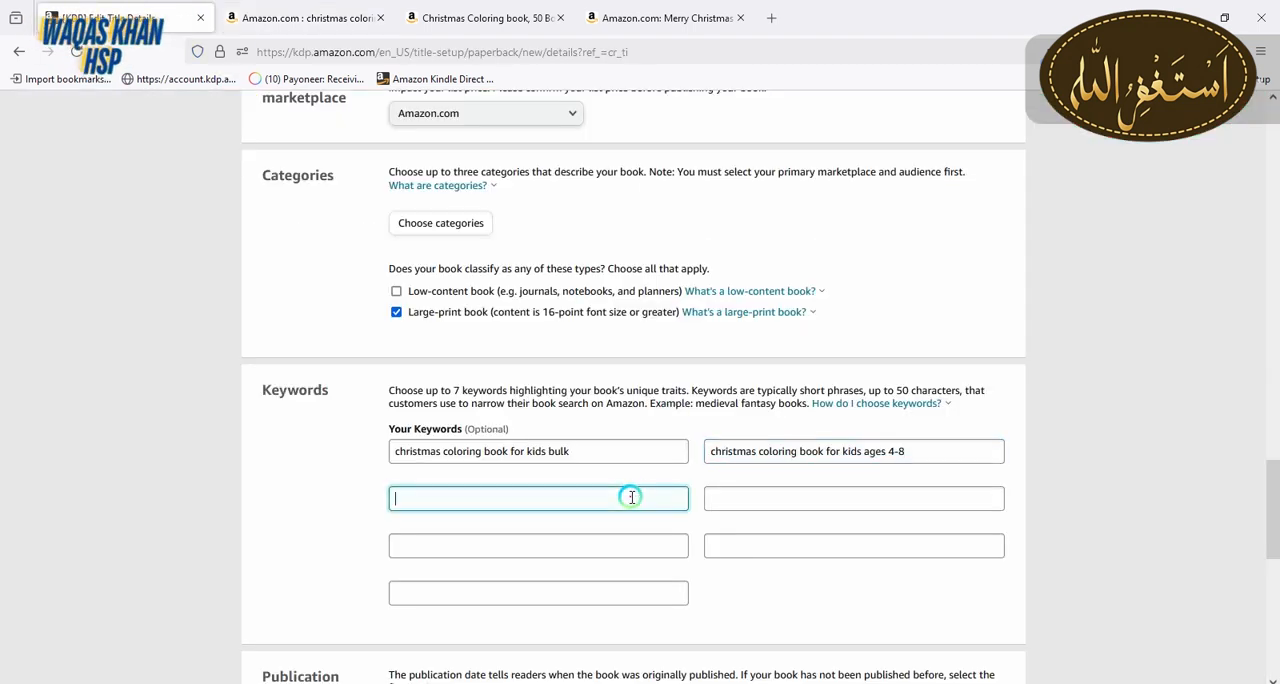
{"action": "key", "text": "ctrl+v"}
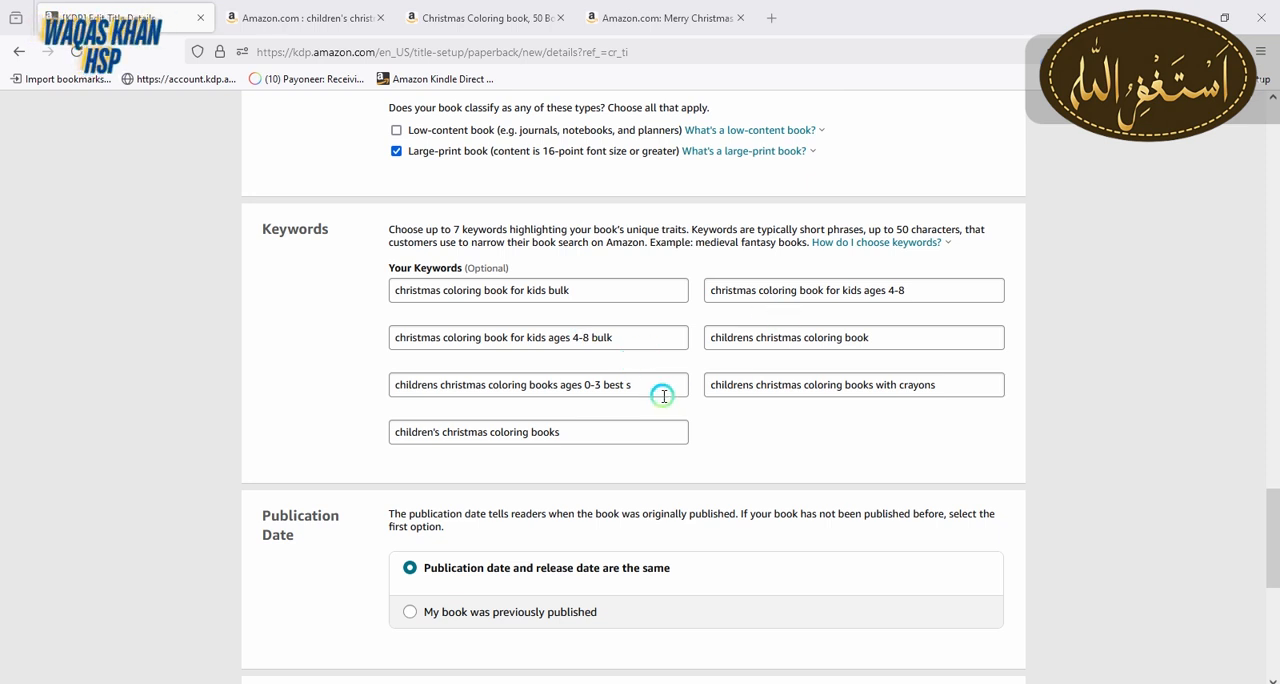
Review the keywords, publication and release dates, audience and categories, and save the paperback details to continue to the content page
{"action": "left_click", "coordinate": [589, 428]}
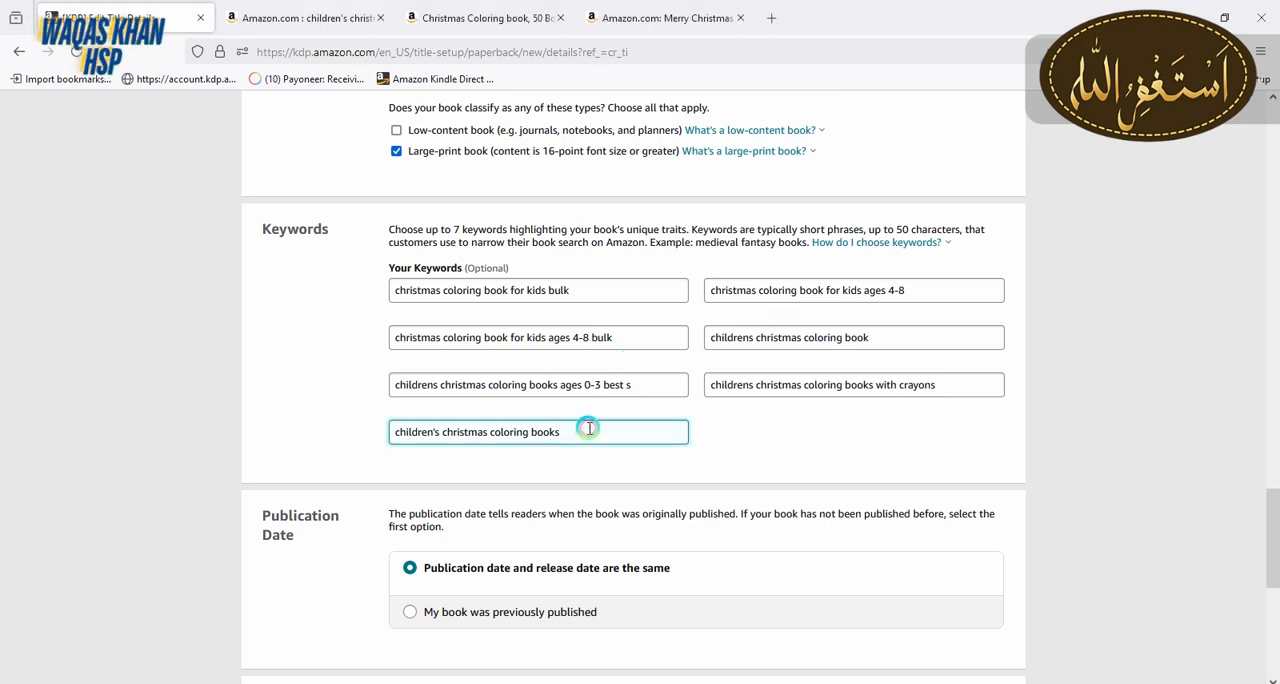
{"action": "left_click_drag", "start_coordinate": [1272, 512], "coordinate": [1272, 570]}
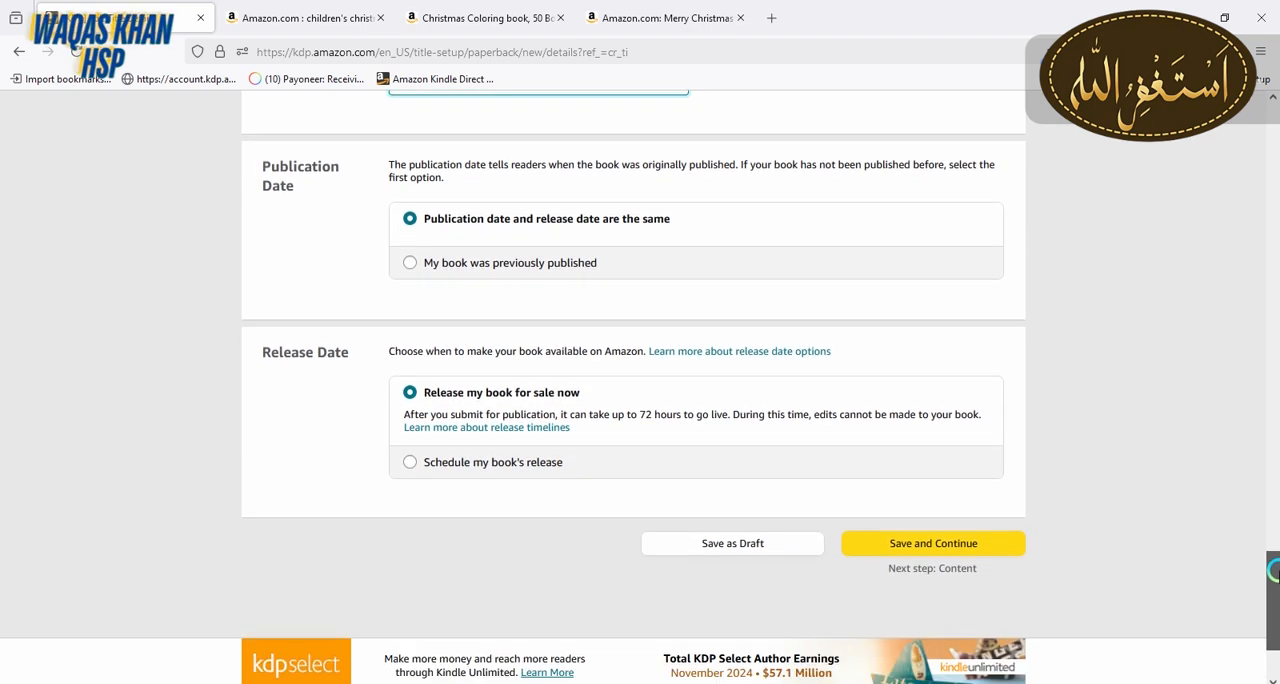
{"action": "left_click_drag", "start_coordinate": [1272, 570], "coordinate": [1192, 376]}
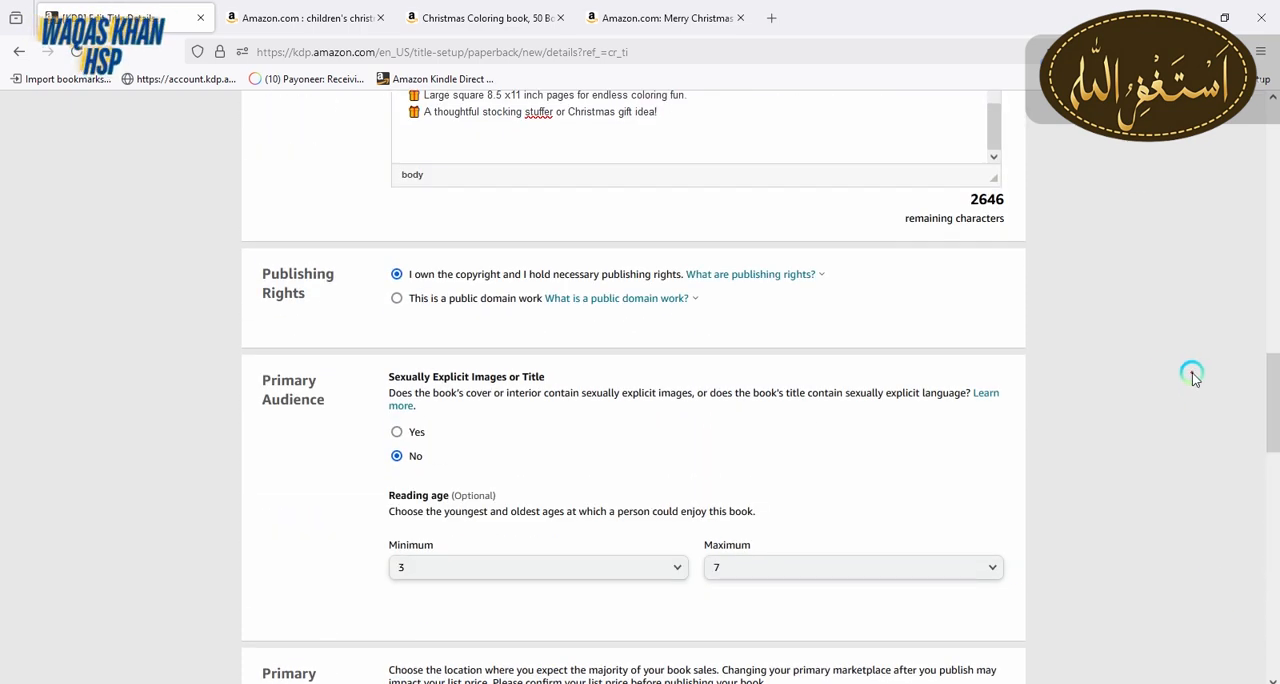
{"action": "scroll", "coordinate": [852, 107], "scroll_direction": "down", "scroll_amount": 5}
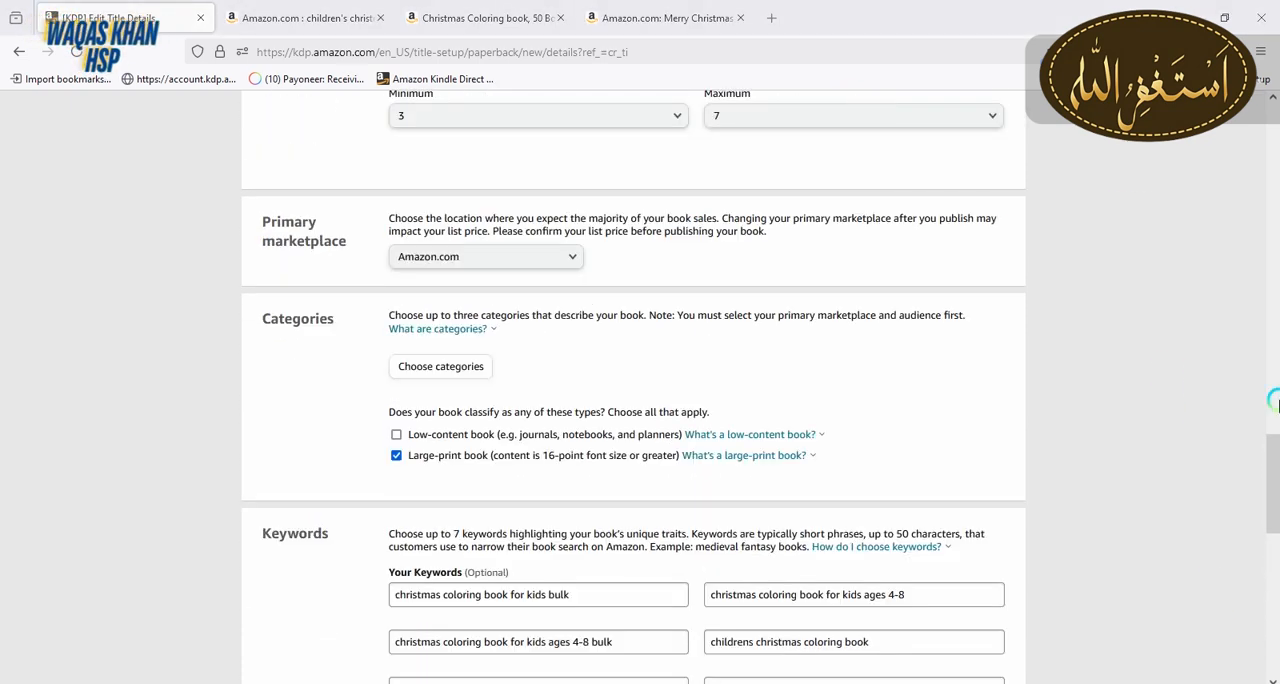
{"action": "left_click_drag", "start_coordinate": [1276, 443], "coordinate": [1271, 580]}
{"action": "left_click", "coordinate": [986, 523]}
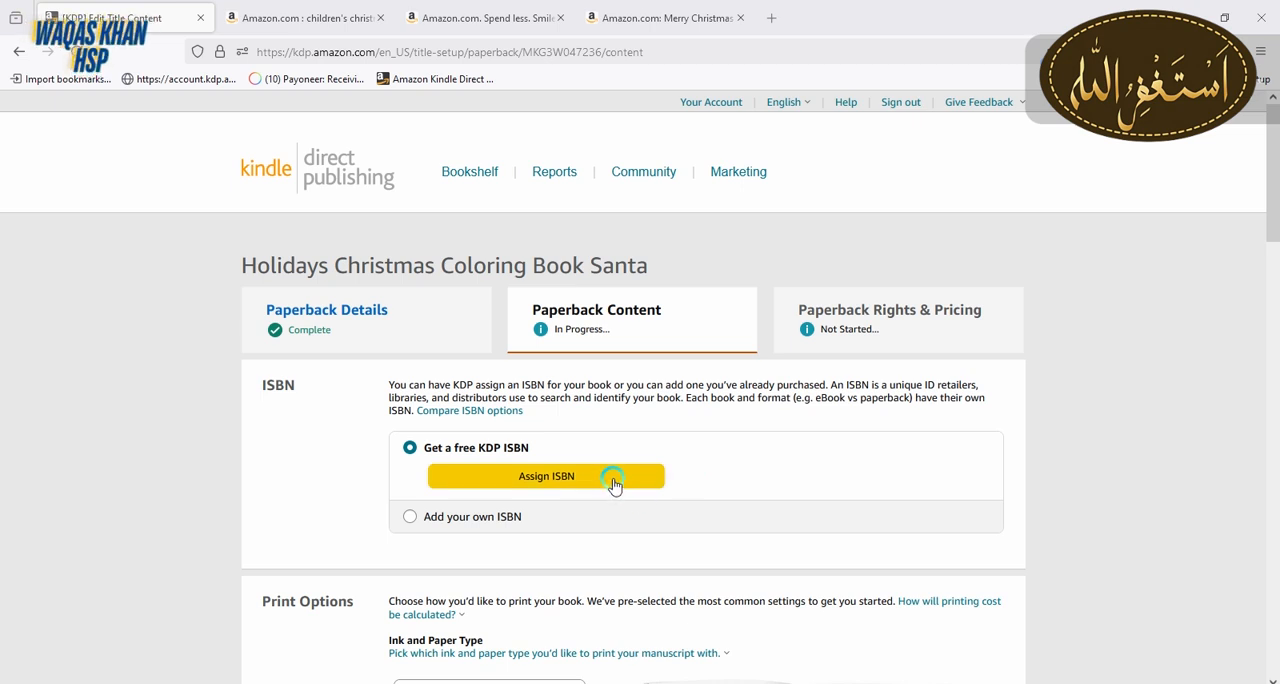
Assign a free KDP ISBN to the book and choose the black & white interior with white paper
{"action": "left_click", "coordinate": [614, 485]}
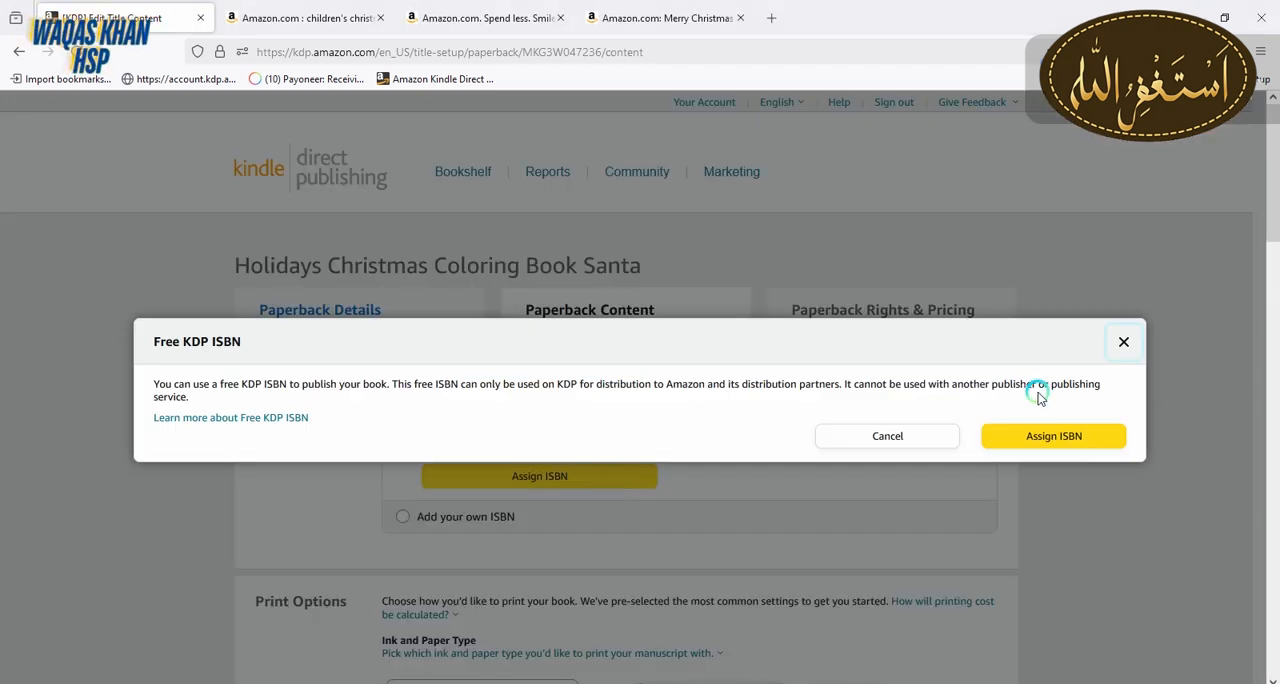
{"action": "left_click", "coordinate": [1050, 446]}
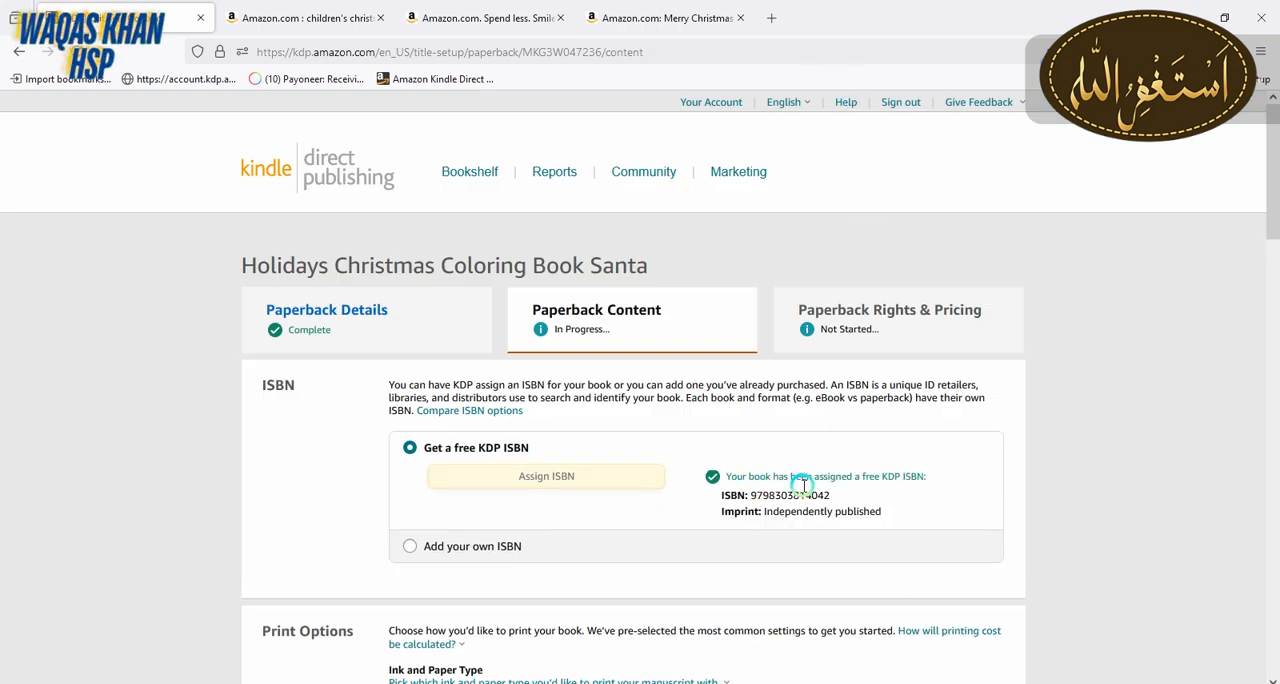
{"action": "left_click_drag", "start_coordinate": [1272, 206], "coordinate": [1272, 318]}
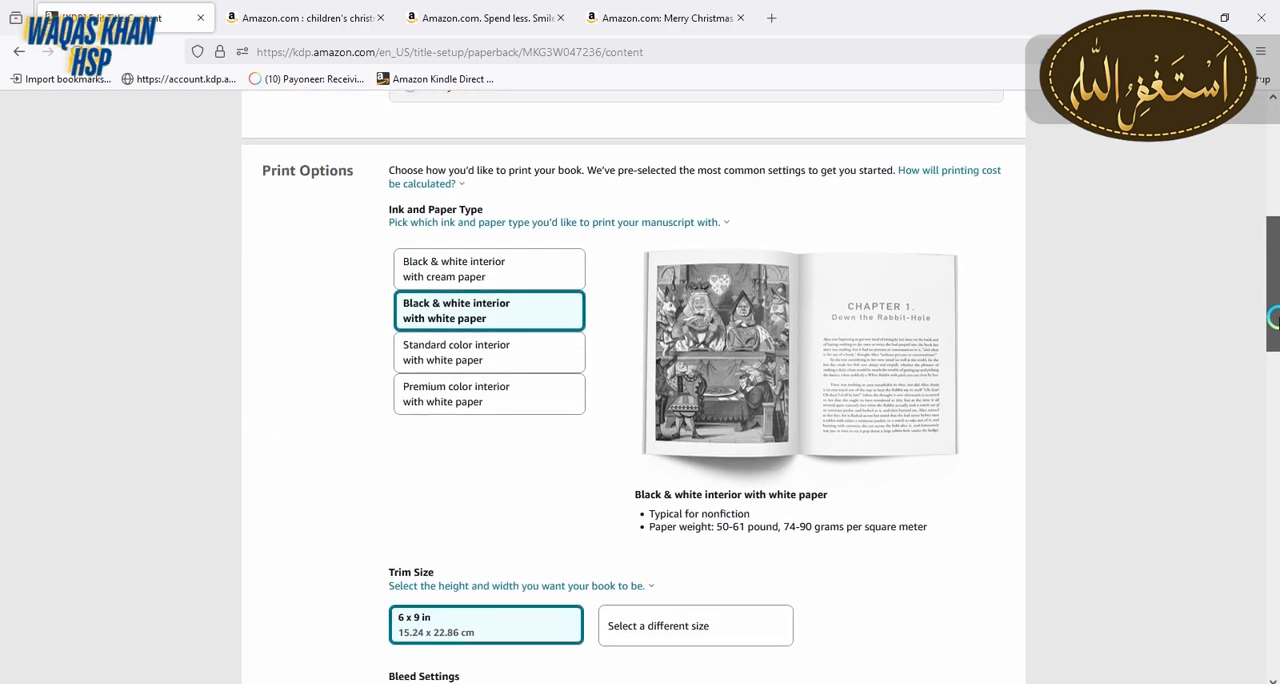
{"action": "left_click", "coordinate": [506, 355]}
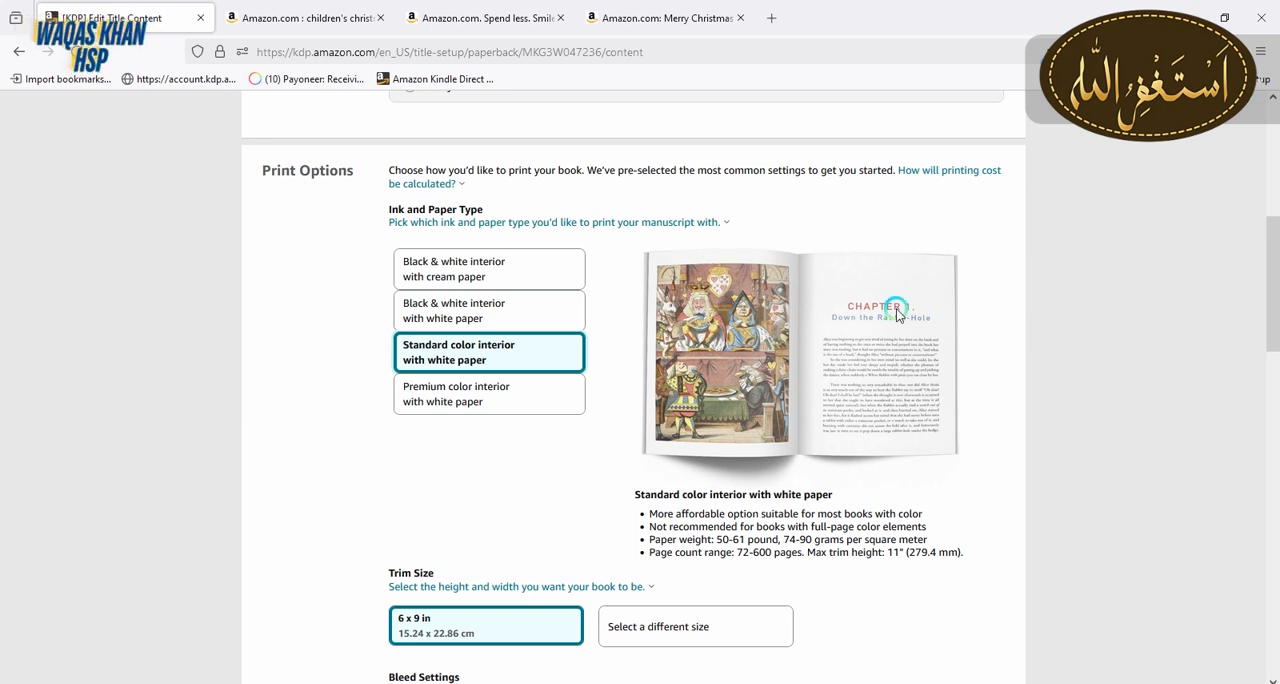
{"action": "left_click", "coordinate": [459, 312]}
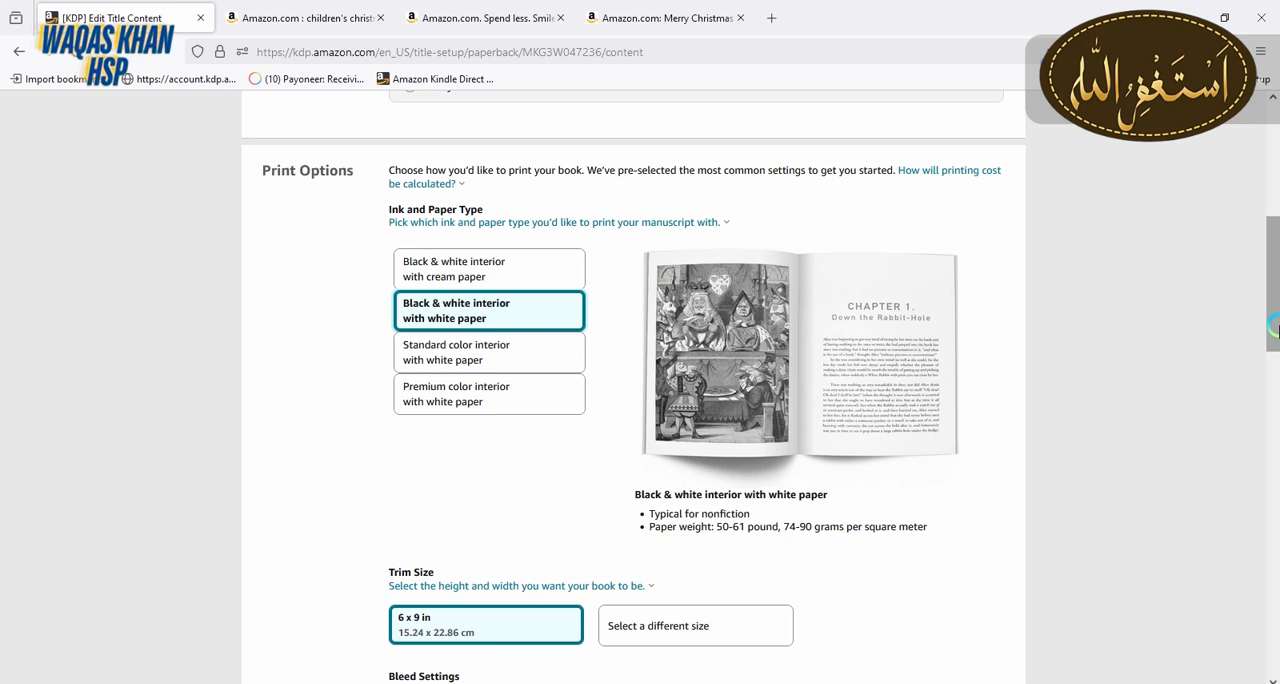
Set the book's trim size to 8.5 x 11 in and its bleed setting to Bleed (PDF only)
{"action": "scroll", "coordinate": [1213, 349], "scroll_direction": "down", "scroll_amount": 3}
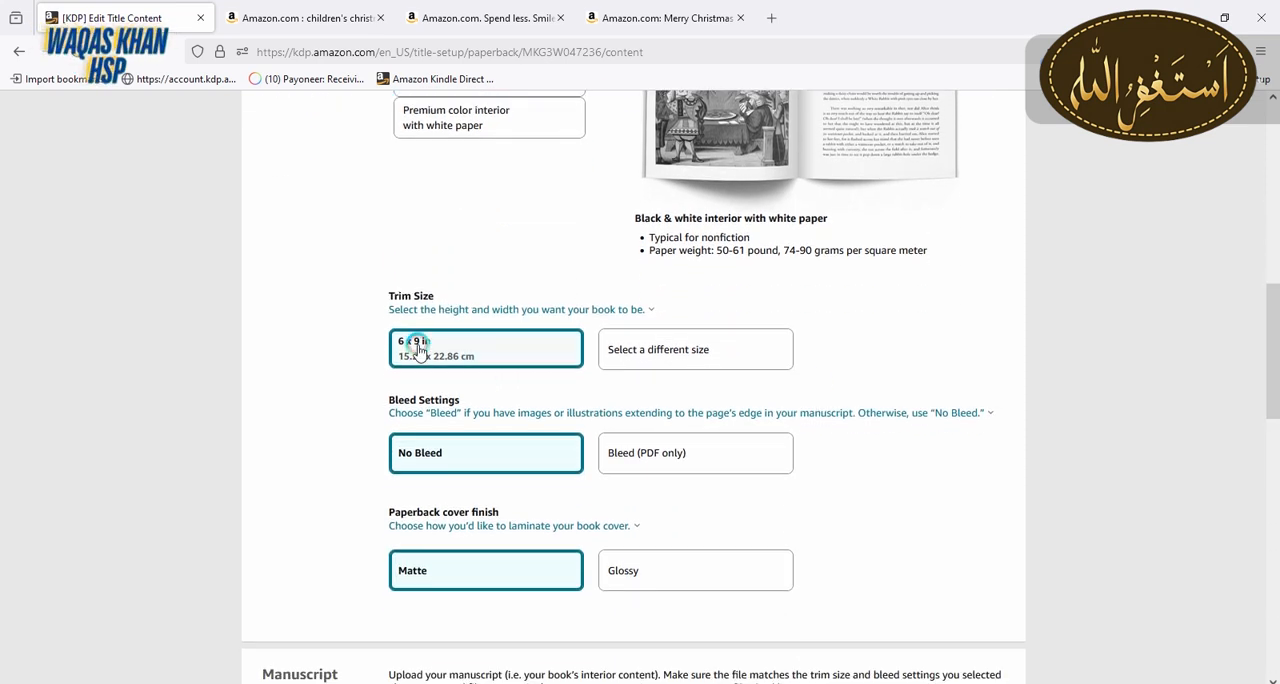
{"action": "triple_click", "coordinate": [394, 296]}
{"action": "left_click", "coordinate": [340, 298]}
{"action": "mouse_move", "coordinate": [464, 330]}
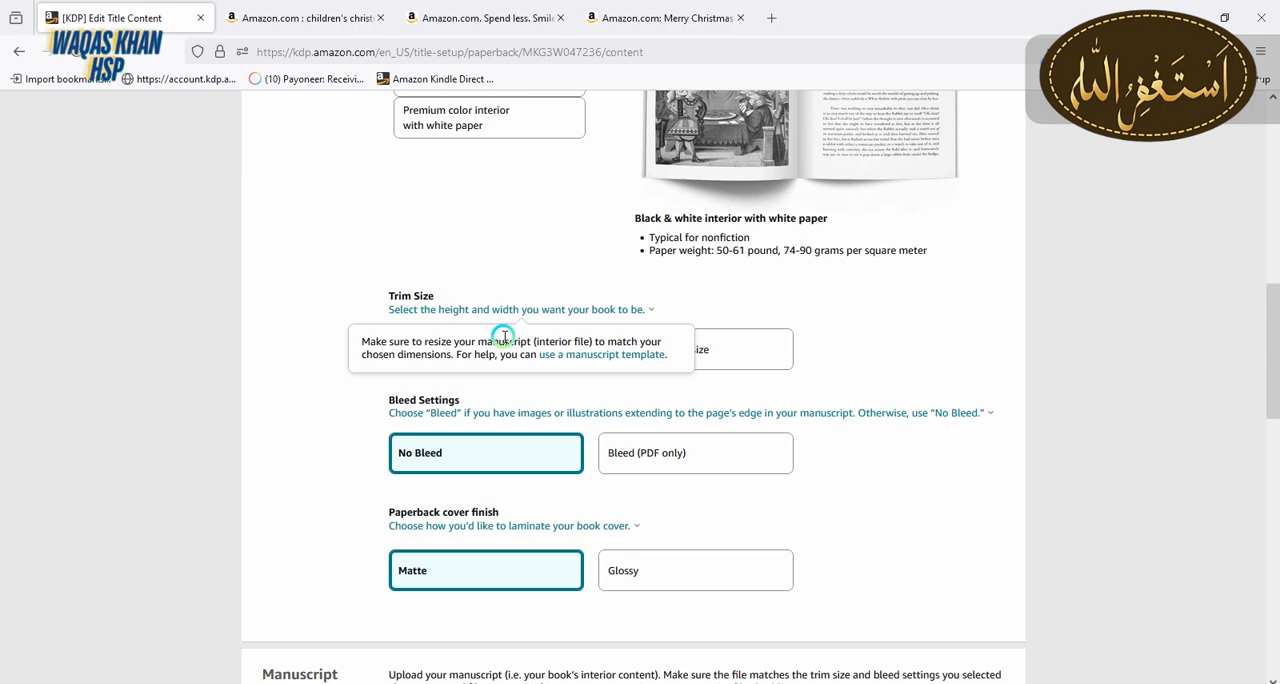
{"action": "left_click", "coordinate": [735, 374]}
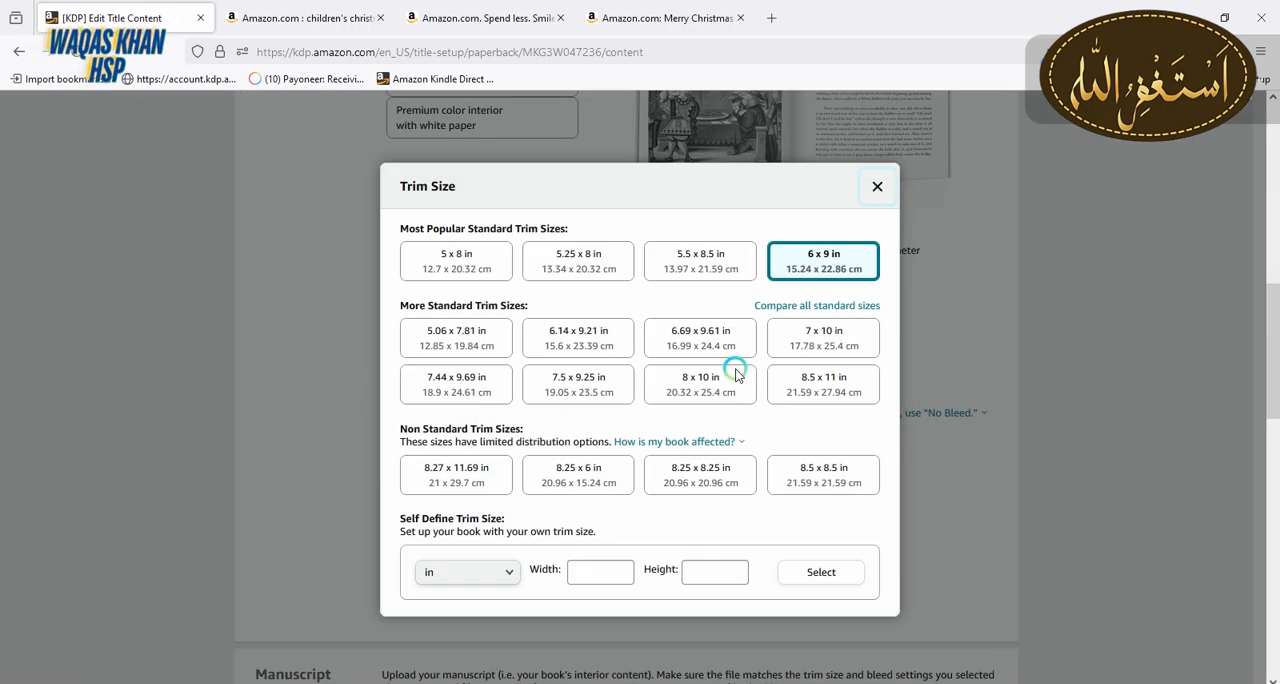
{"action": "left_click", "coordinate": [812, 392]}
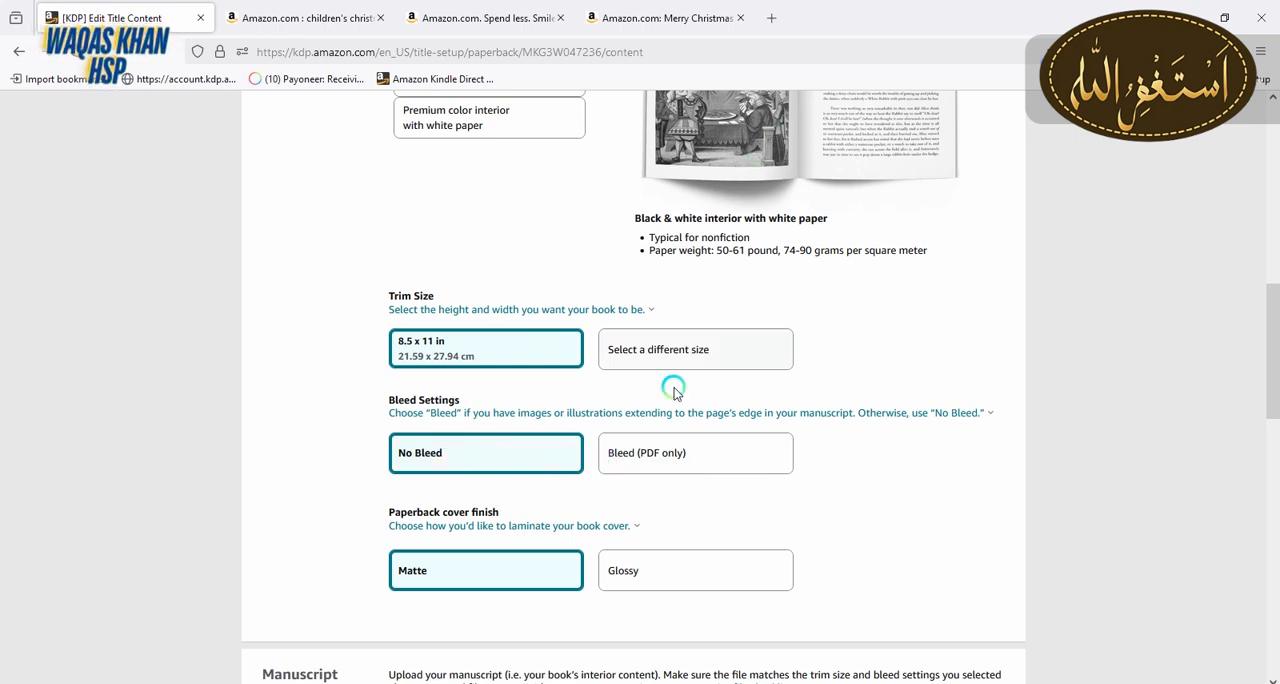
{"action": "left_click", "coordinate": [632, 468]}
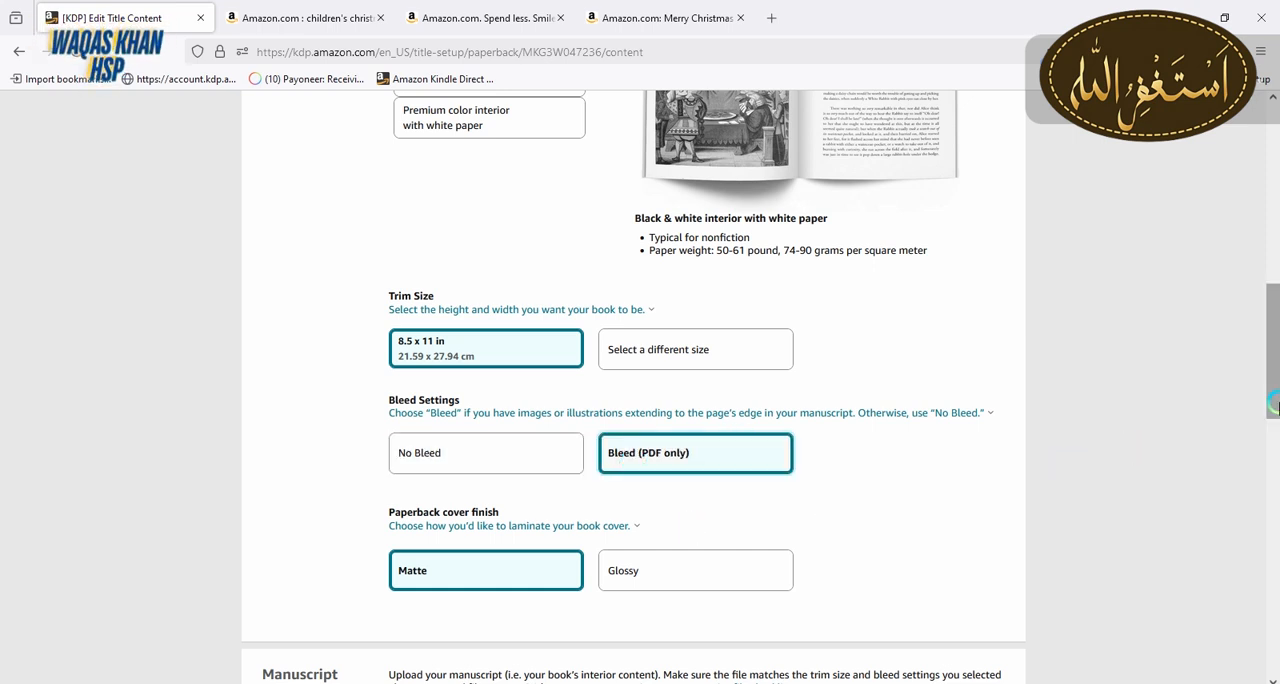
Upload the PDF "Holidays Christmas Colouring Book" from the Downloads folder as the manuscript and proceed to the book cover options
{"action": "left_click_drag", "start_coordinate": [1274, 410], "coordinate": [1273, 476]}
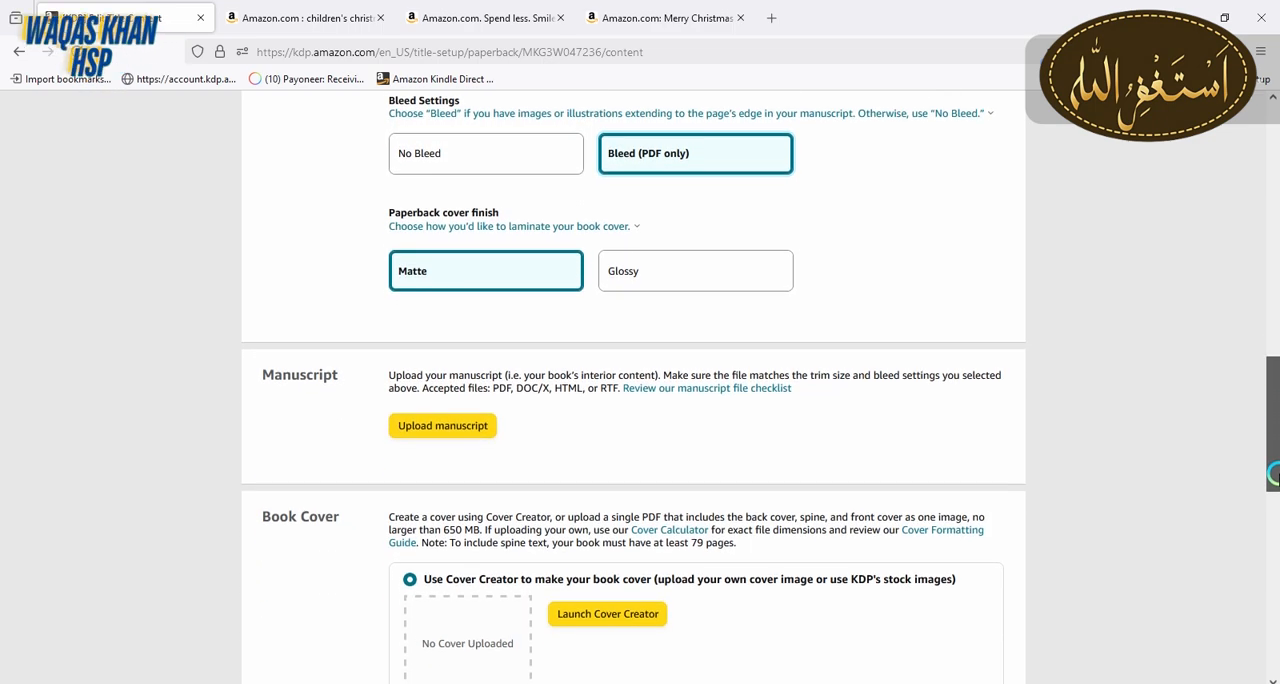
{"action": "left_click", "coordinate": [430, 438]}
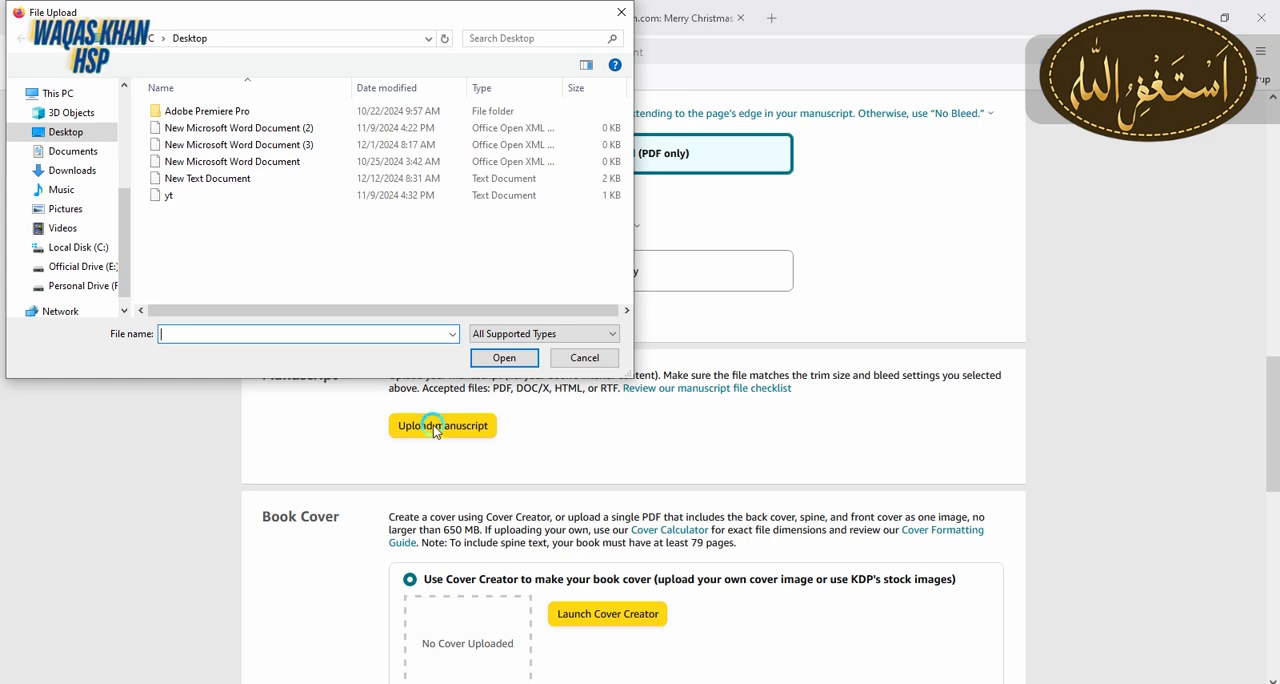
{"action": "left_click", "coordinate": [90, 167]}
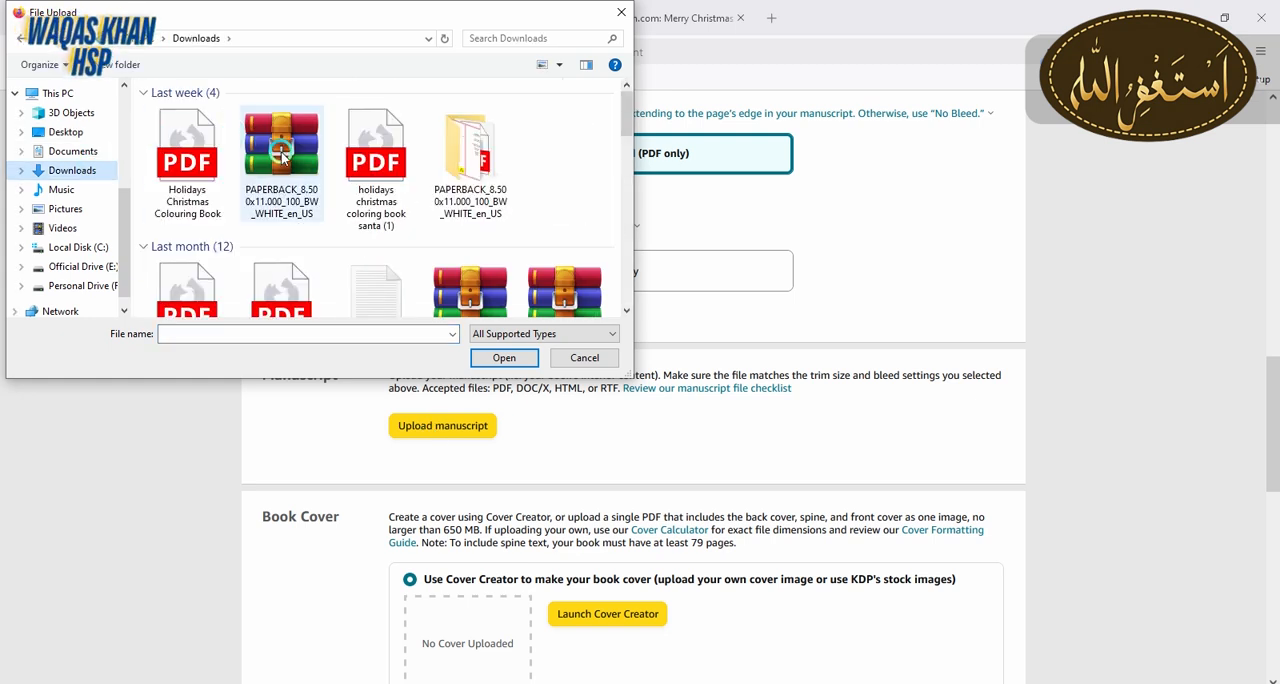
{"action": "left_click", "coordinate": [201, 163]}
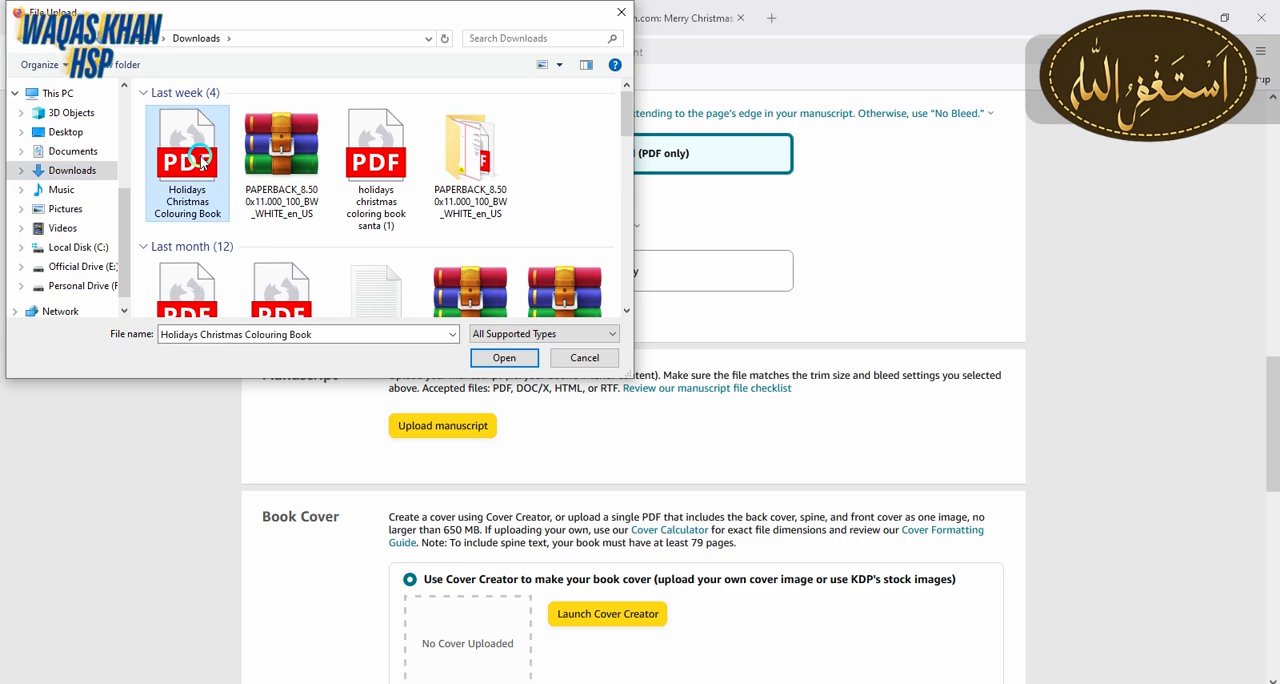
{"action": "left_click", "coordinate": [506, 358]}
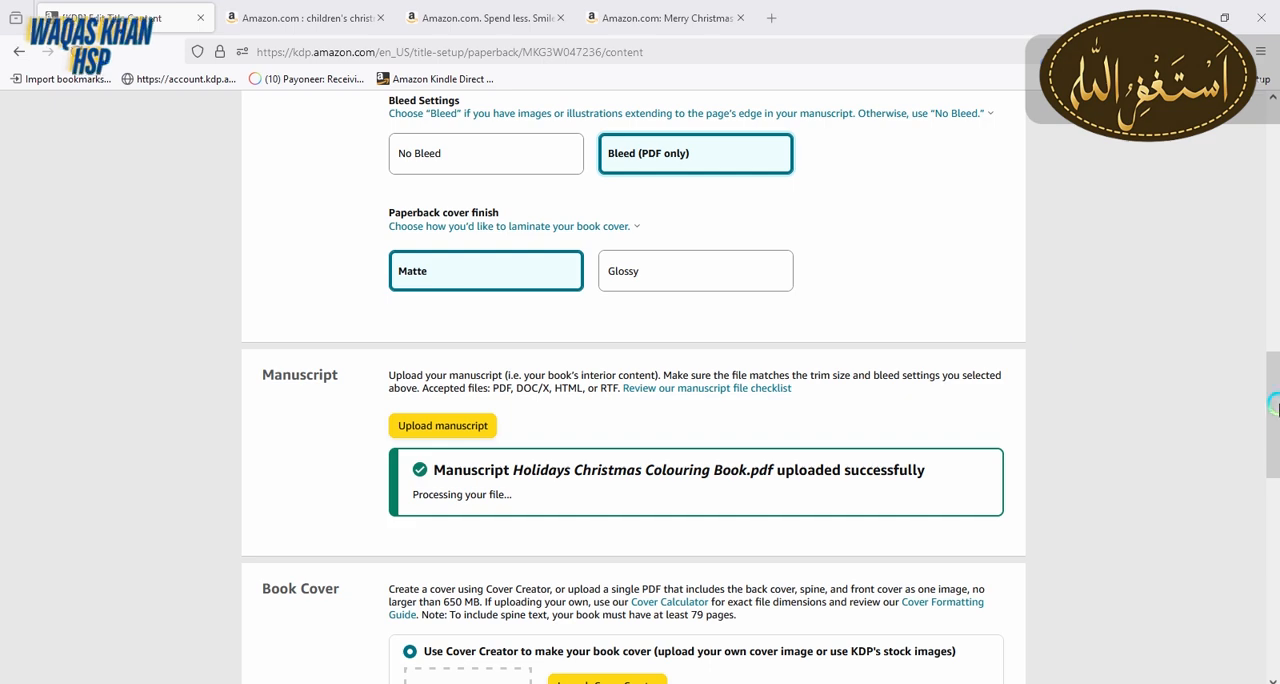
{"action": "left_click_drag", "start_coordinate": [1272, 410], "coordinate": [1272, 510]}
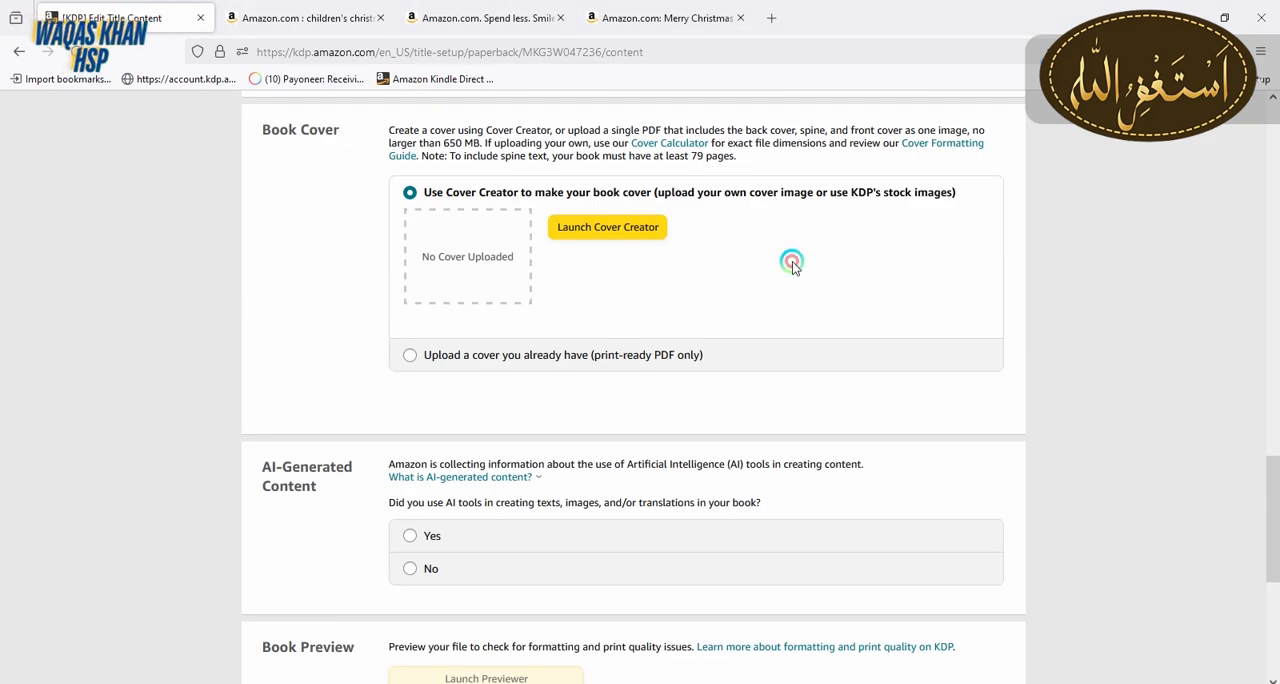
Choose to supply an existing print-ready PDF cover and upload the cover file from the Downloads folder
{"action": "left_click", "coordinate": [513, 365]}
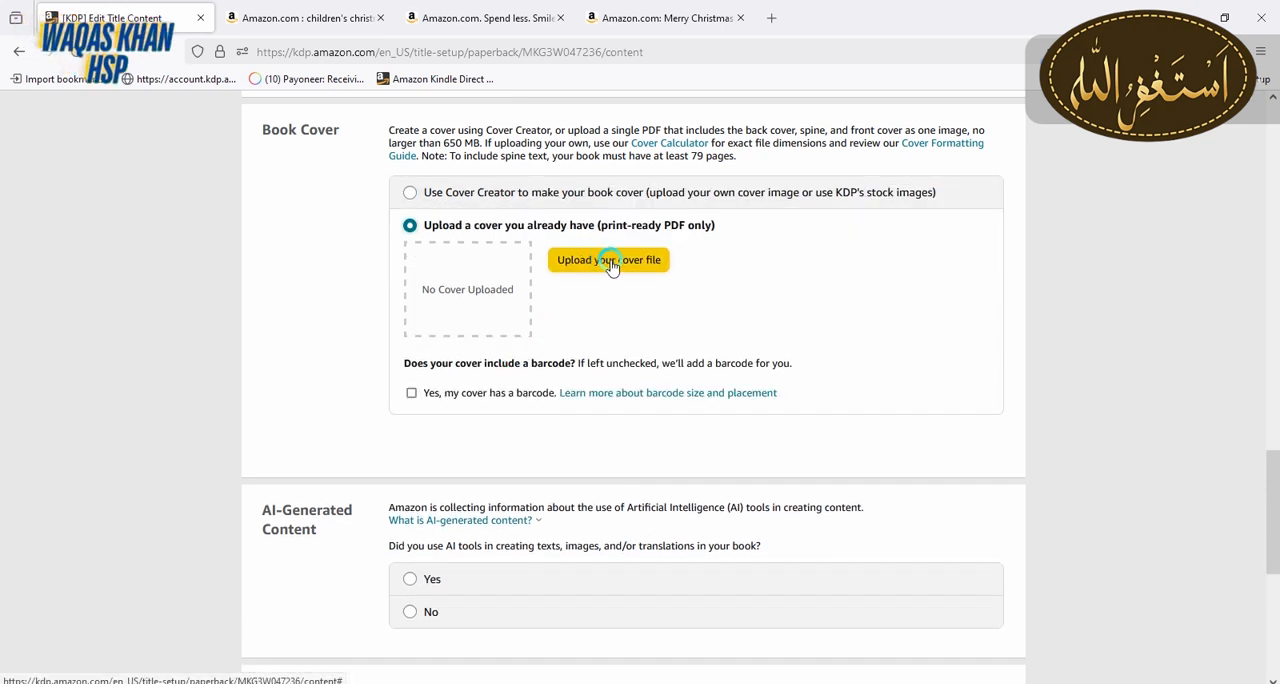
{"action": "left_click", "coordinate": [610, 262]}
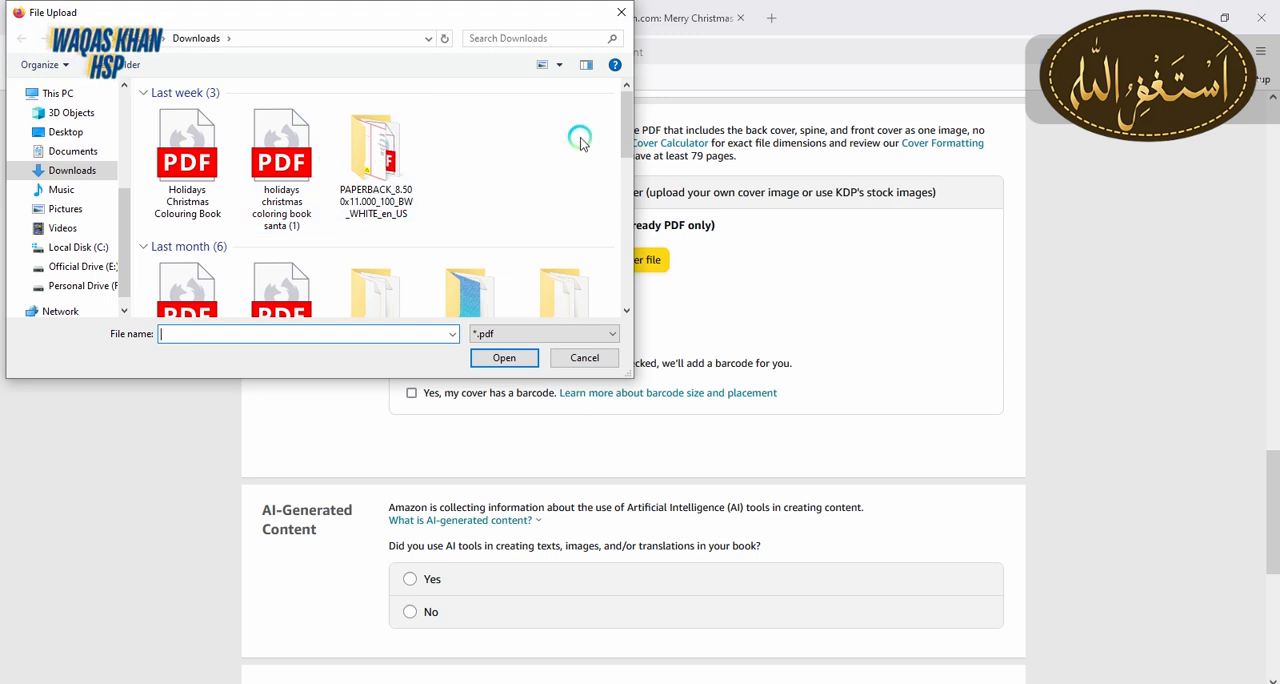
{"action": "left_click_drag", "start_coordinate": [627, 125], "coordinate": [623, 91]}
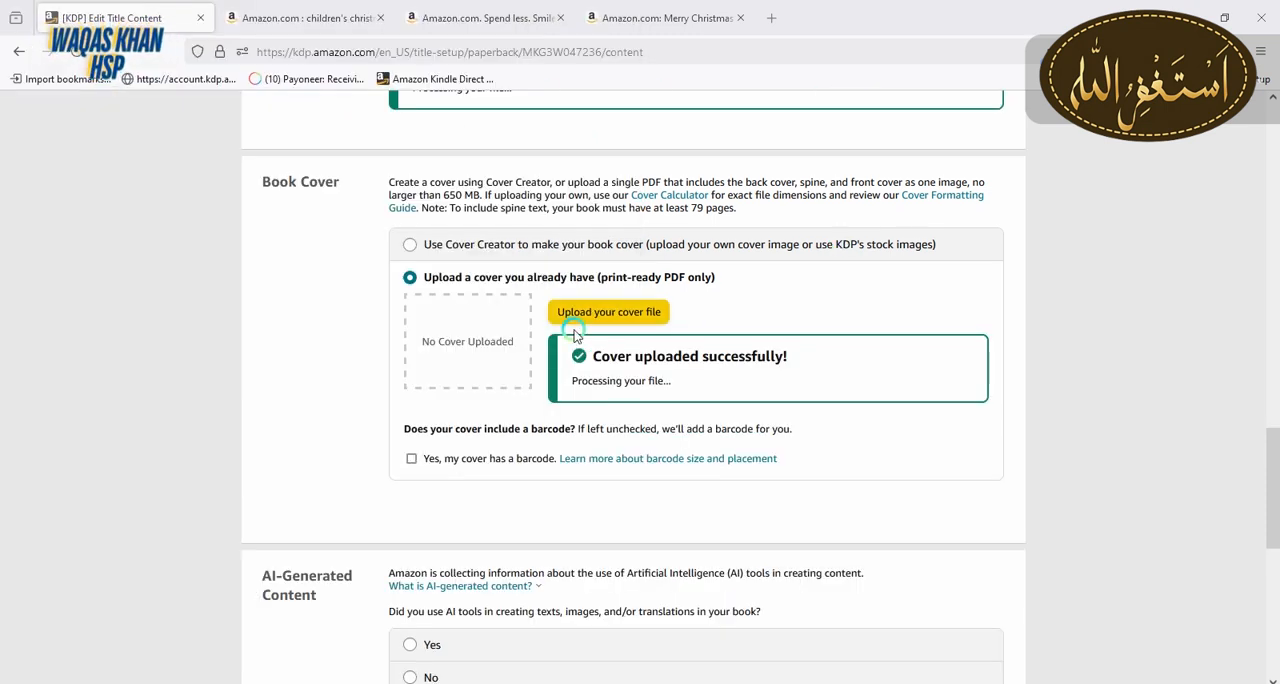
Declare AI-generated texts (some sections, minimal or no editing) and one or a few AI images, naming enventabot for both, with translations set to None
{"action": "left_click_drag", "start_coordinate": [1262, 490], "coordinate": [1274, 544]}
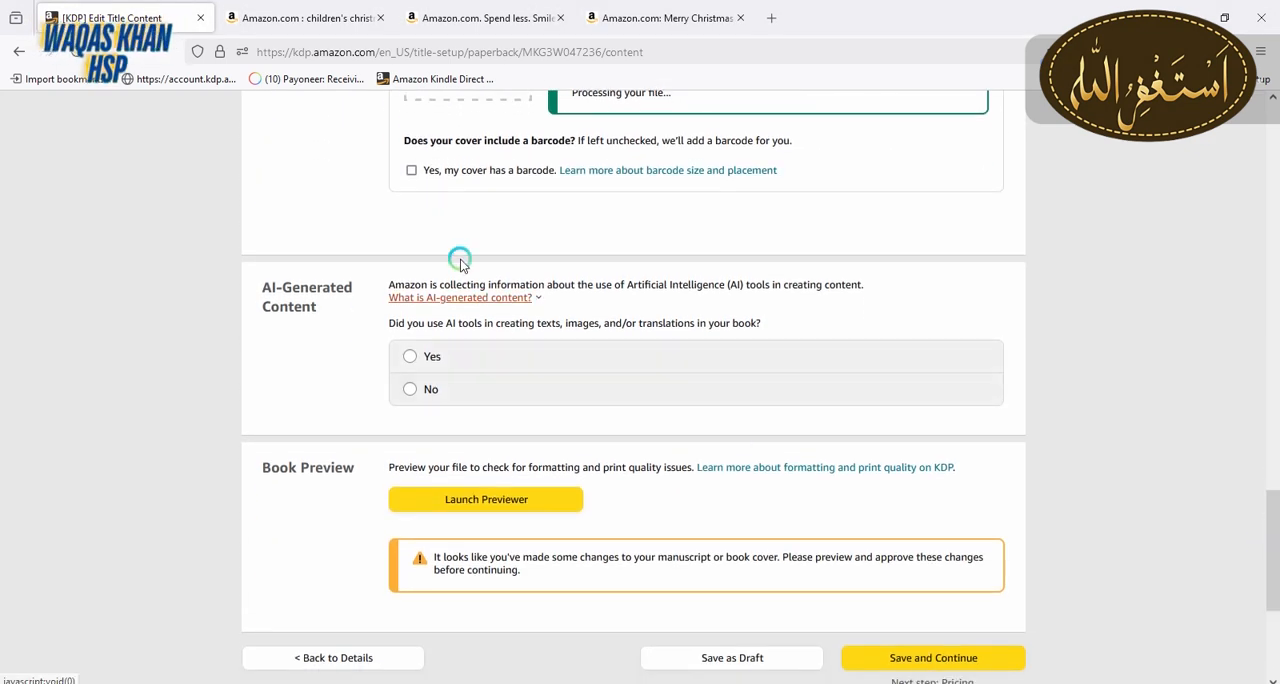
{"action": "left_click", "coordinate": [414, 360]}
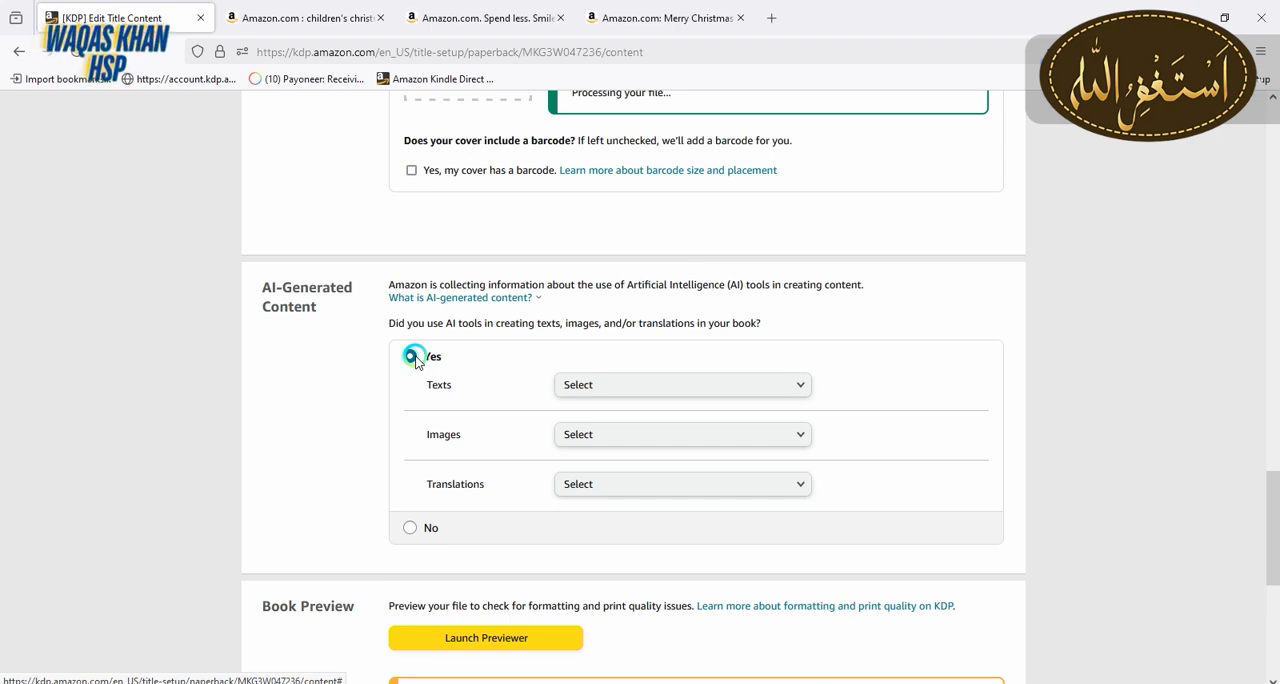
{"action": "left_click", "coordinate": [771, 390]}
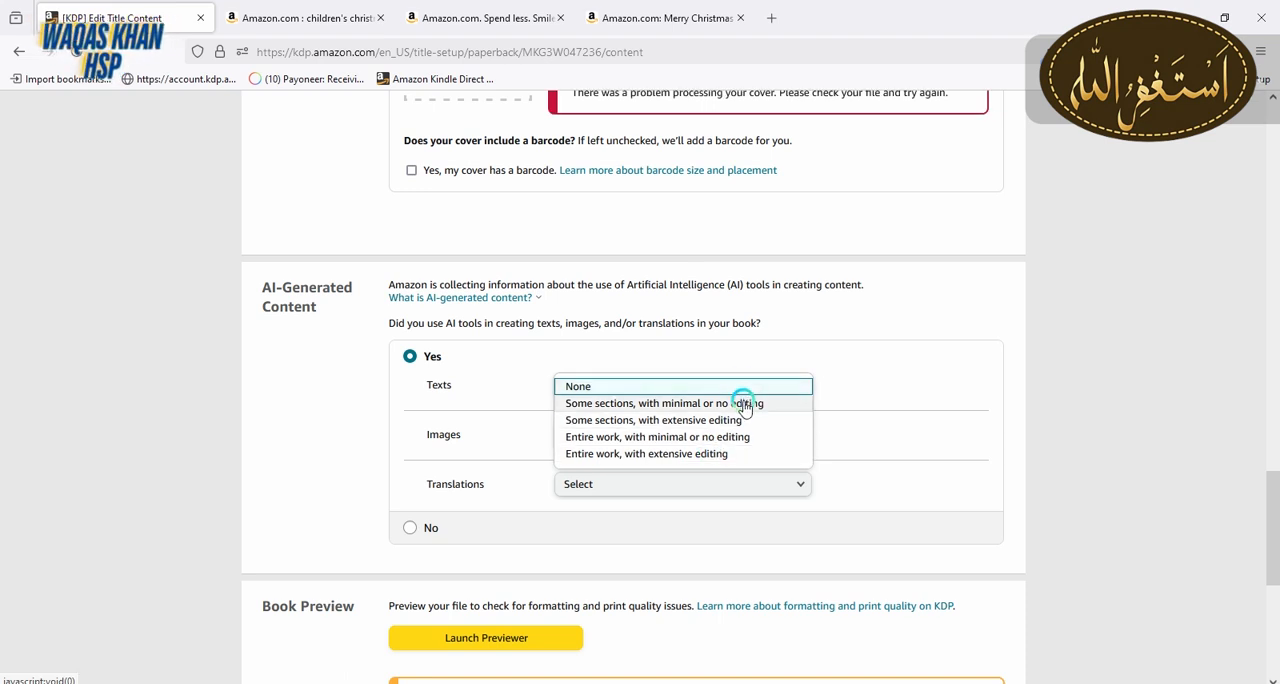
{"action": "left_click", "coordinate": [745, 404]}
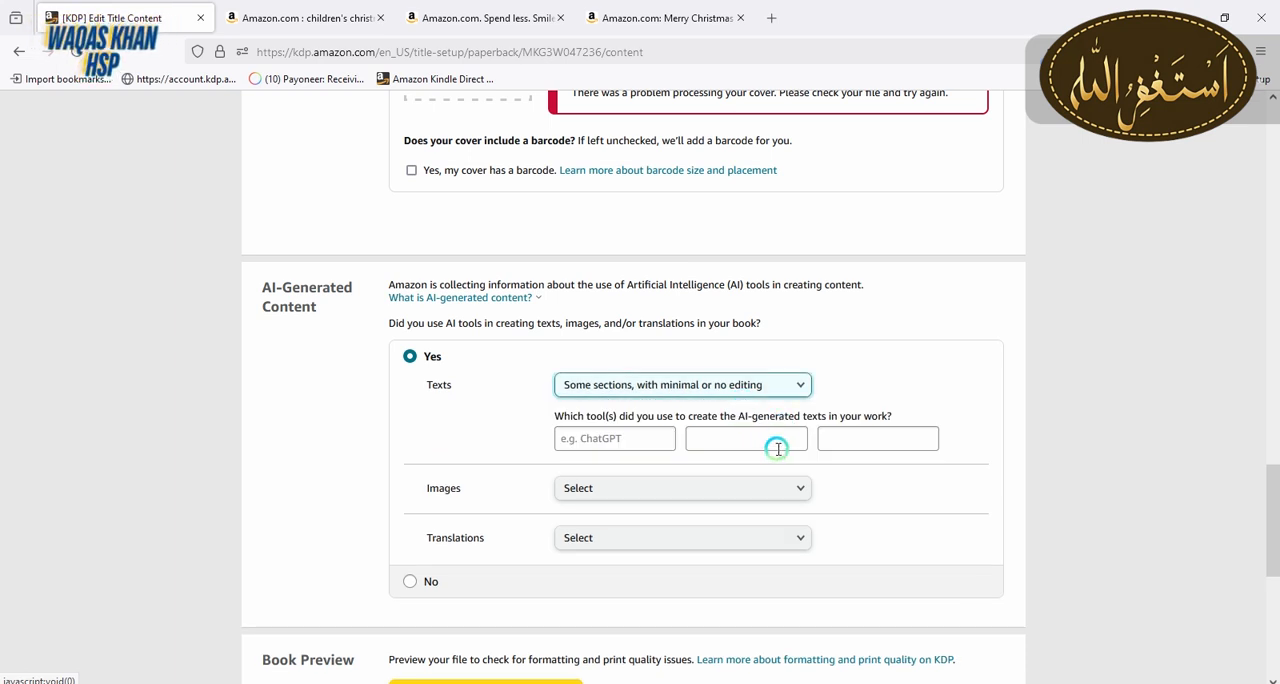
{"action": "left_click", "coordinate": [840, 245]}
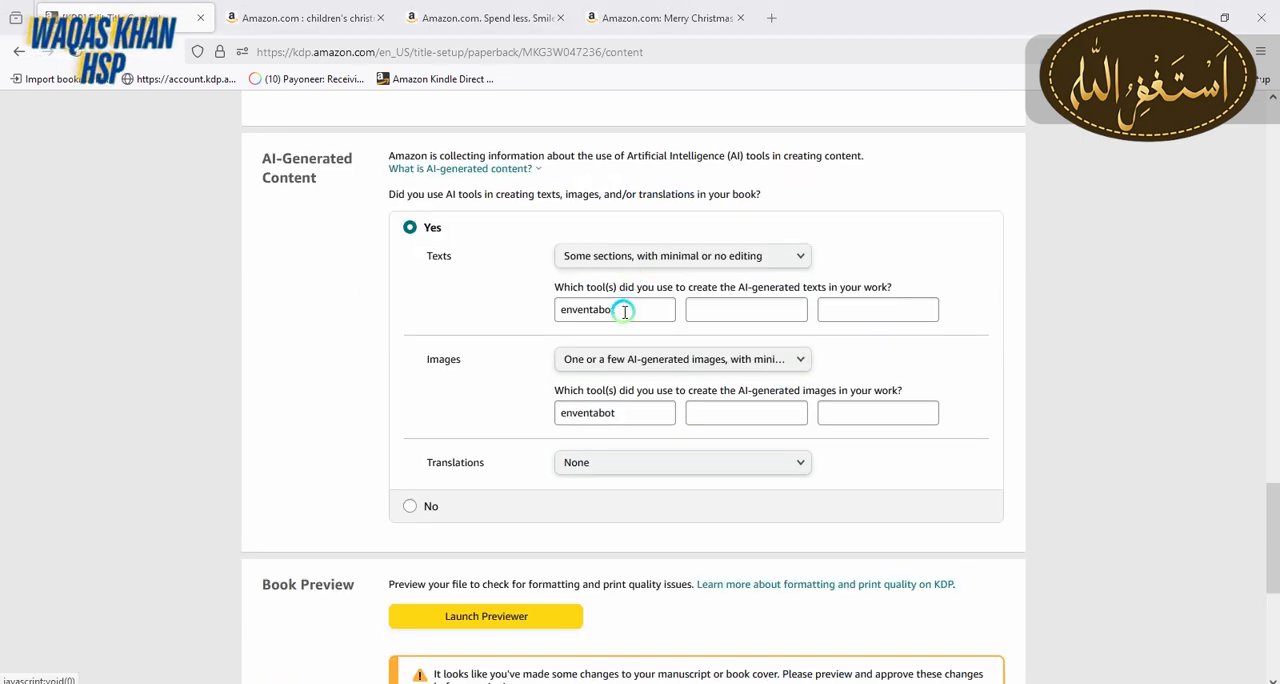
{"action": "left_click", "coordinate": [624, 311]}
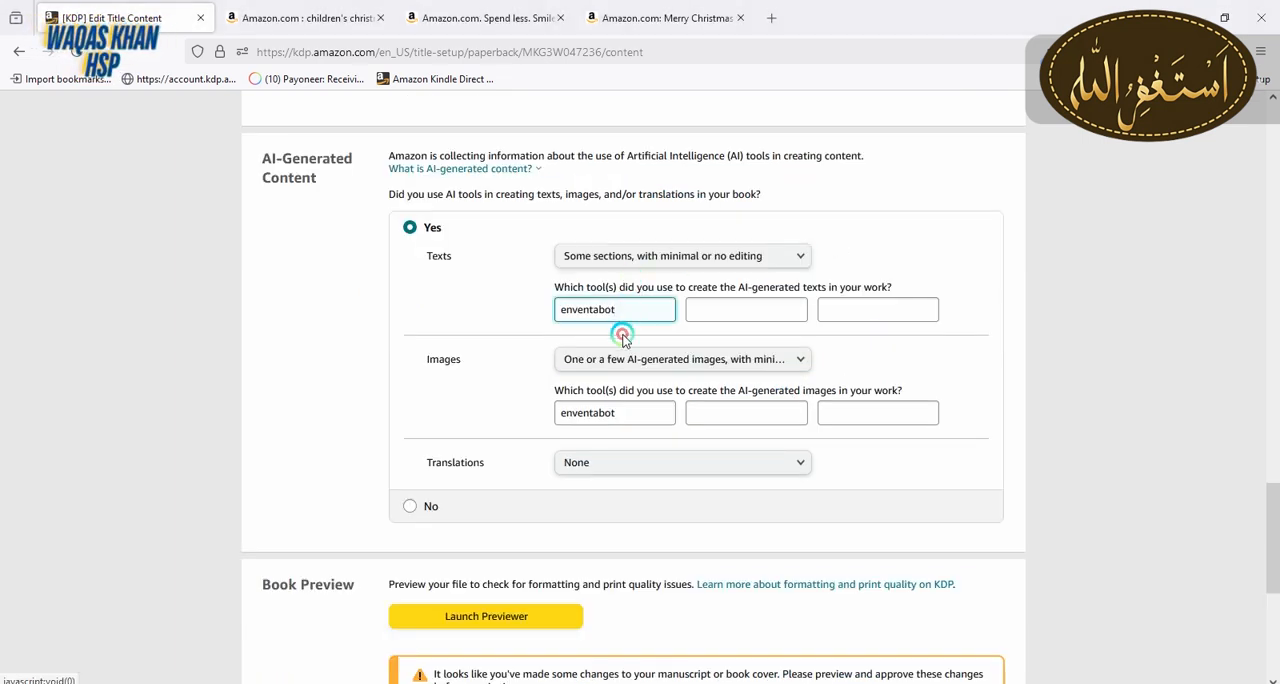
{"action": "left_click", "coordinate": [617, 413]}
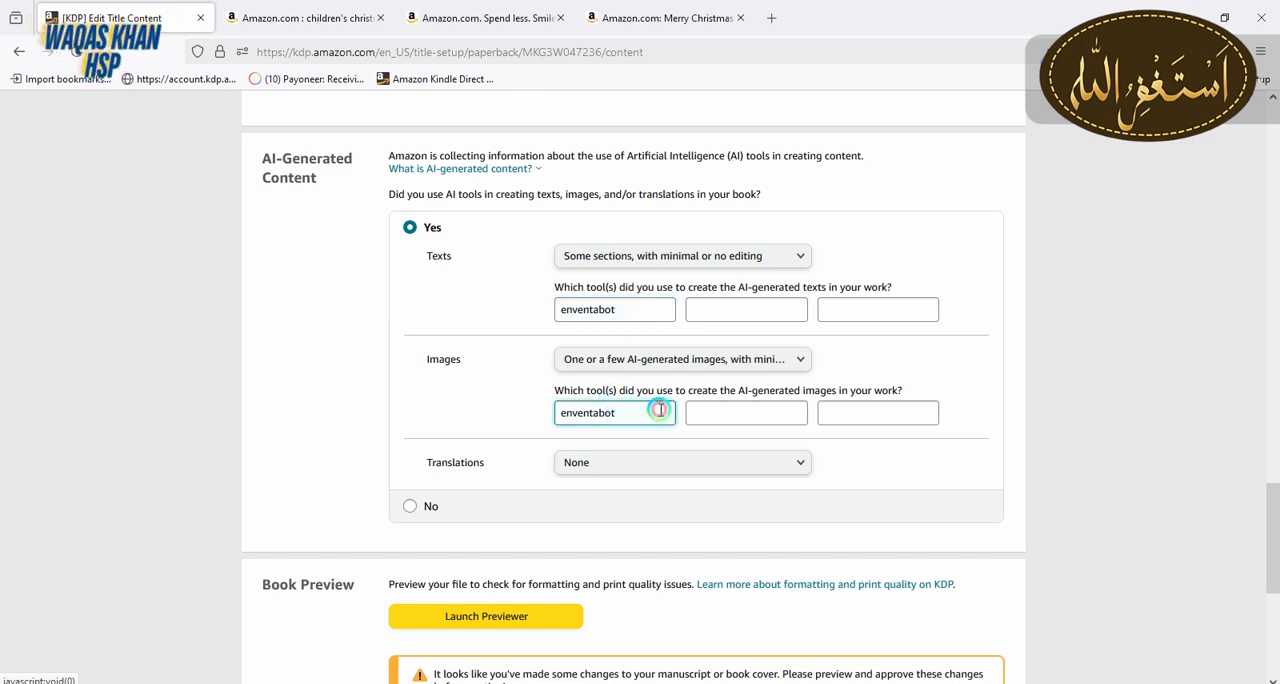
Launch the print previewer for the uploaded manuscript and cover
{"action": "scroll", "coordinate": [1273, 530], "scroll_direction": "down", "scroll_amount": 3}
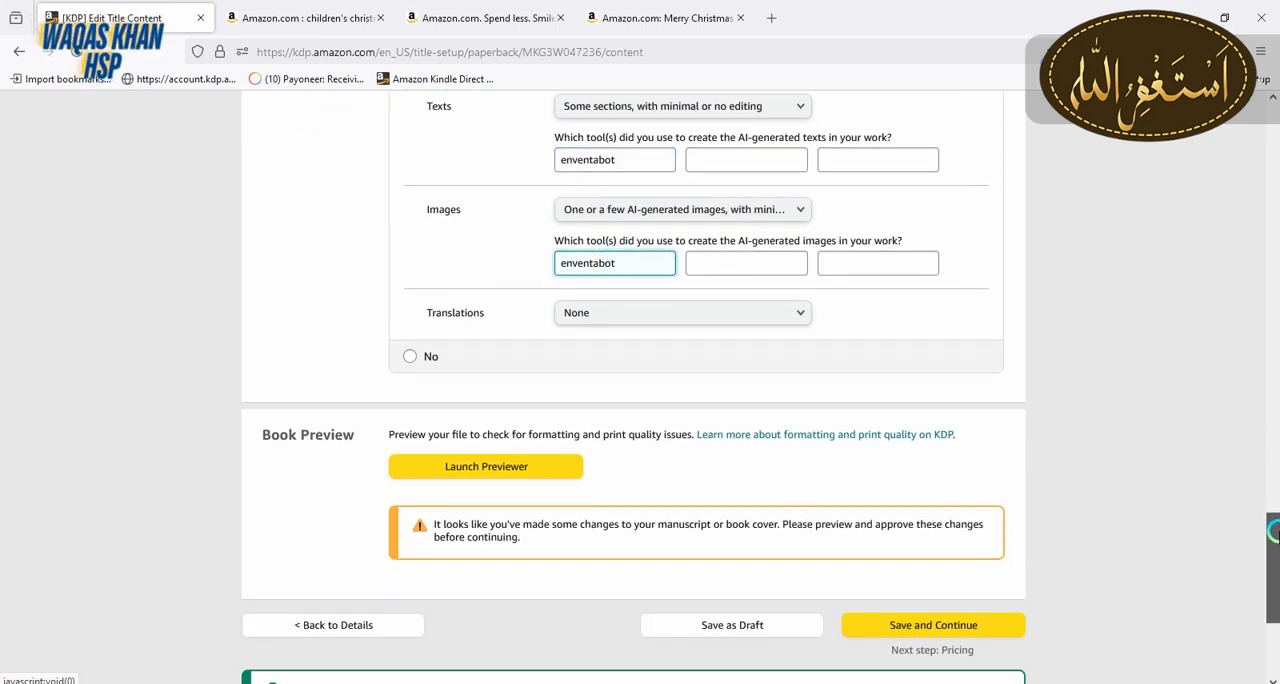
{"action": "scroll", "coordinate": [1273, 532], "scroll_direction": "down", "scroll_amount": 1}
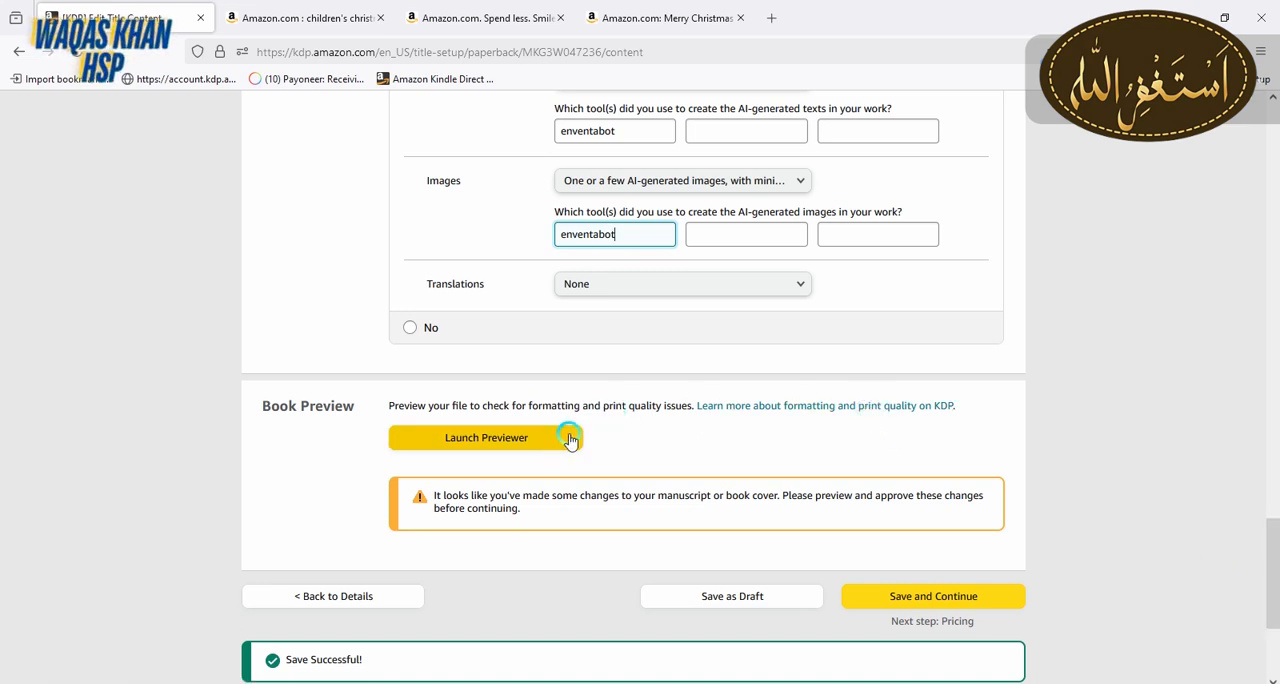
{"action": "left_click", "coordinate": [536, 447]}
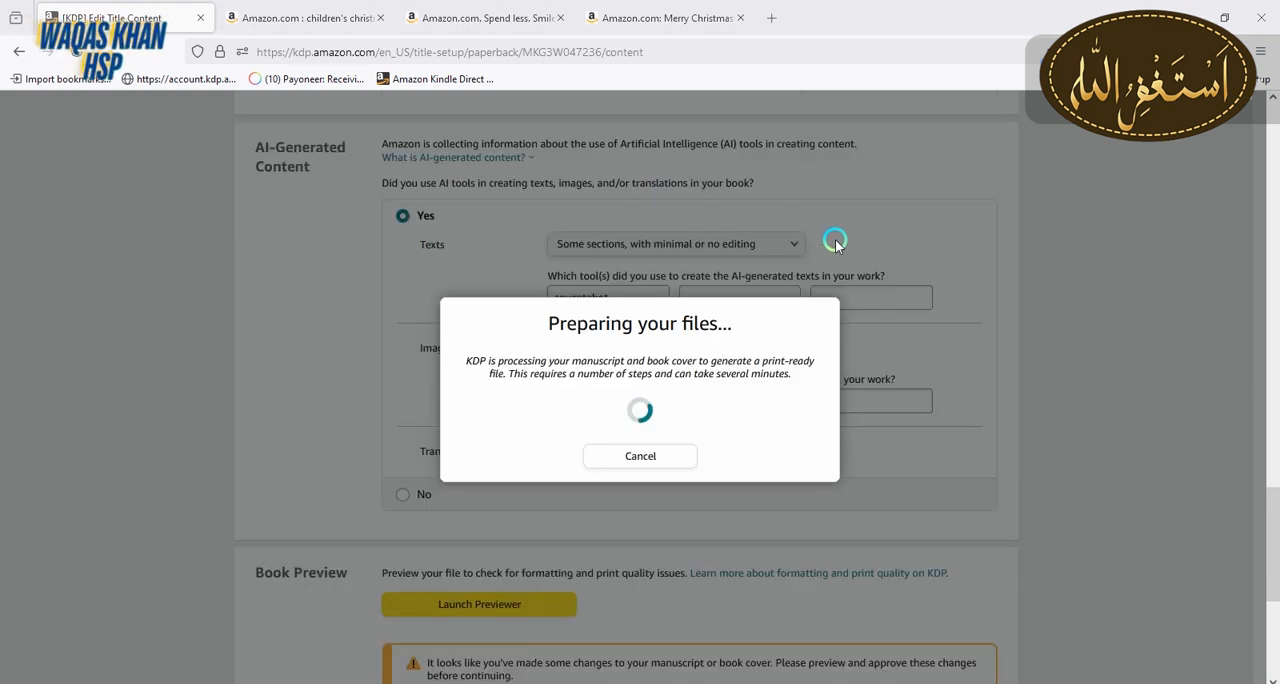
{"action": "left_click_drag", "start_coordinate": [558, 322], "coordinate": [806, 349]}
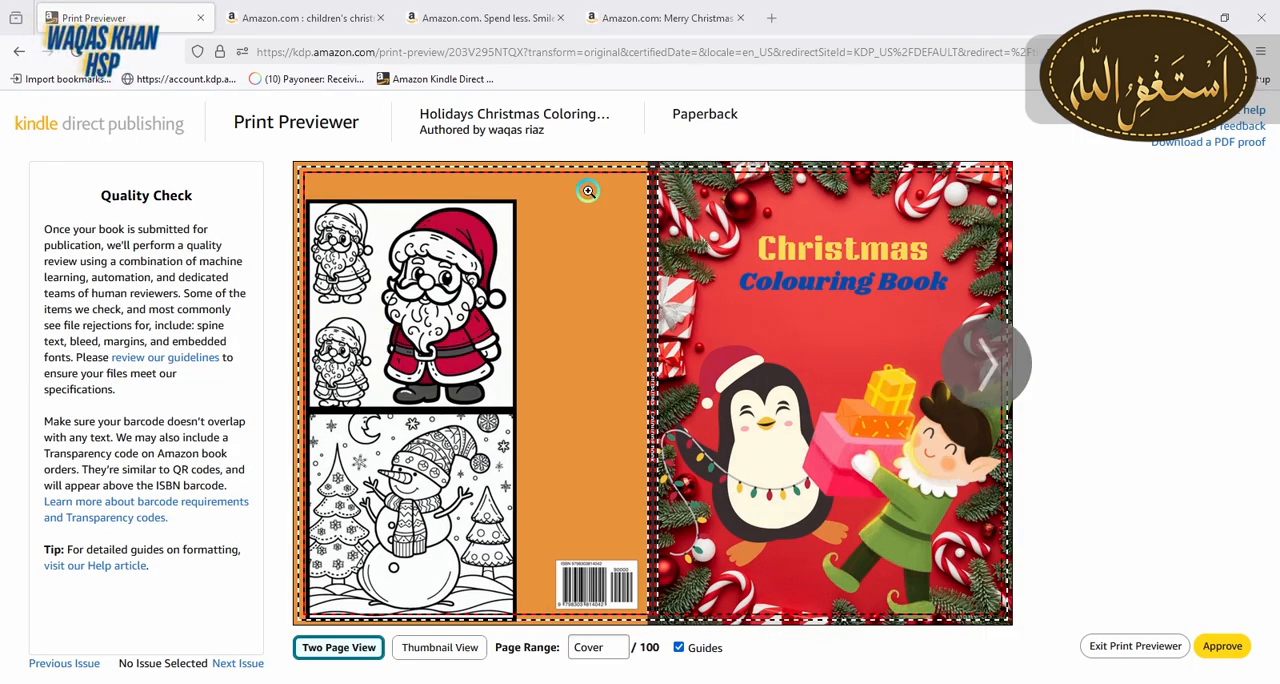
Inspect the cover's spine up close, then page through the interior spreads up to pages 6-7
{"action": "left_click", "coordinate": [657, 216]}
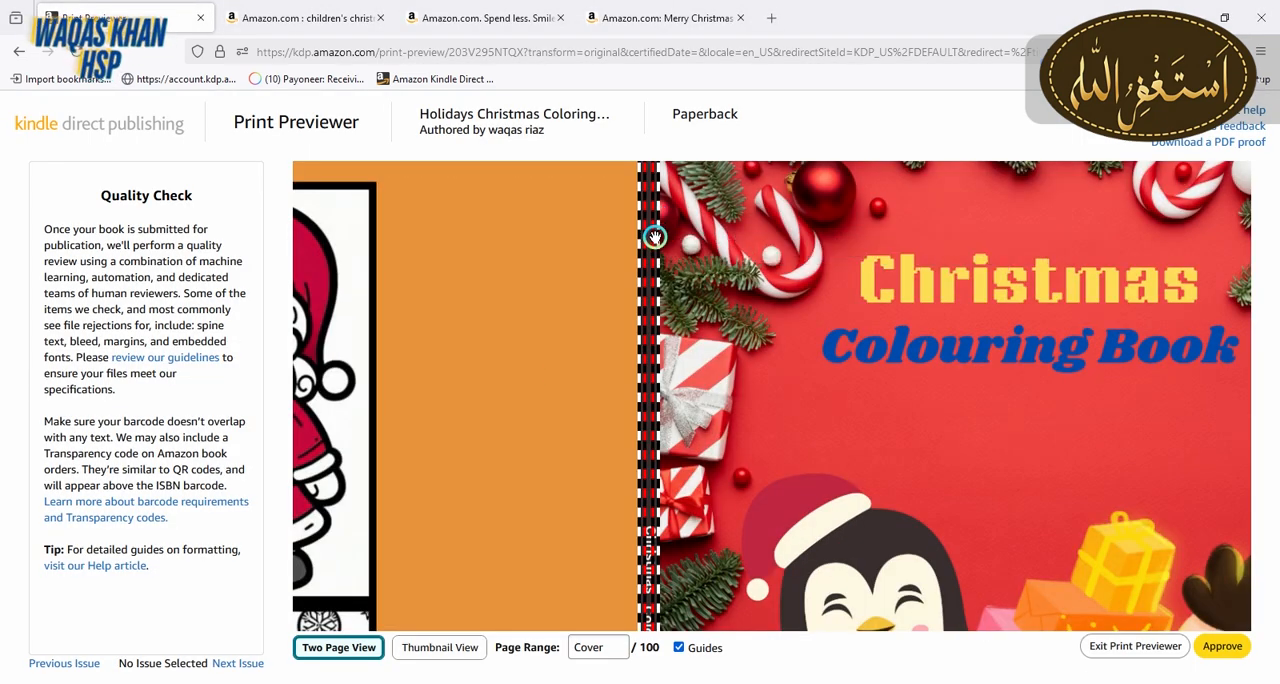
{"action": "left_click", "coordinate": [655, 287]}
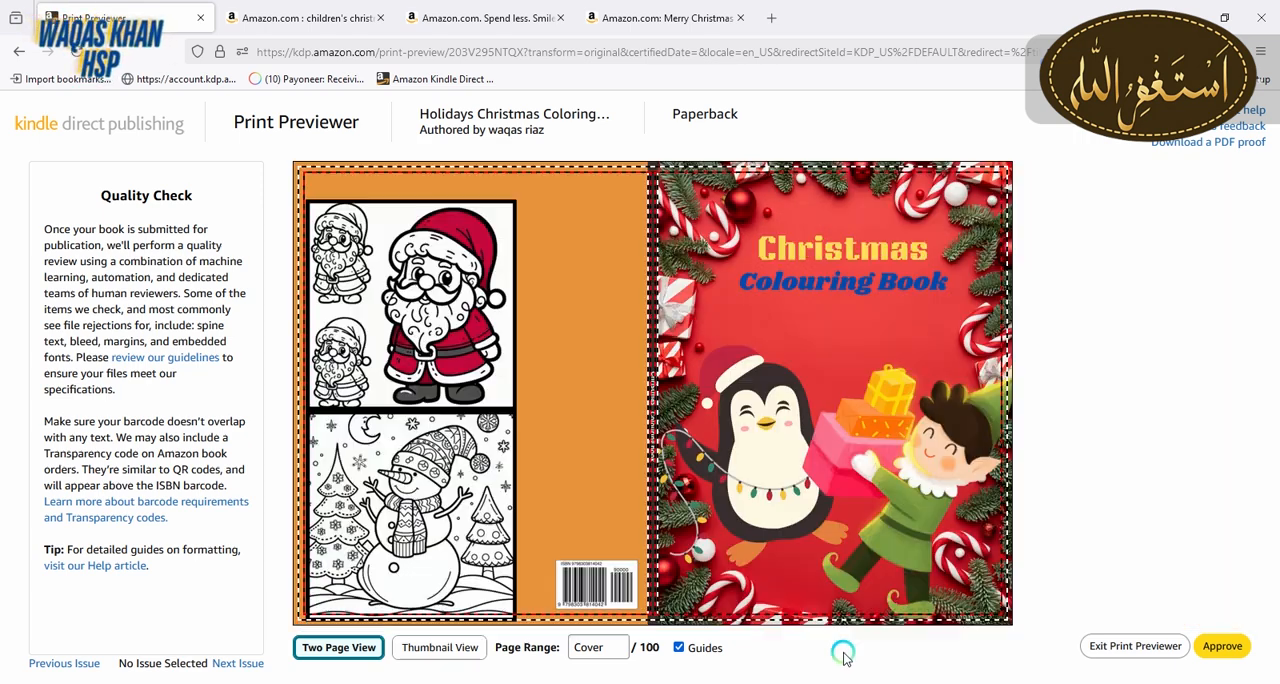
{"action": "left_click", "coordinate": [988, 365]}
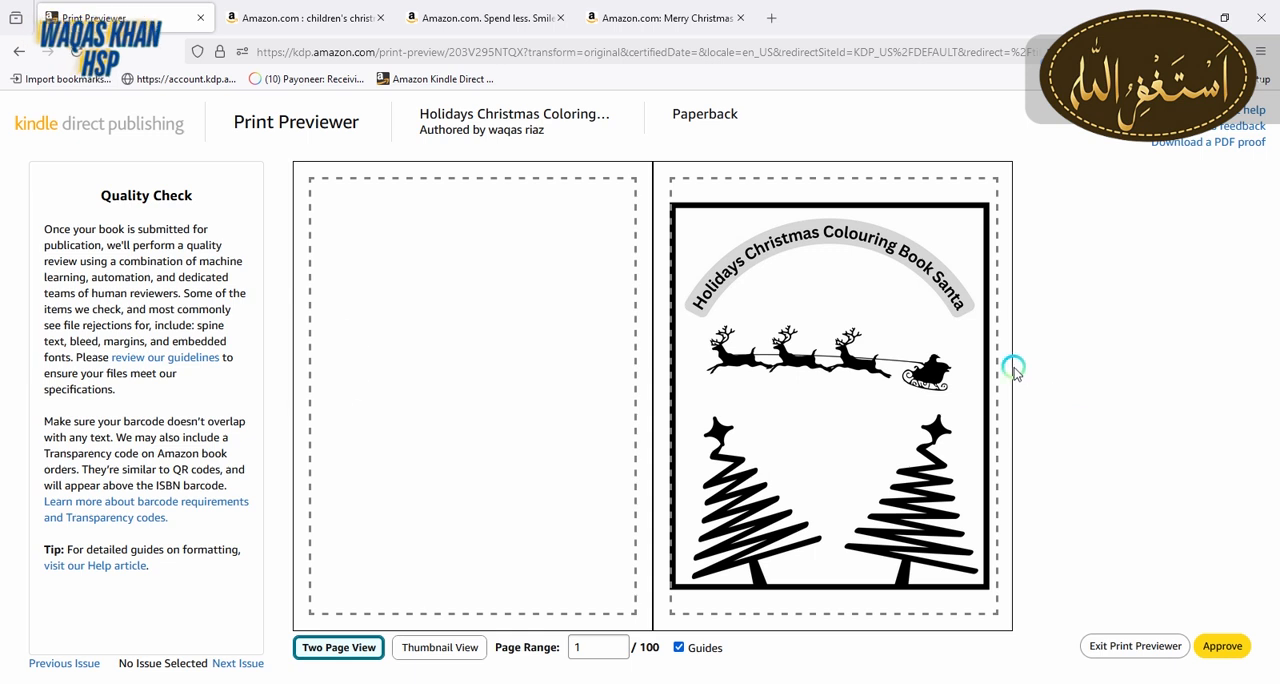
{"action": "left_click", "coordinate": [987, 368]}
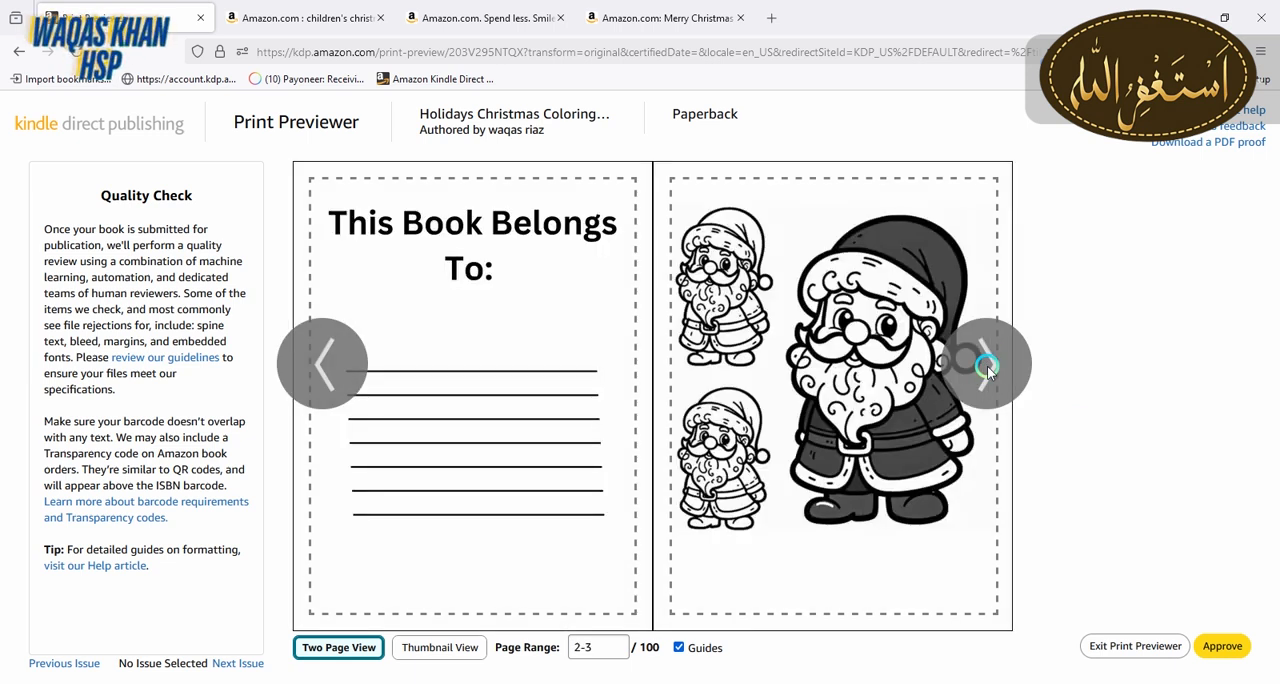
{"action": "left_click", "coordinate": [987, 368]}
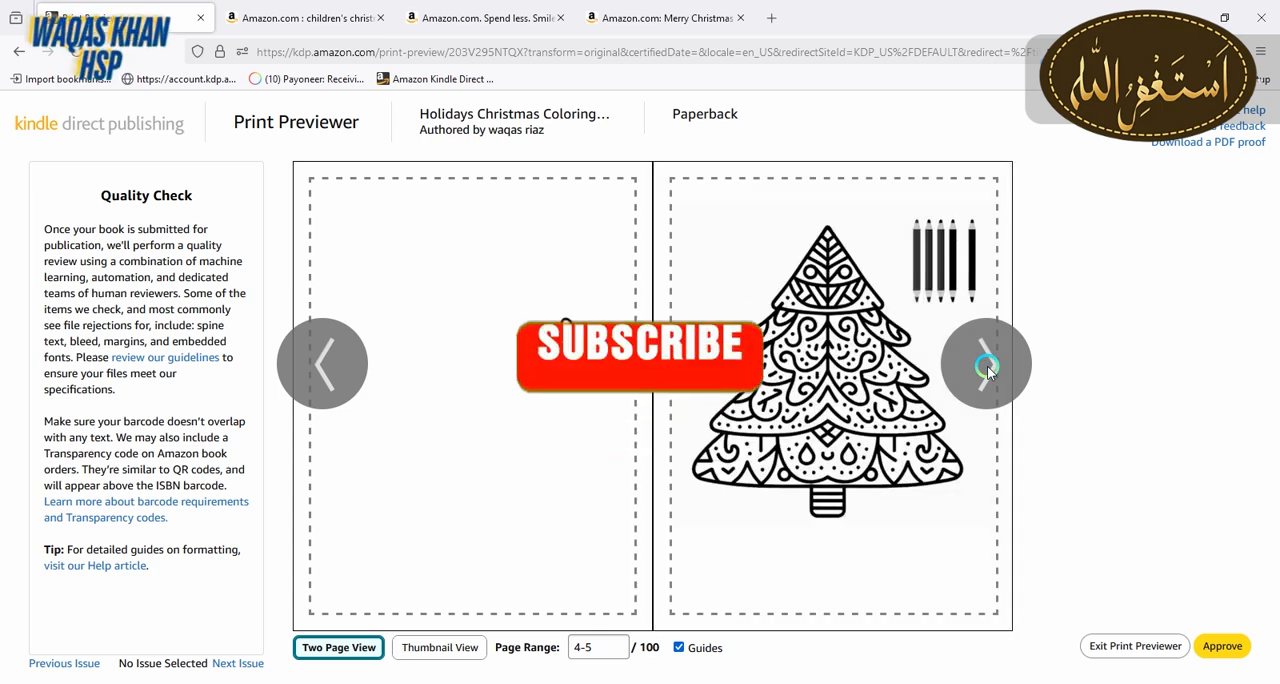
{"action": "left_click", "coordinate": [987, 368]}
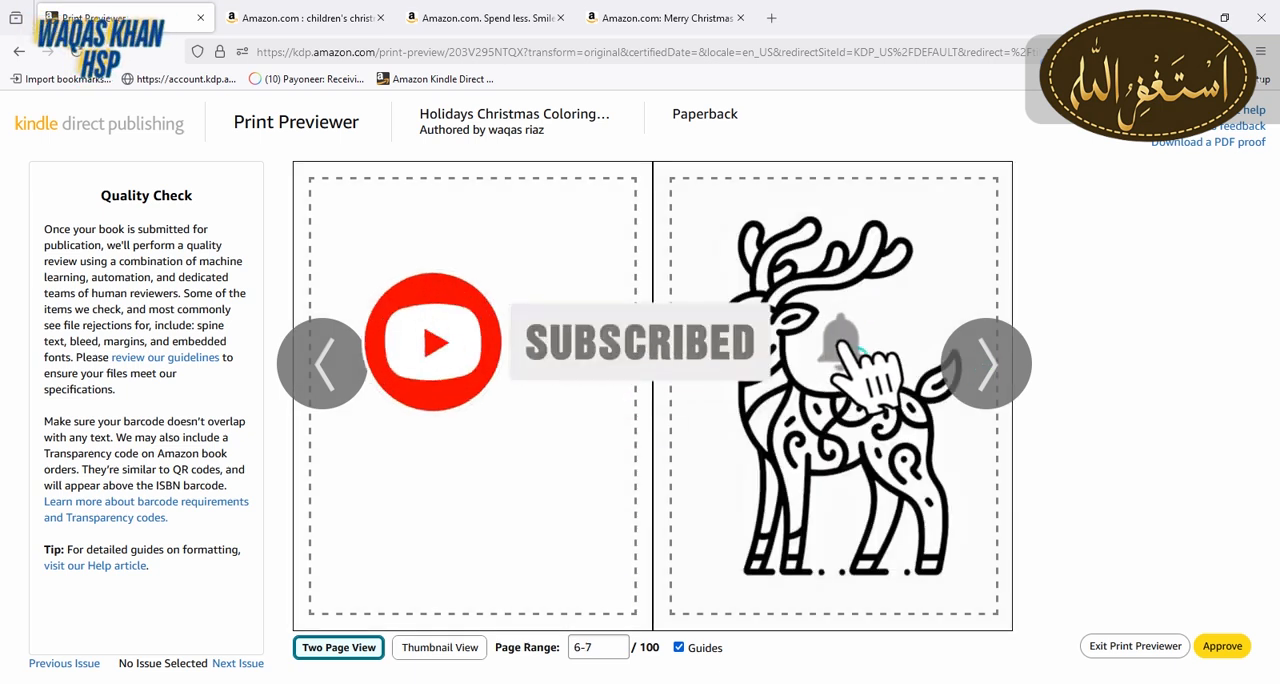
Approve the print preview and save the paperback content to continue to the rights and pricing page
{"action": "left_click", "coordinate": [1220, 648]}
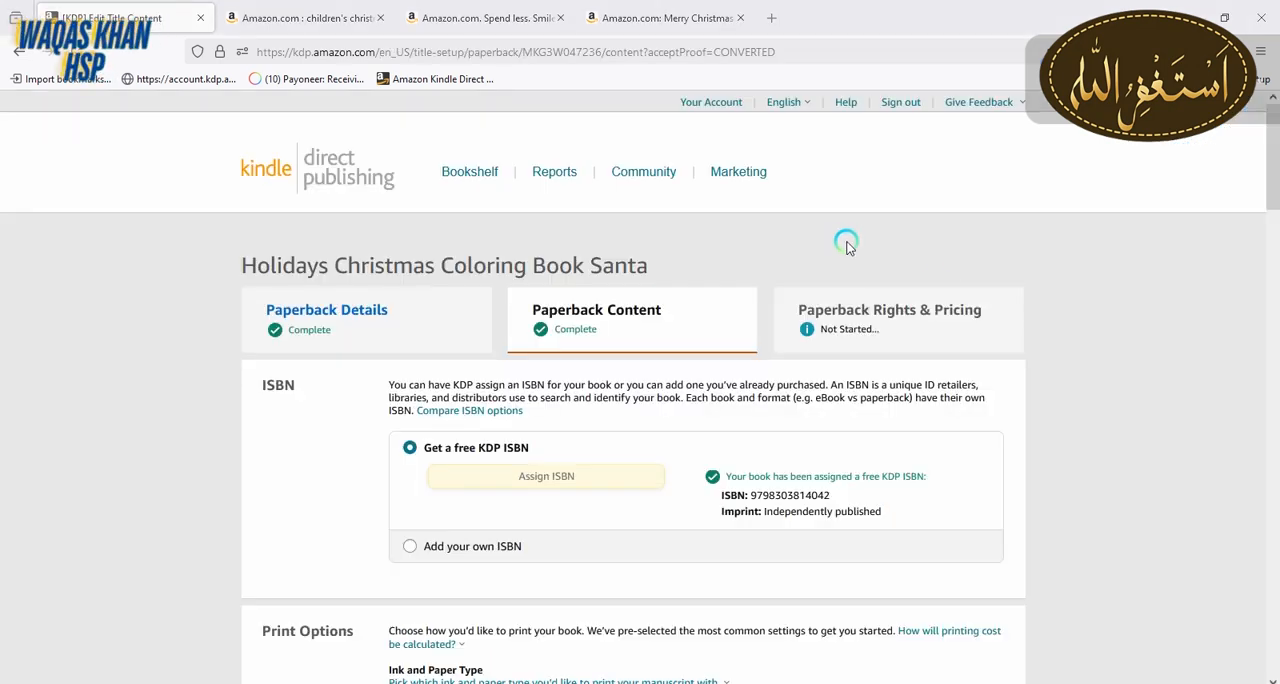
{"action": "left_click_drag", "start_coordinate": [1270, 175], "coordinate": [1274, 645]}
{"action": "left_click", "coordinate": [960, 410]}
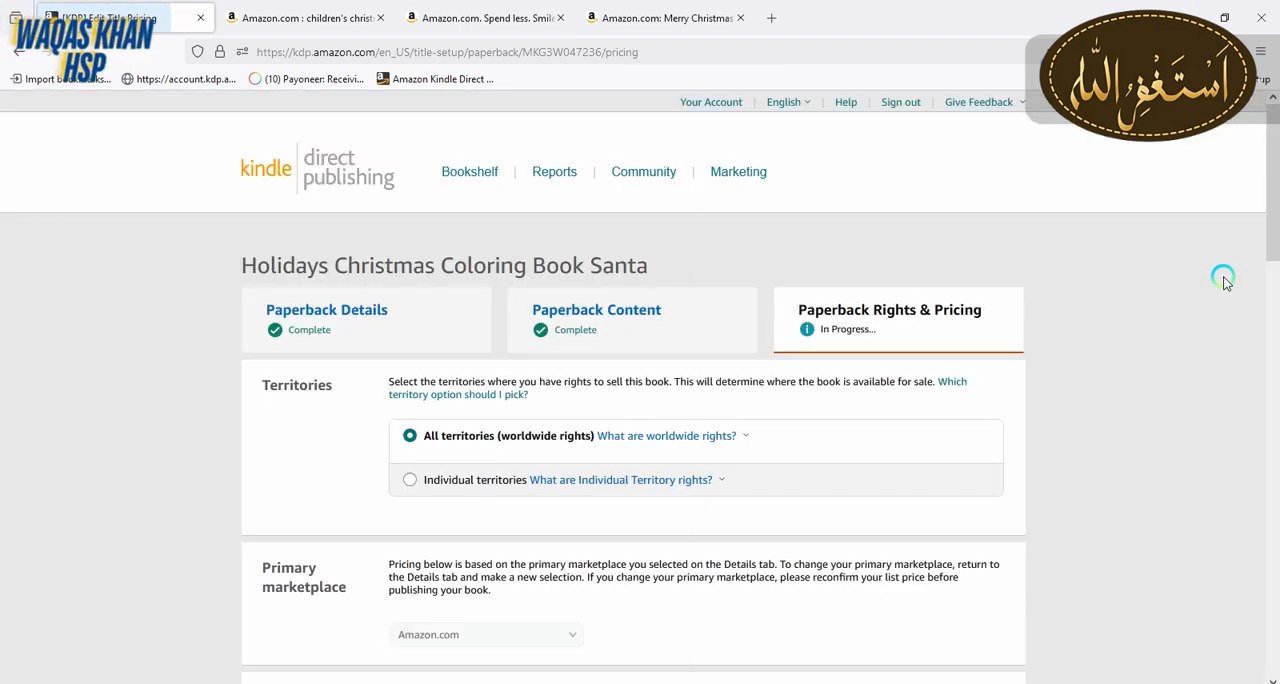
Enable Expanded Distribution for all marketplaces that offer it in the pricing table
{"action": "scroll", "coordinate": [1262, 250], "scroll_direction": "down", "scroll_amount": 3}
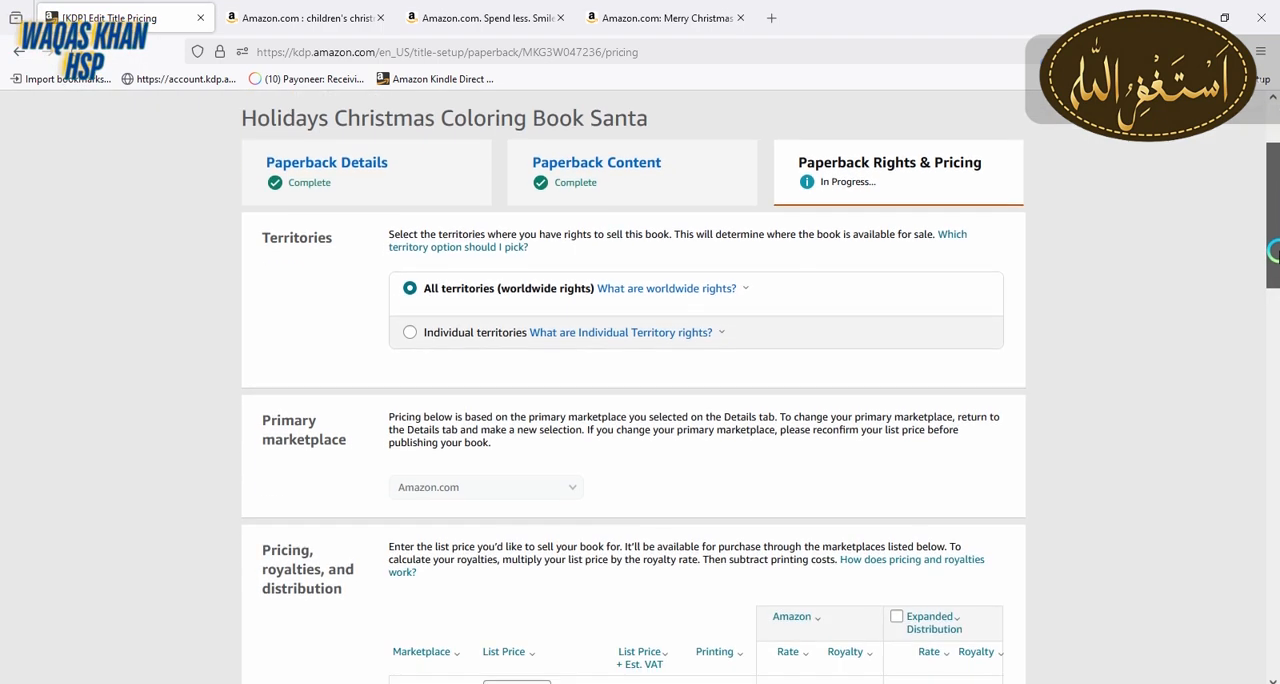
{"action": "left_click_drag", "start_coordinate": [1272, 290], "coordinate": [1272, 320]}
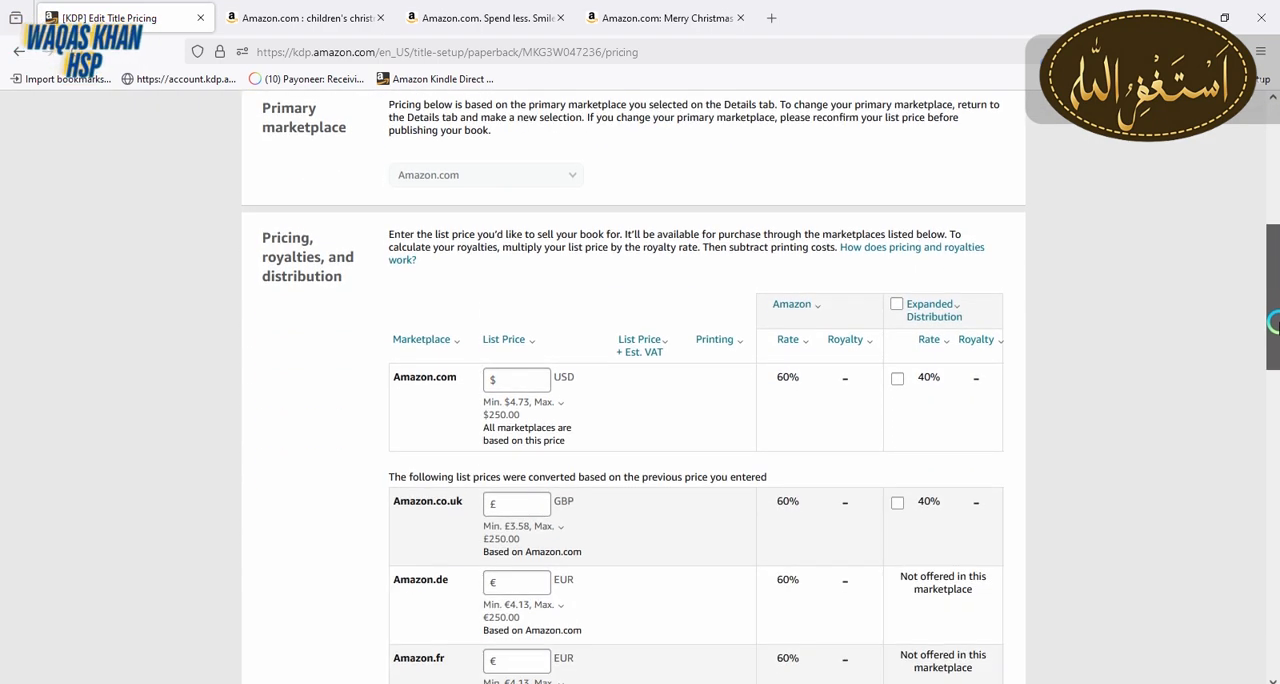
{"action": "mouse_move", "coordinate": [900, 306]}
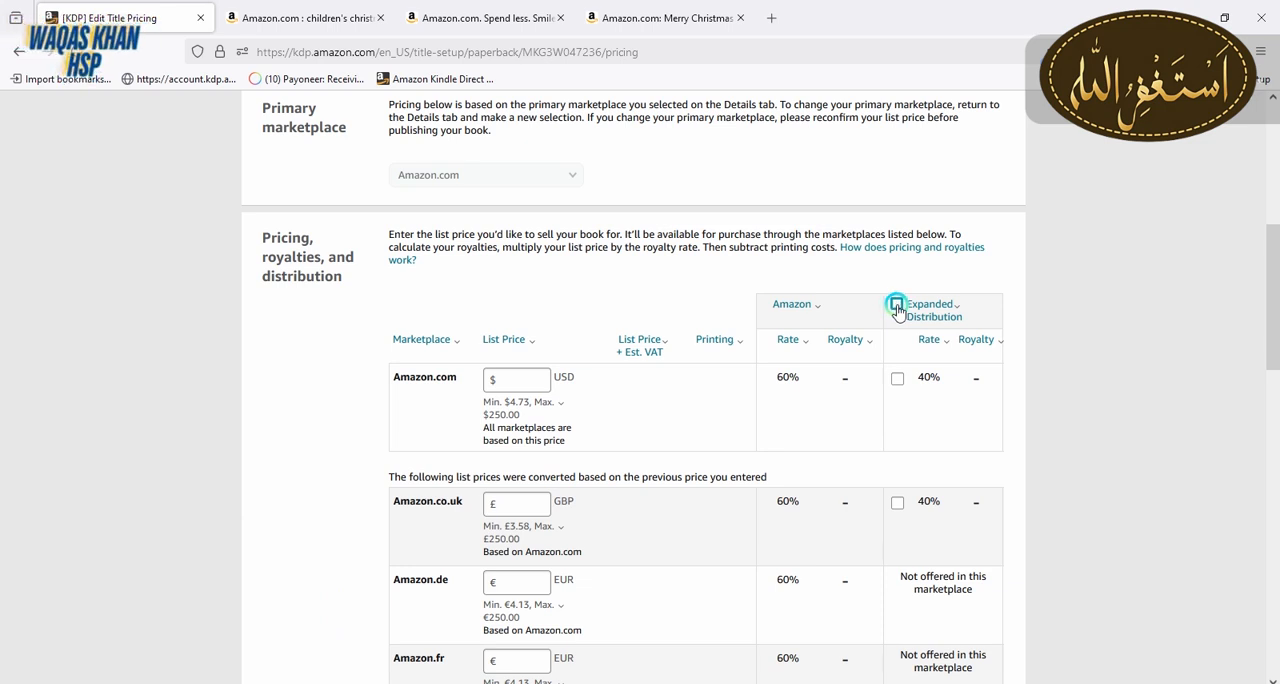
{"action": "left_click", "coordinate": [897, 305]}
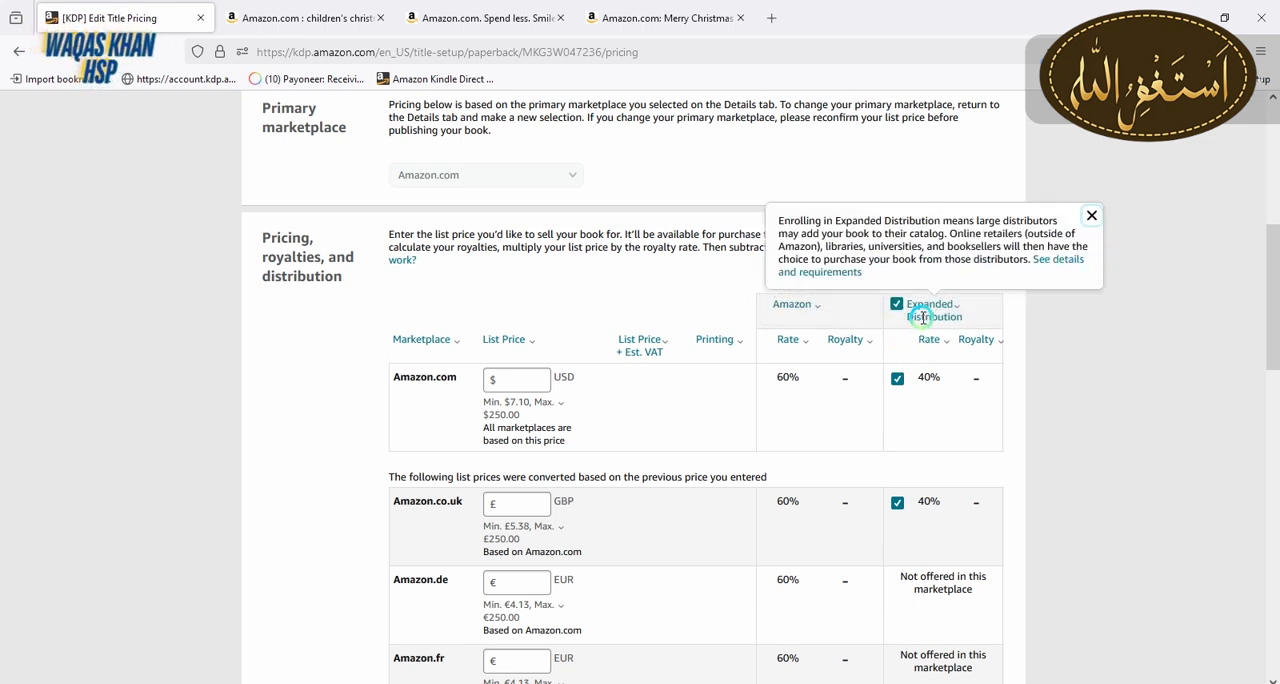
Set the Amazon.com list price to 10 USD as the basis for all other marketplaces
{"action": "left_click", "coordinate": [527, 381]}
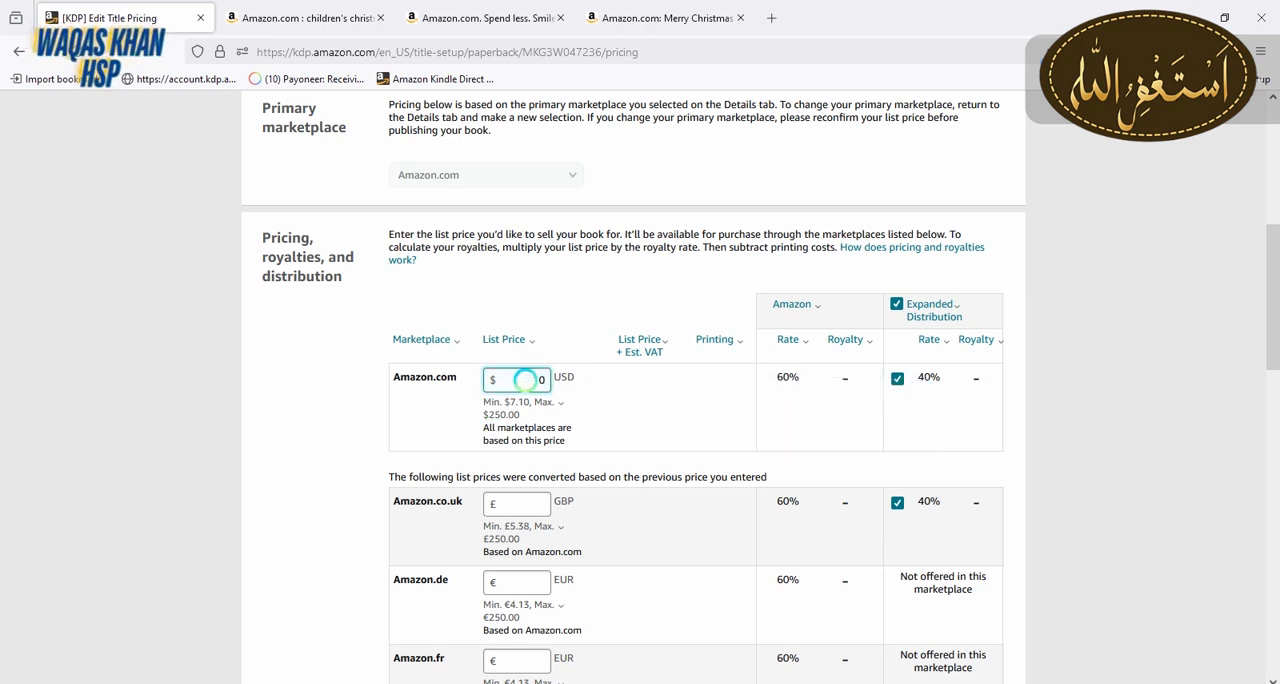
{"action": "type", "text": "10"}
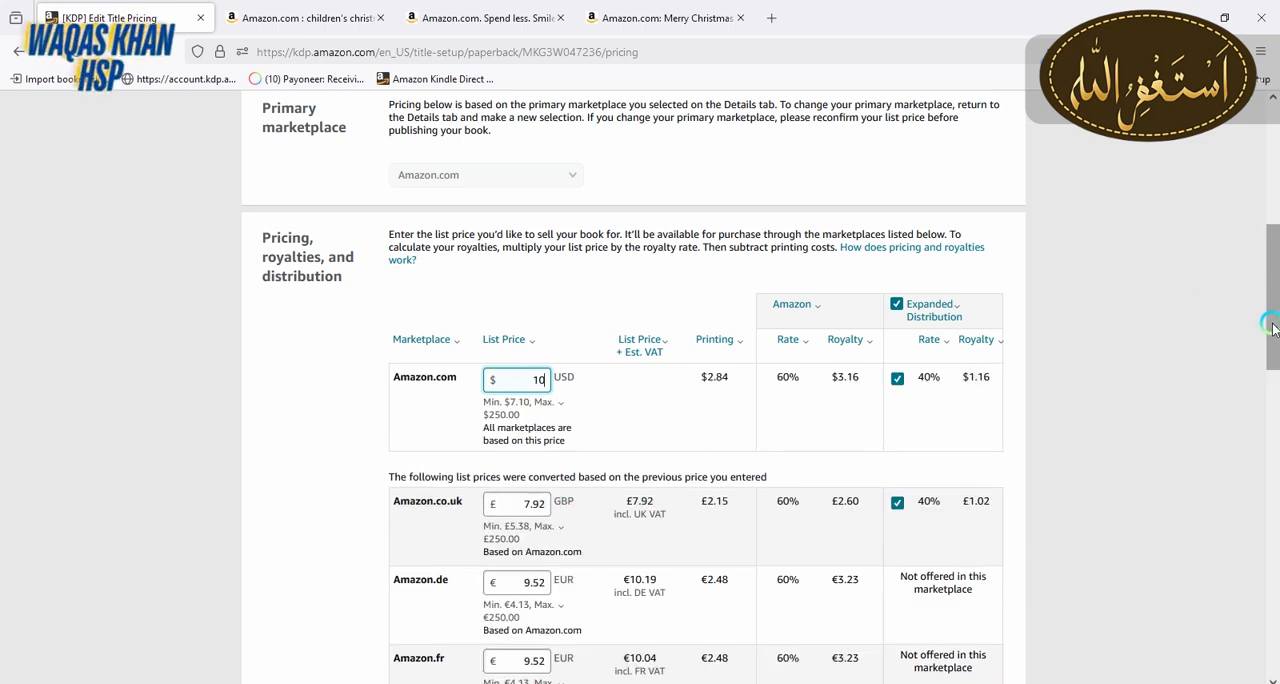
{"action": "left_click_drag", "start_coordinate": [1273, 330], "coordinate": [1273, 615]}
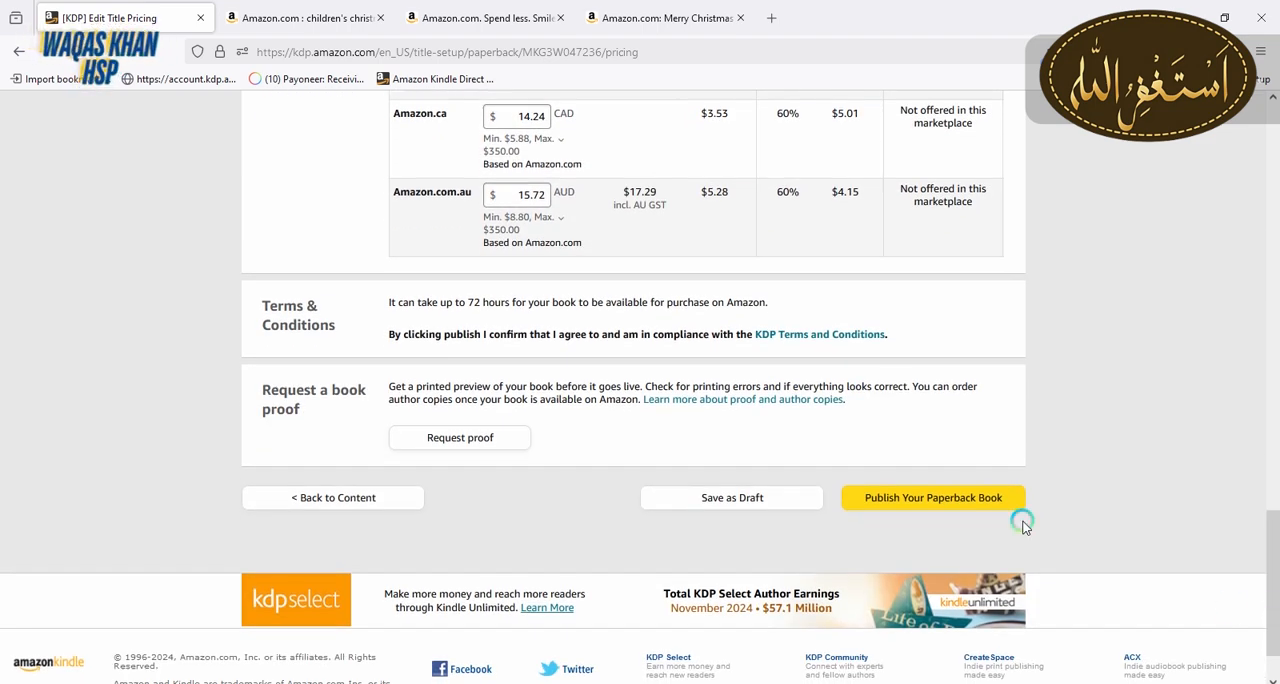